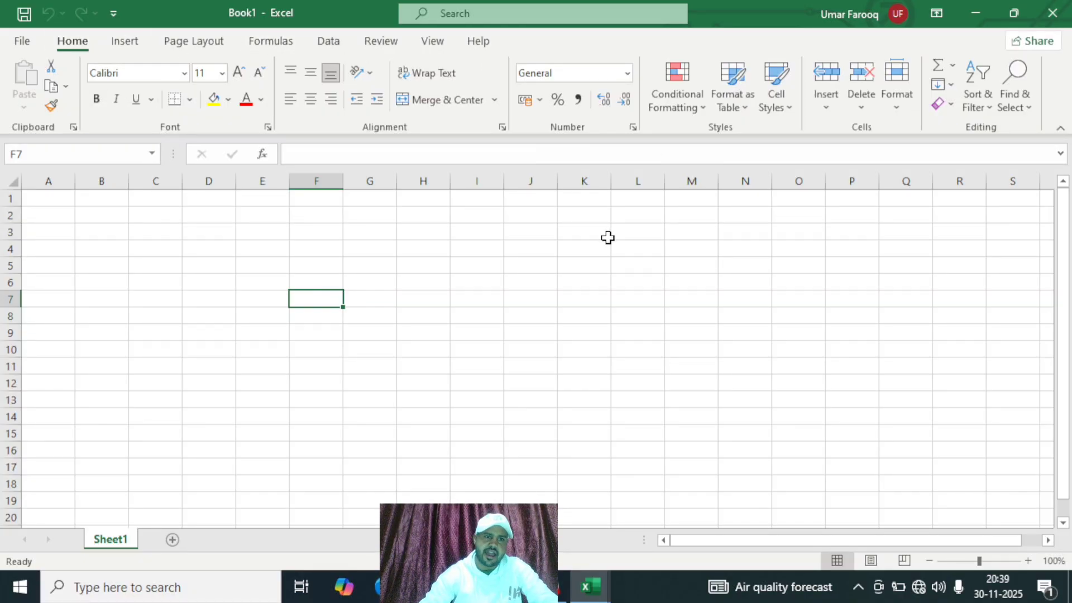
# Widen column F to about three times its width and make row 1 about three times as tall.
pyautogui.click(341, 271)
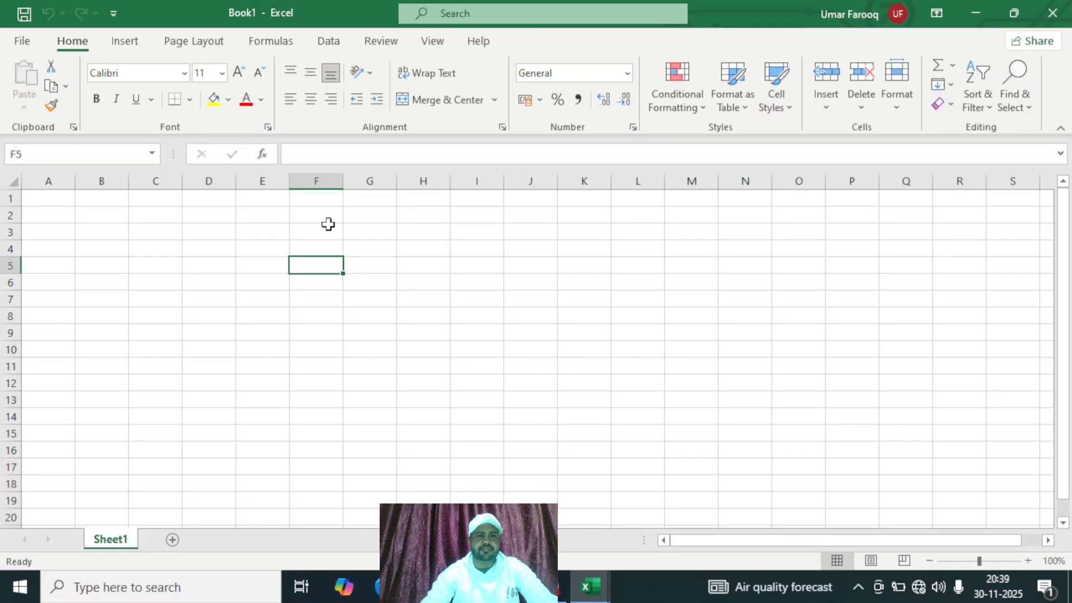
pyautogui.click(317, 196)
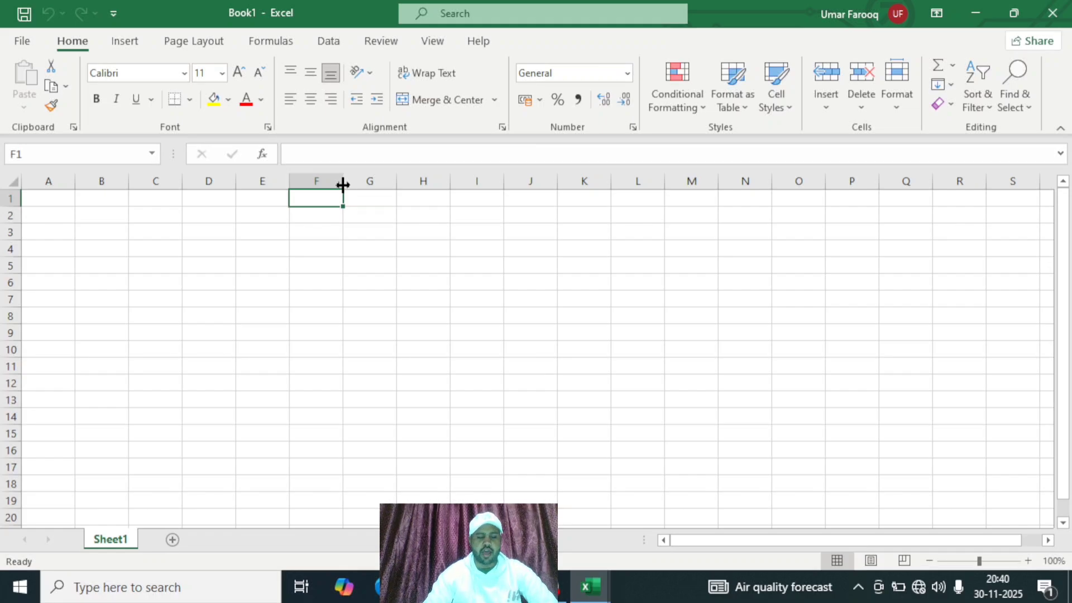
pyautogui.moveTo(343, 185); pyautogui.dragTo(462, 191)
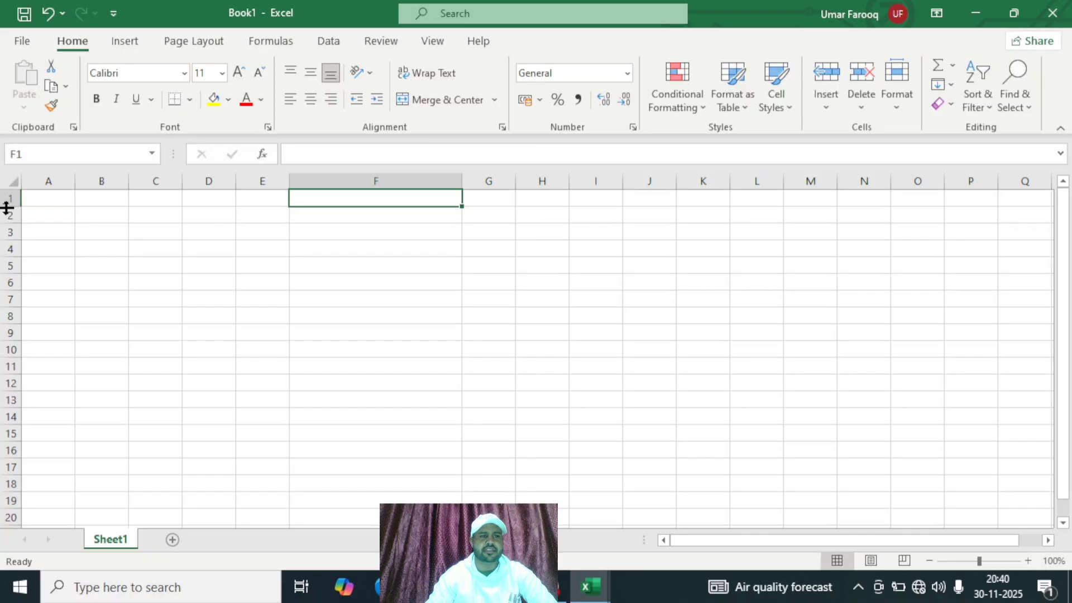
pyautogui.moveTo(9, 209); pyautogui.dragTo(9, 241)
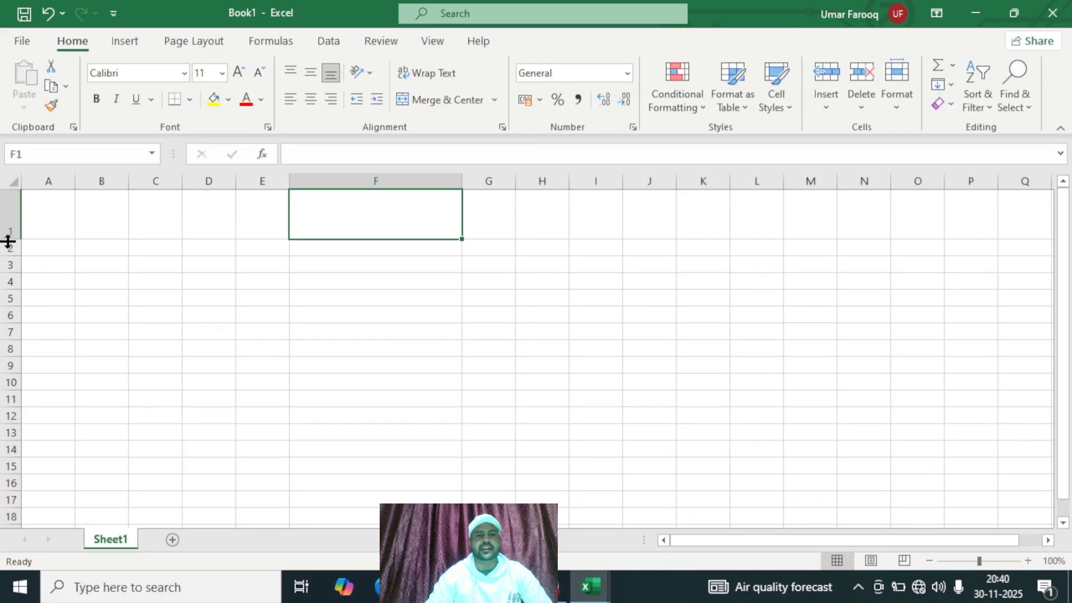
# Undo the size changes made to column F and row 1.
pyautogui.click(463, 314)
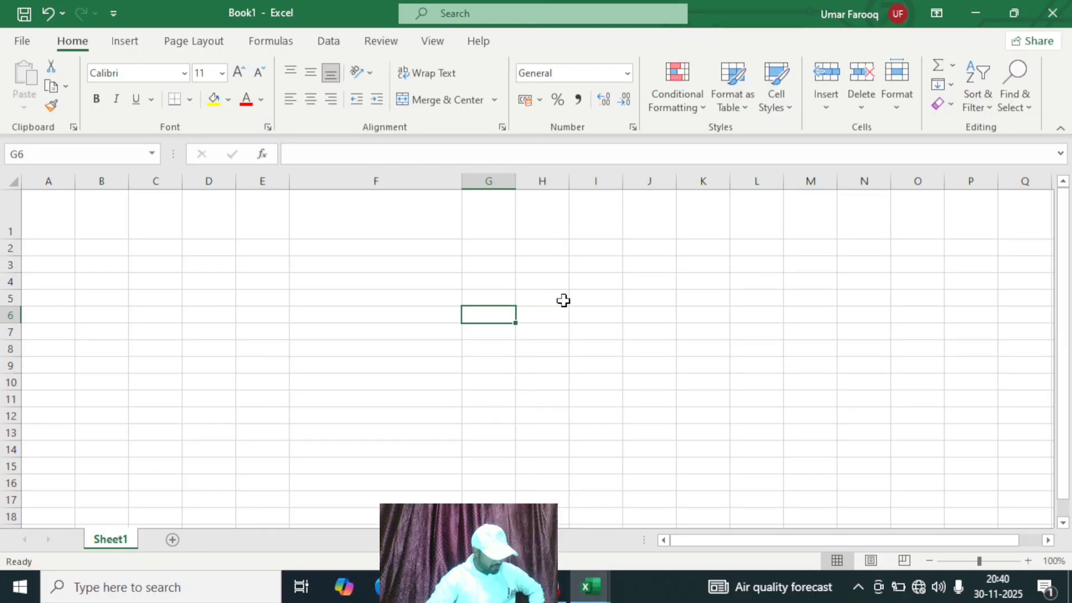
pyautogui.hotkey('ctrl', 'z')
pyautogui.hotkey('ctrl', 'z')
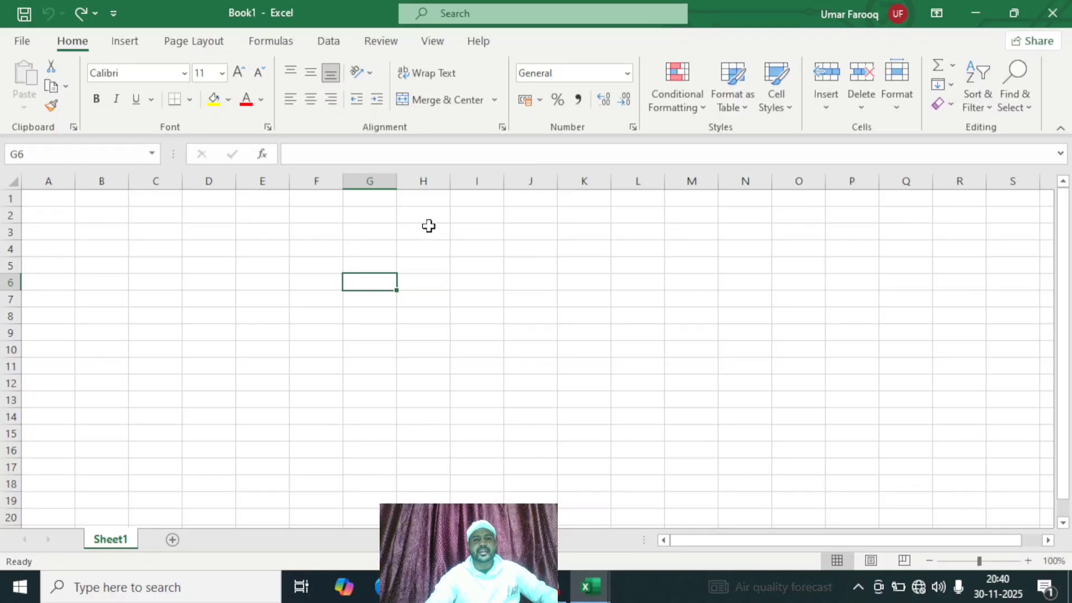
# Widen column L to about three times its width and make row 1 about four times as tall.
pyautogui.click(373, 196)
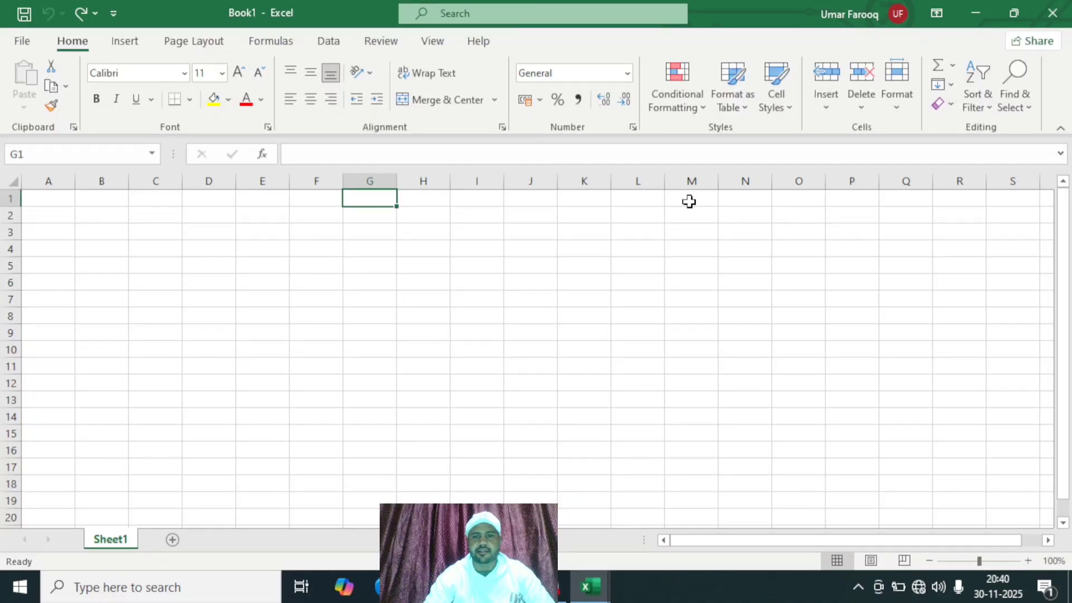
pyautogui.click(635, 199)
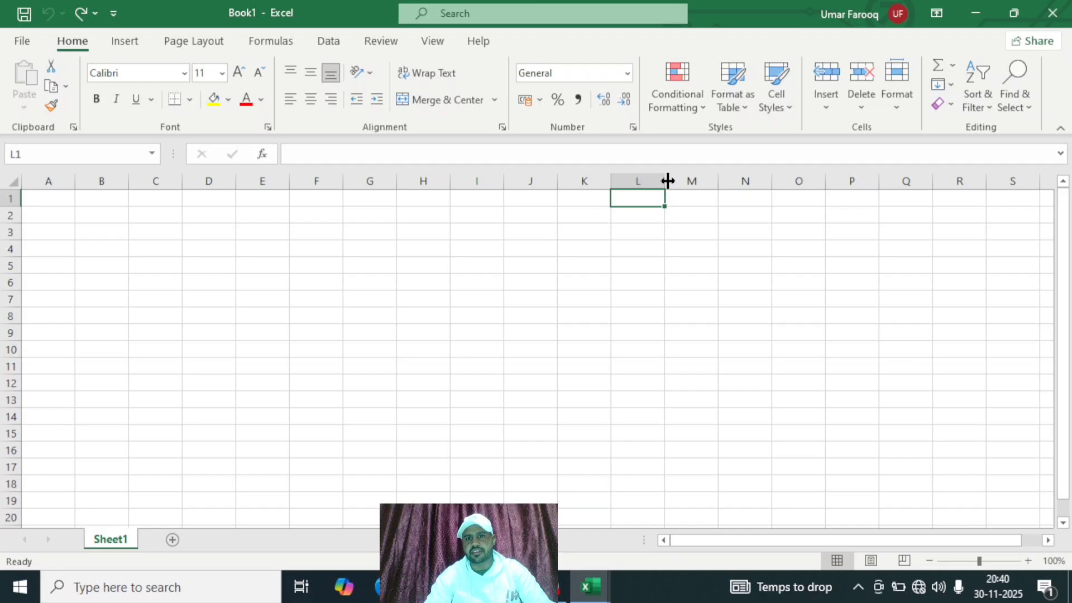
pyautogui.moveTo(668, 181); pyautogui.dragTo(770, 186)
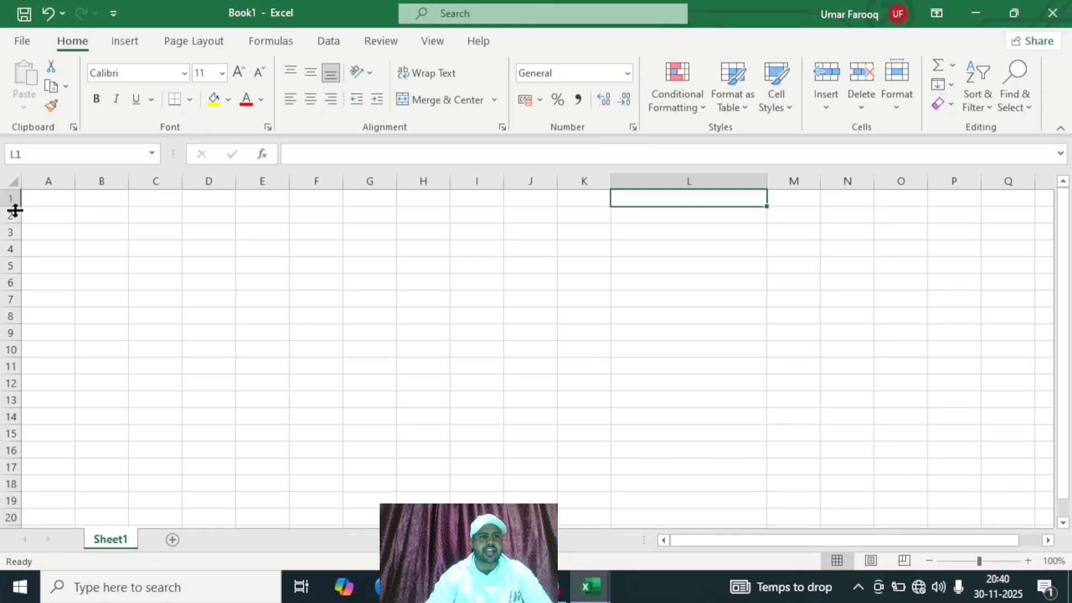
pyautogui.moveTo(12, 209); pyautogui.dragTo(12, 209)
pyautogui.click(159, 233)
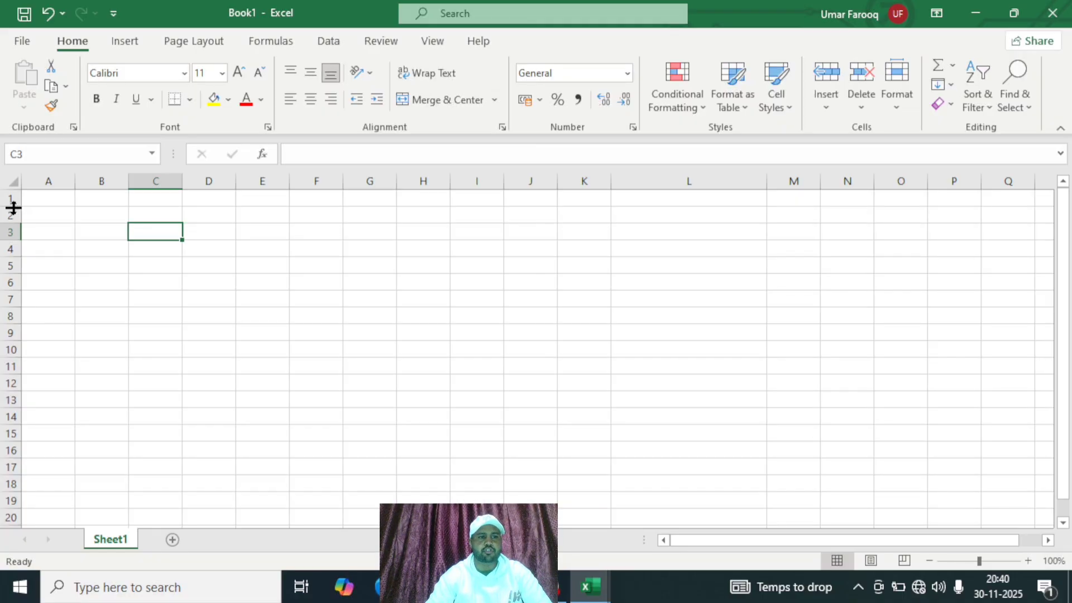
pyautogui.moveTo(13, 208); pyautogui.dragTo(13, 208)
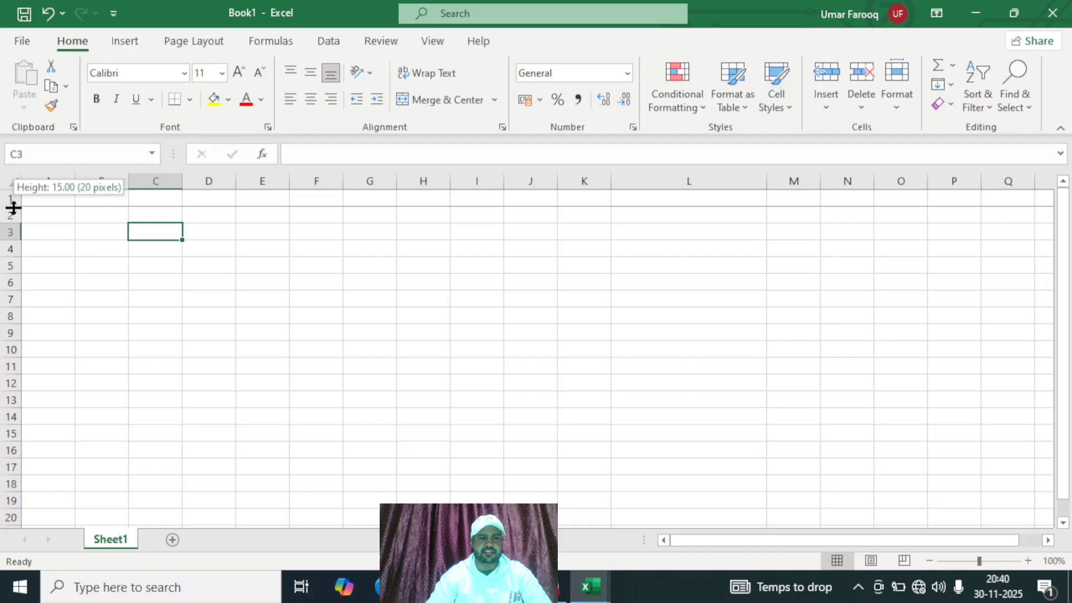
pyautogui.moveTo(13, 208); pyautogui.dragTo(18, 258)
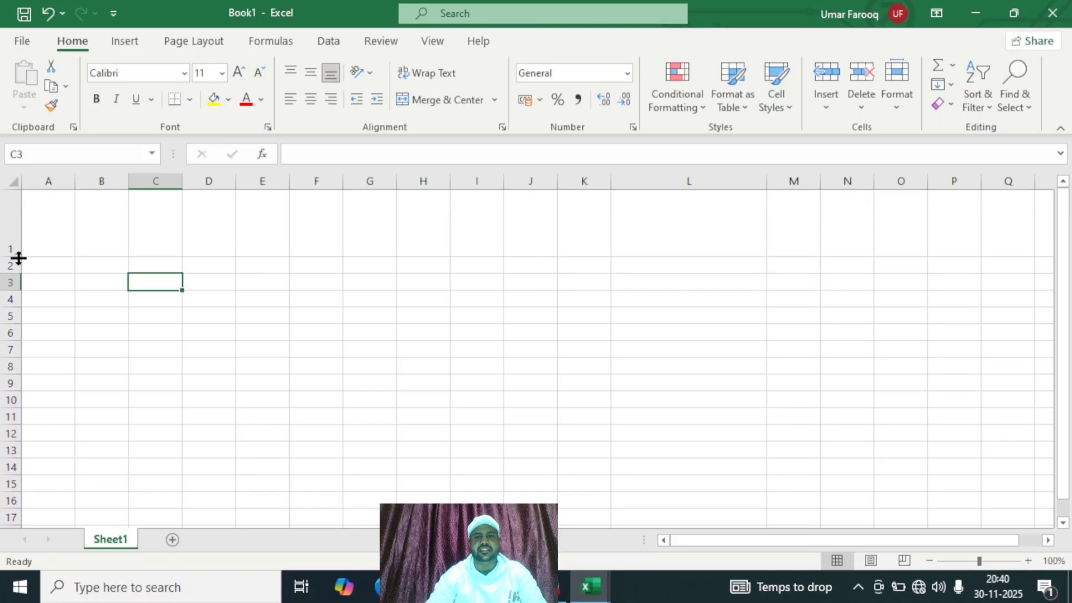
# Undo the size changes made to column L and row 1.
pyautogui.click(651, 239)
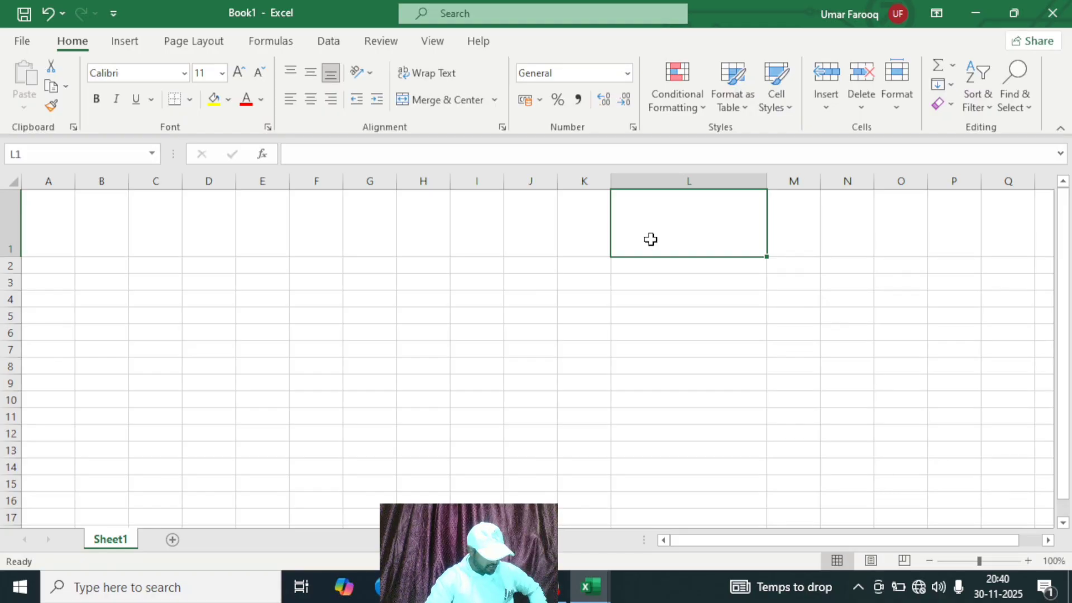
pyautogui.hotkey('ctrl', 'z')
pyautogui.hotkey('ctrl', 'z')
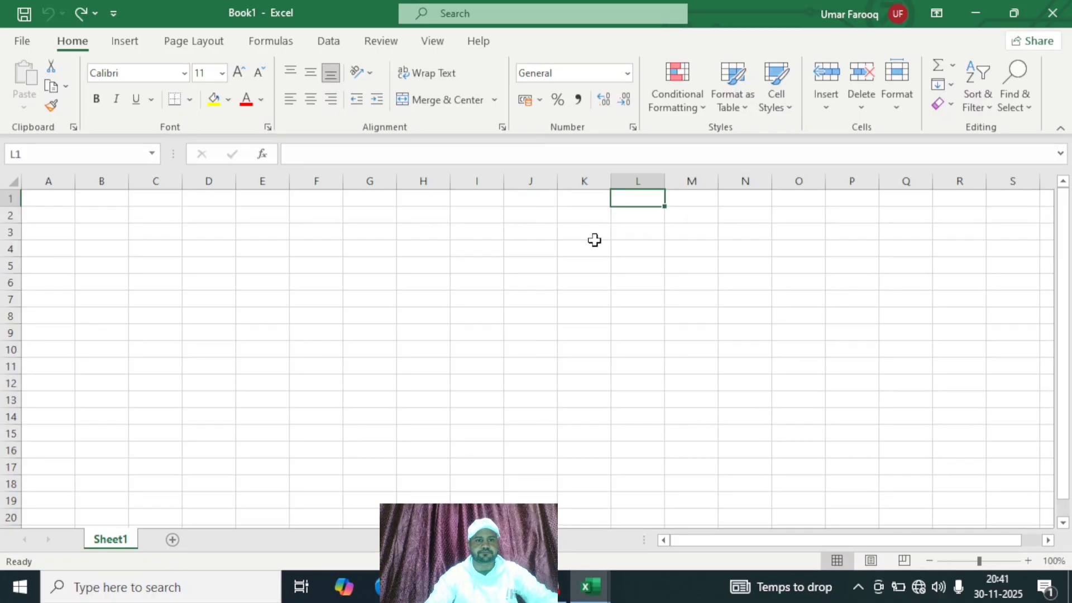
# Widen column G to nearly three times its width and enter the title WARSI SMART HUB in cell G1.
pyautogui.click(347, 336)
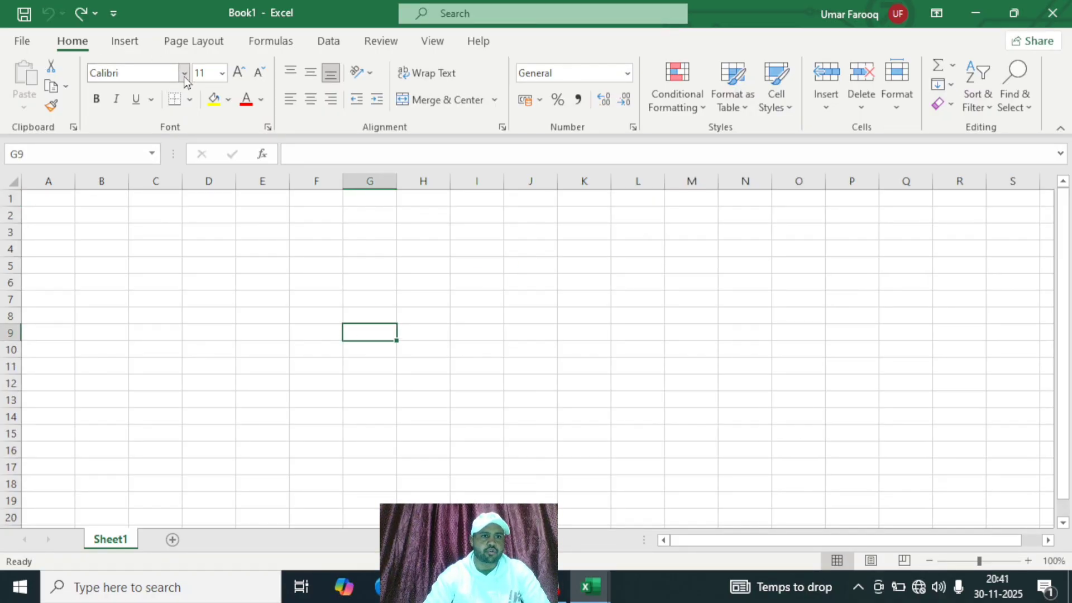
pyautogui.moveTo(395, 187); pyautogui.dragTo(496, 207)
pyautogui.click(458, 200)
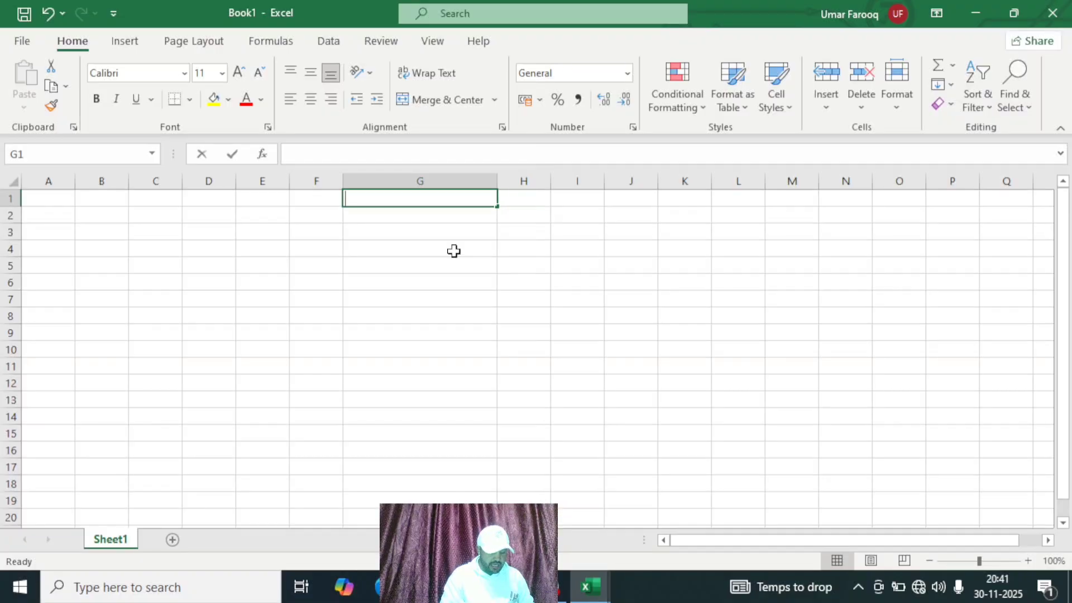
pyautogui.write('WARSI SMART HU')
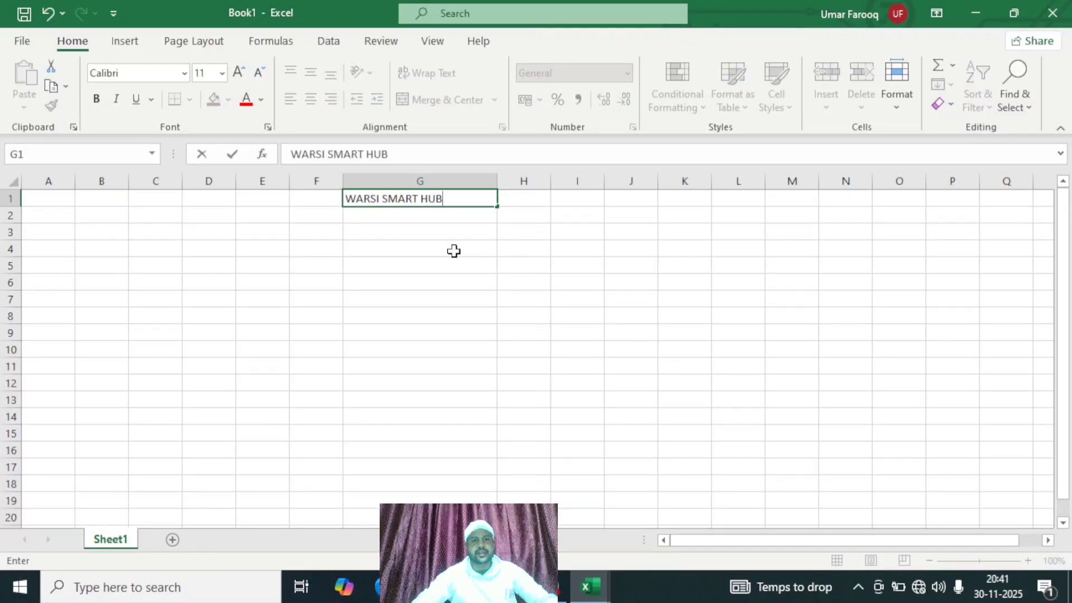
pyautogui.click(558, 330)
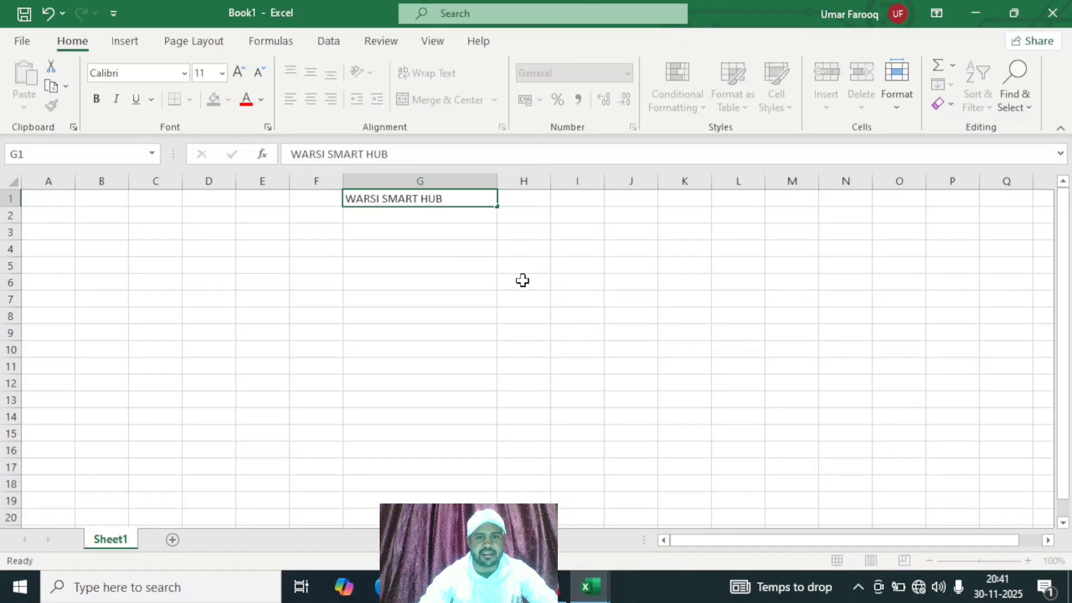
# Set the font size of the title in cell G1 to 22.
pyautogui.click(459, 201)
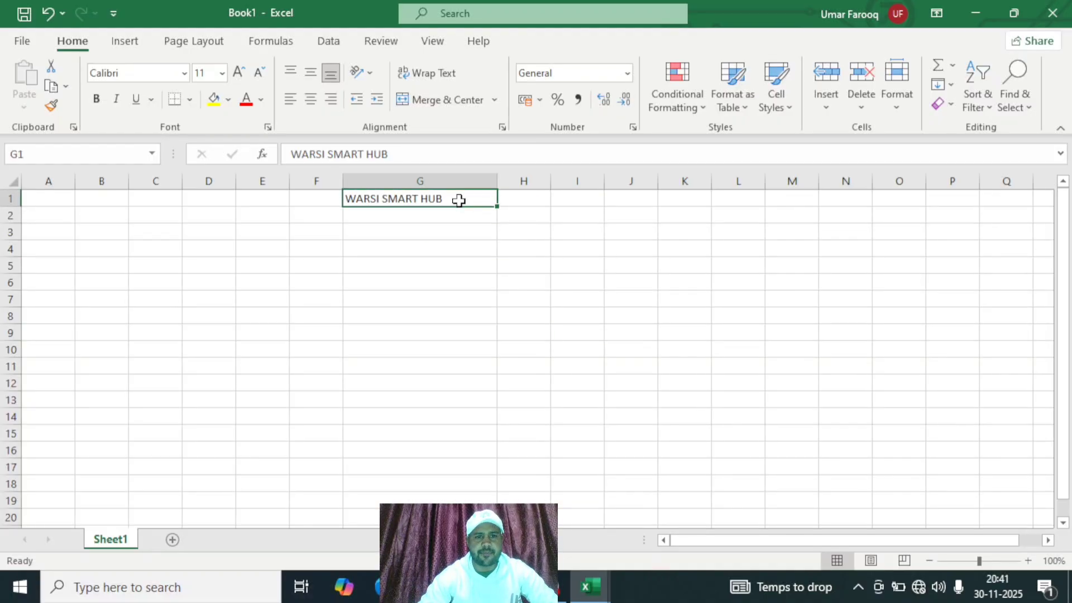
pyautogui.click(222, 73)
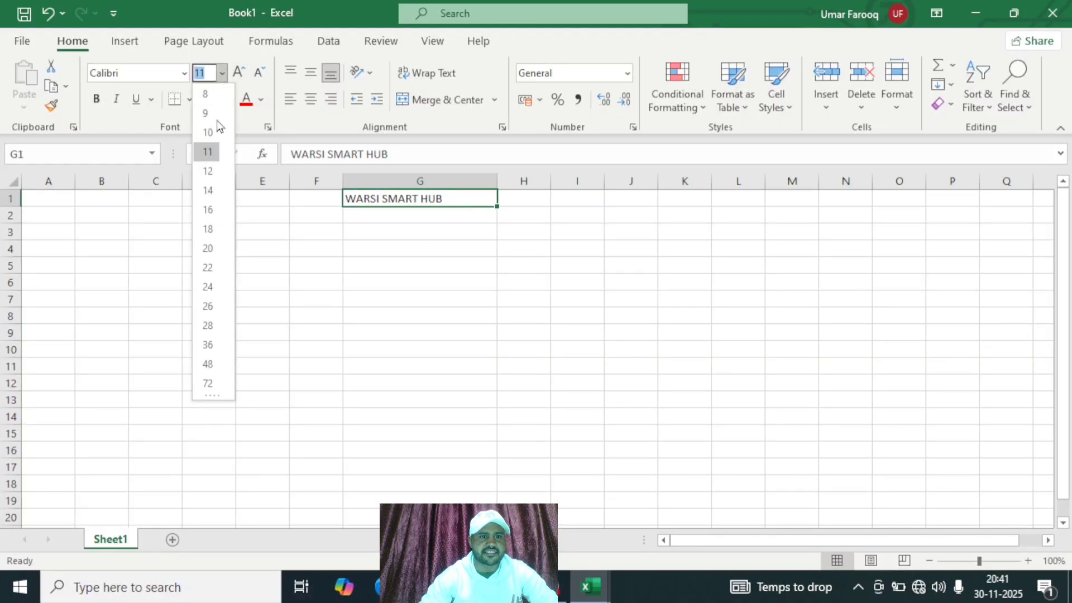
pyautogui.click(207, 268)
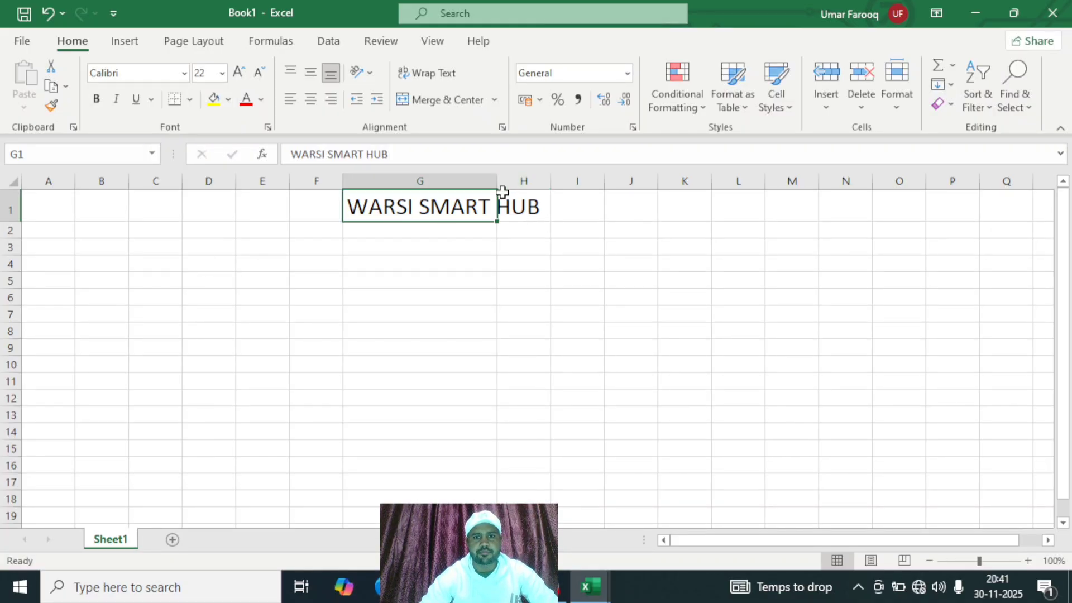
# Try wider and narrower manual widths for column G, and autofit the column to the title in G1.
pyautogui.moveTo(498, 182); pyautogui.dragTo(556, 180)
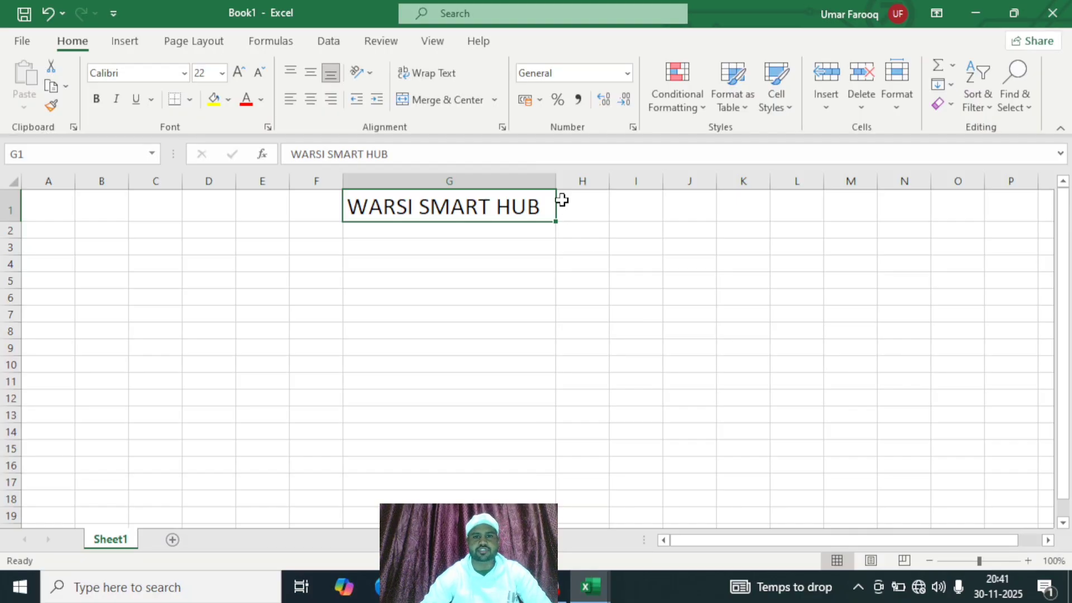
pyautogui.moveTo(556, 184); pyautogui.dragTo(487, 187)
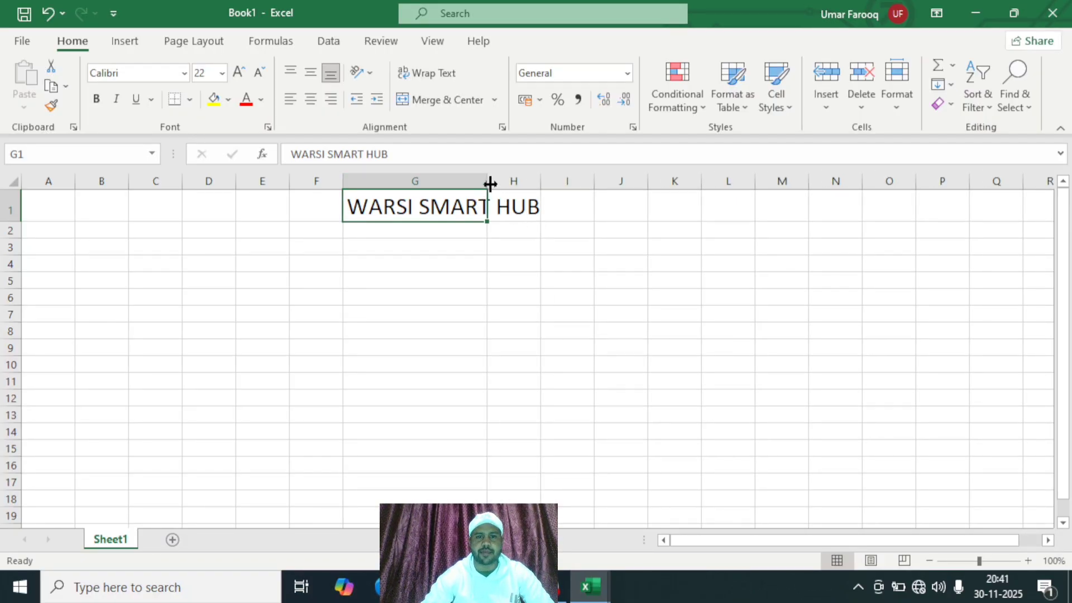
pyautogui.doubleClick(489, 183)
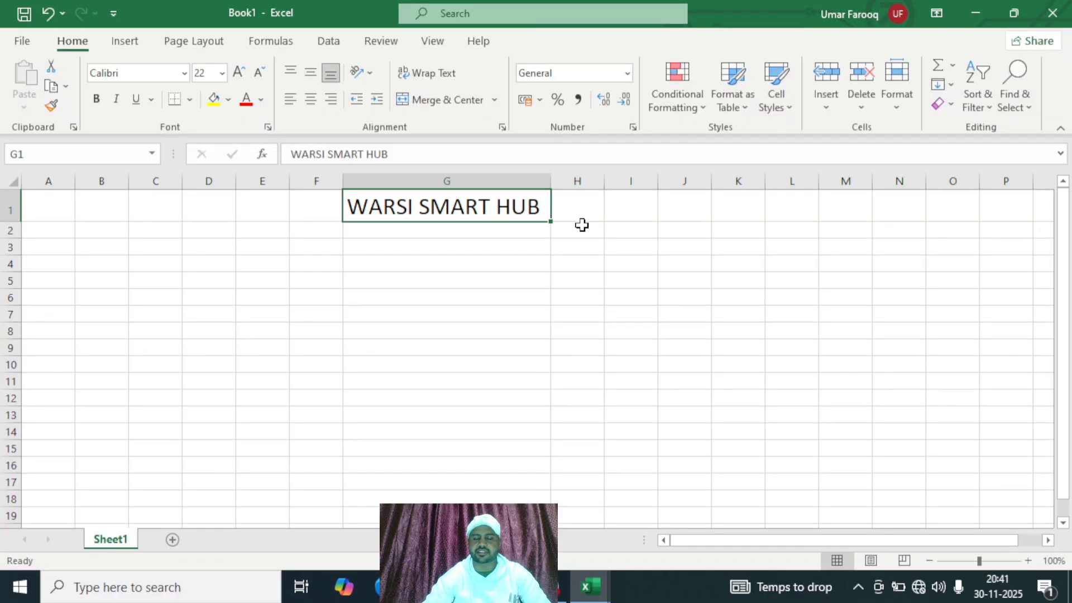
pyautogui.moveTo(551, 186)
pyautogui.mouseDown()
pyautogui.moveTo(720, 186)
pyautogui.moveTo(564, 187)
pyautogui.mouseUp()
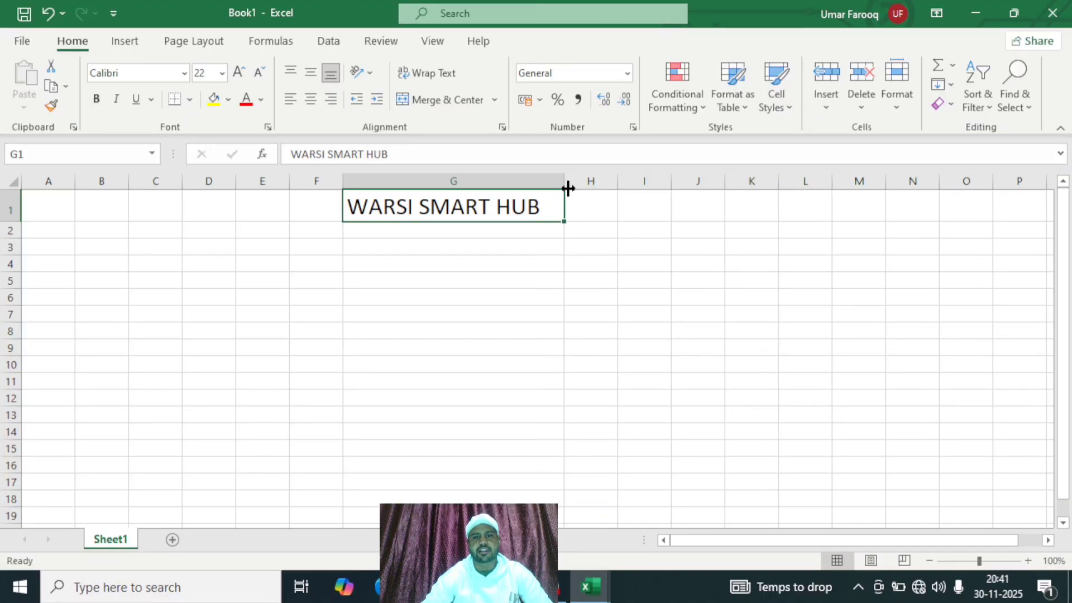
pyautogui.doubleClick(565, 186)
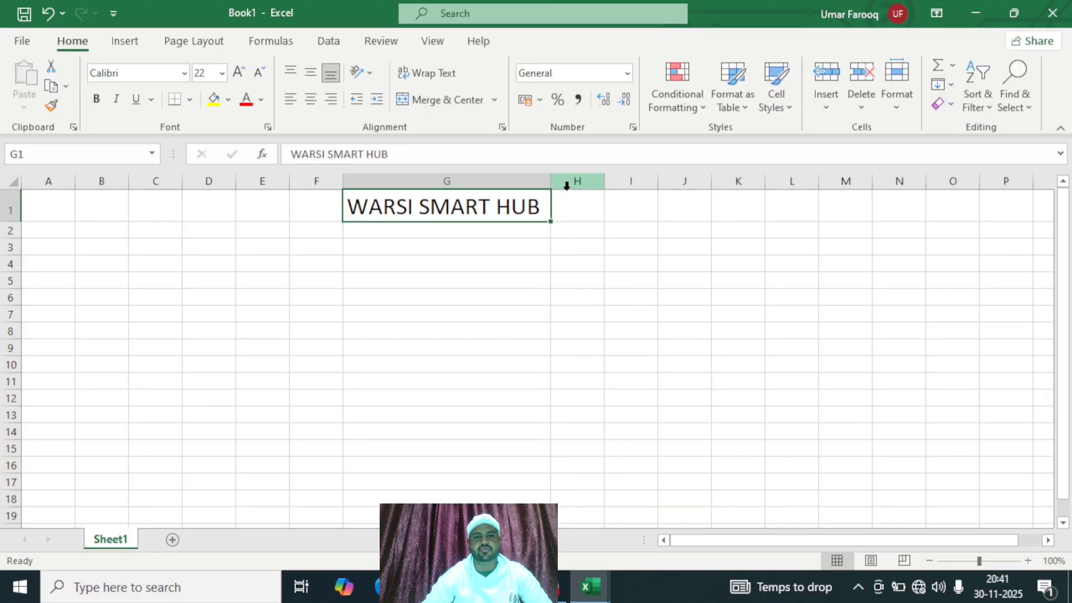
pyautogui.click(703, 328)
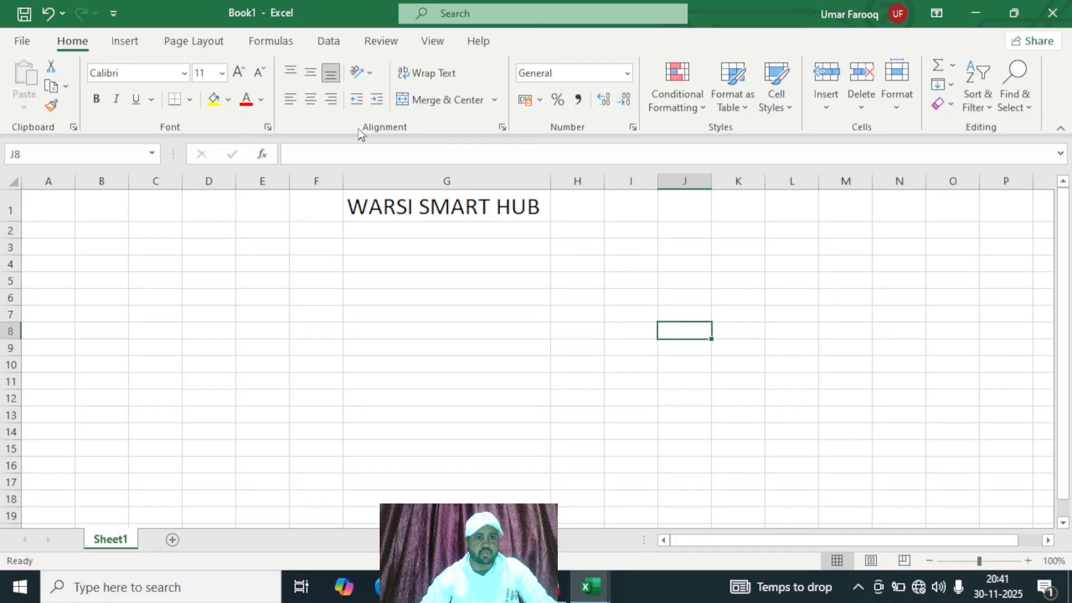
# Change the font of the title in G1 to Algerian and autofit column G to the text.
pyautogui.click(490, 202)
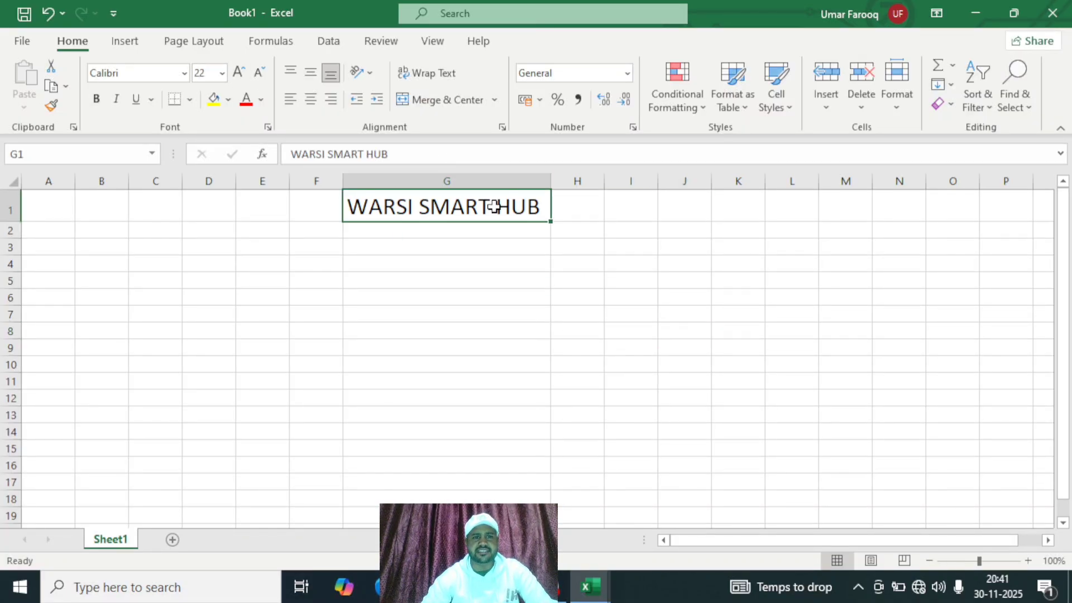
pyautogui.click(184, 73)
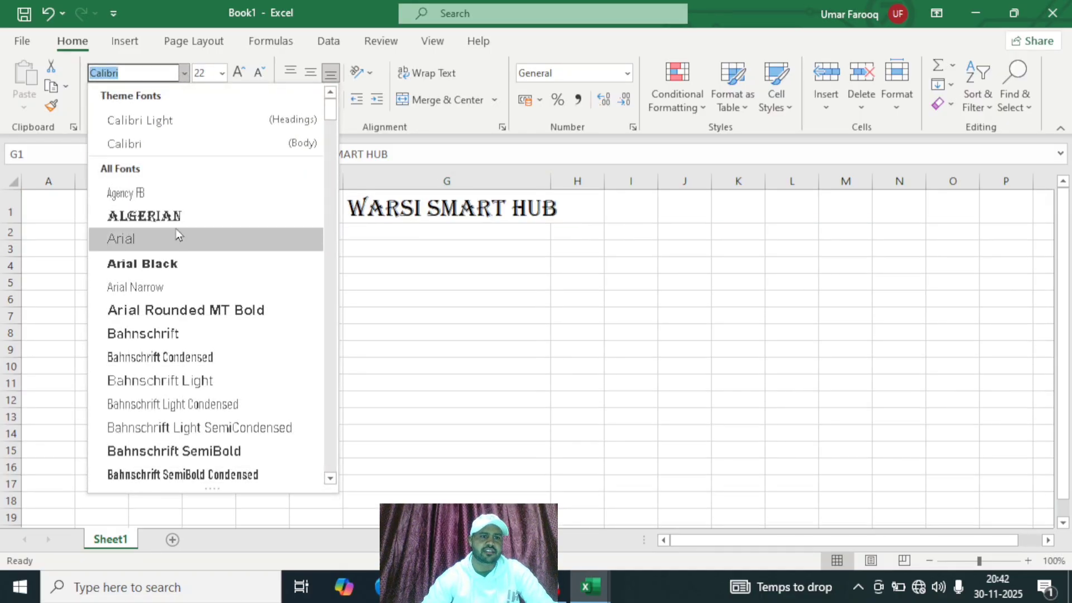
pyautogui.click(168, 216)
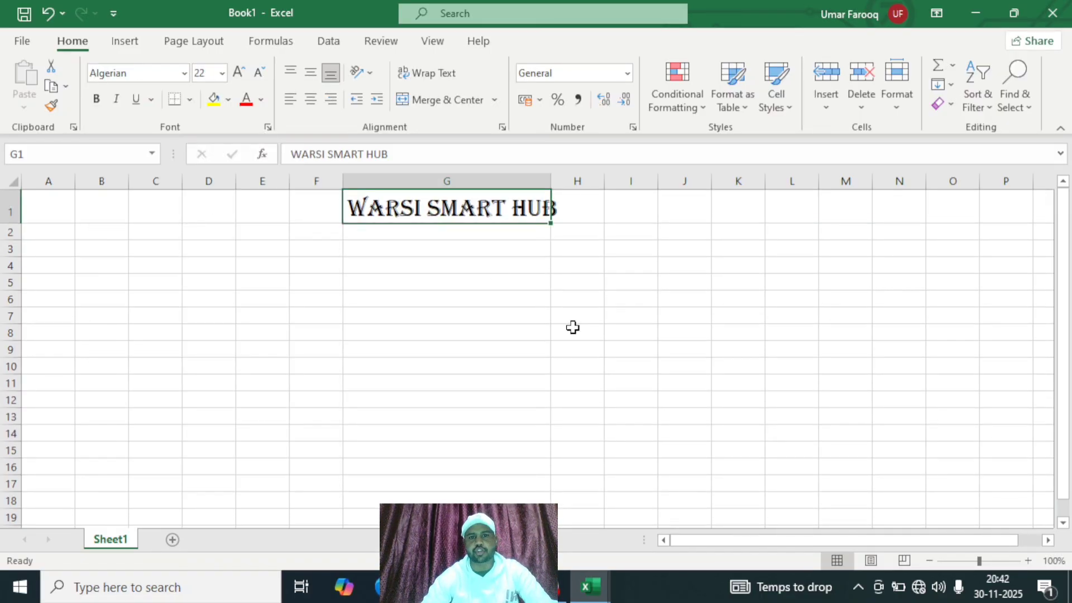
pyautogui.doubleClick(551, 179)
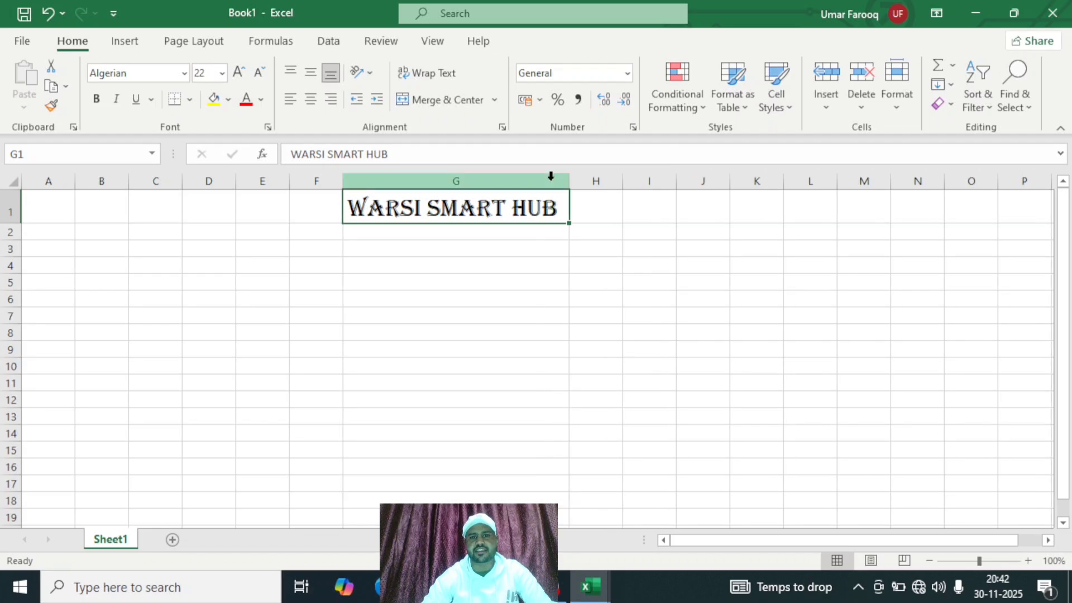
pyautogui.click(656, 366)
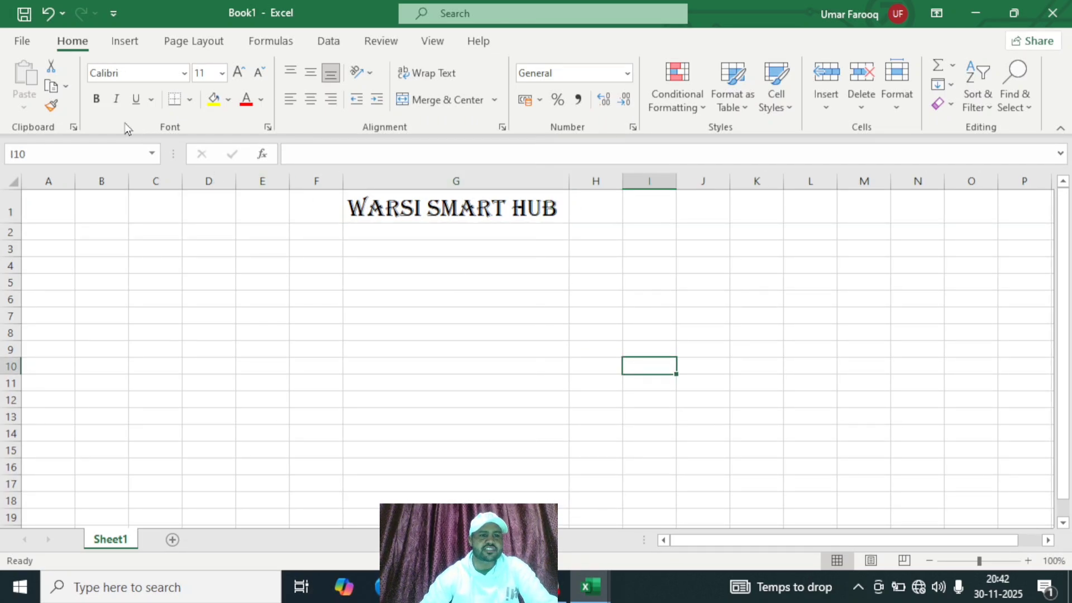
# Apply bold, italic and underline formatting to the title in cell G1.
pyautogui.click(486, 210)
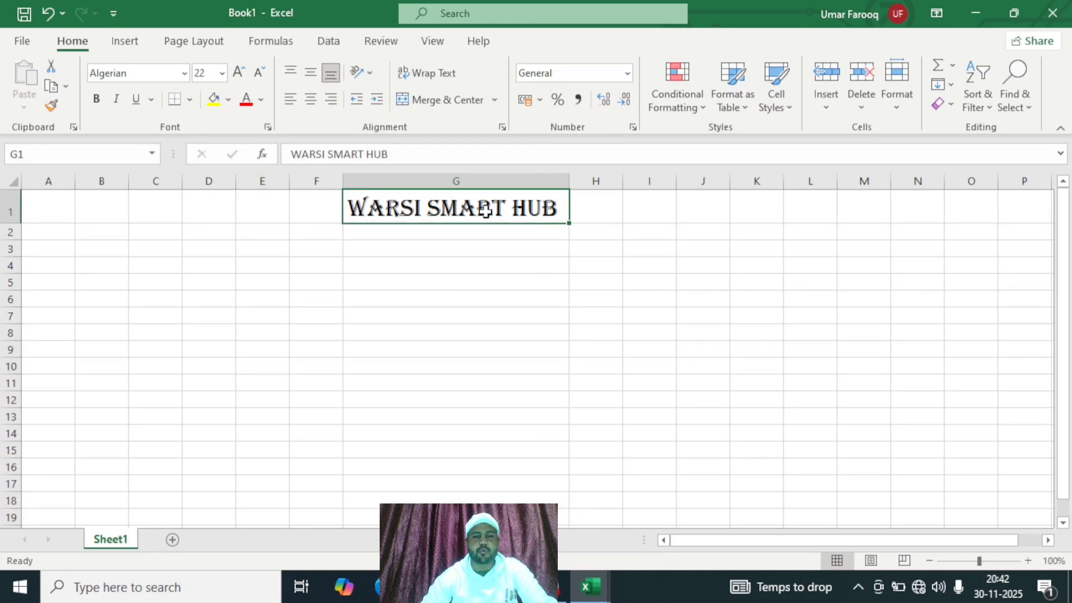
pyautogui.click(97, 105)
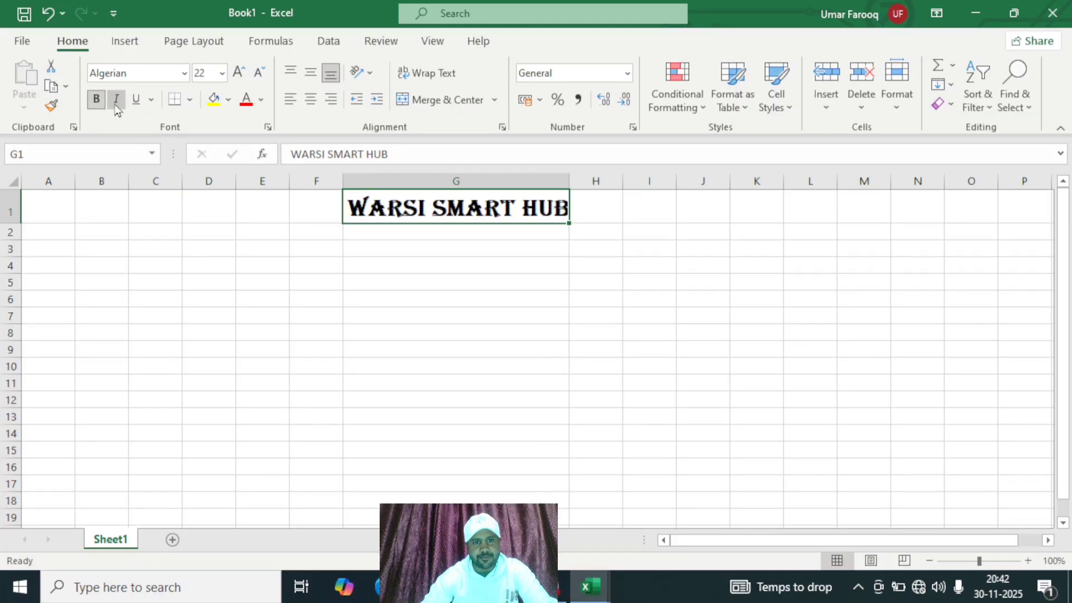
pyautogui.click(117, 100)
pyautogui.click(132, 106)
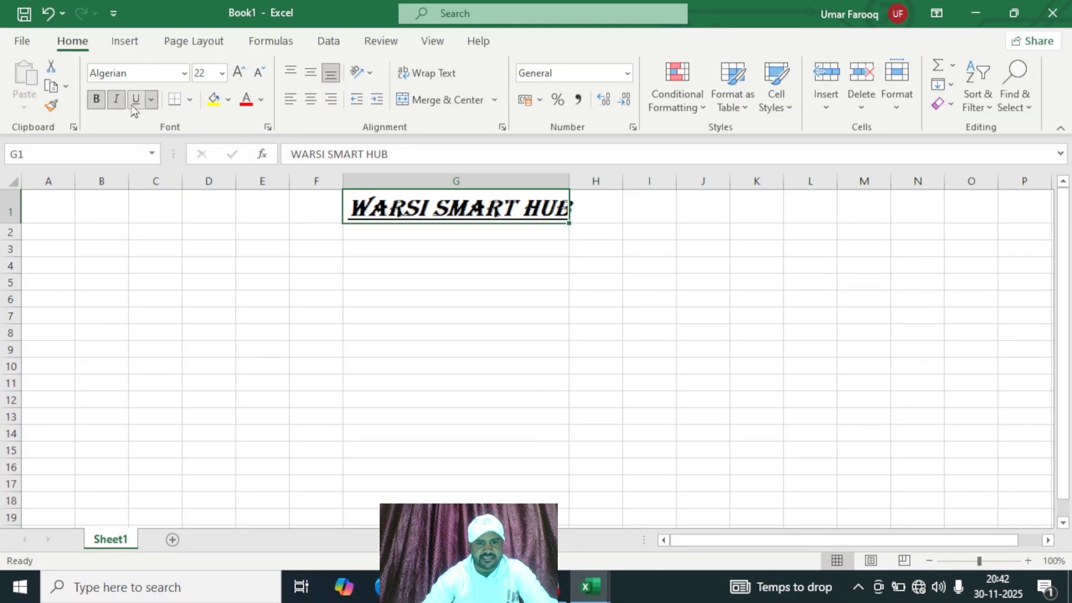
# Remove the underline from the title in G1 and look through the available cell border options.
pyautogui.click(139, 106)
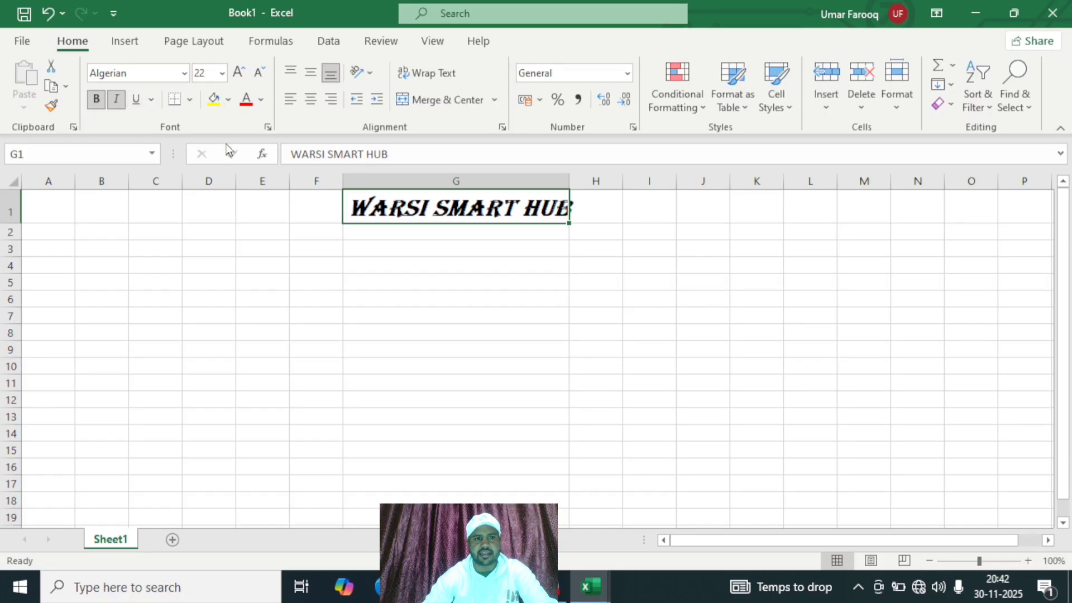
pyautogui.click(190, 103)
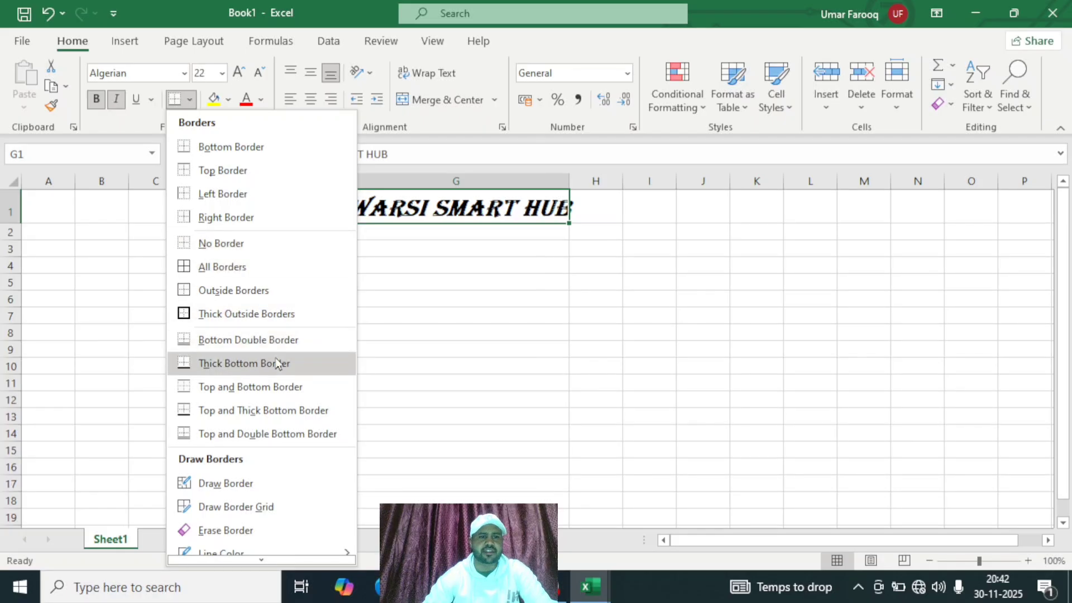
pyautogui.click(460, 354)
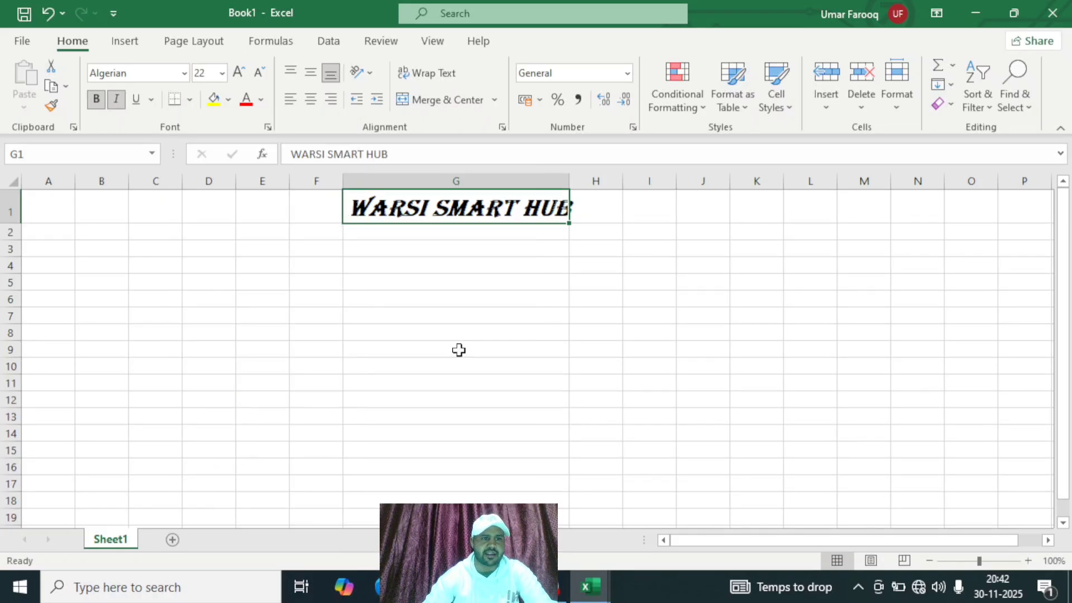
# Fill cell G1 with yellow and format its title in red at font size 18.
pyautogui.click(214, 108)
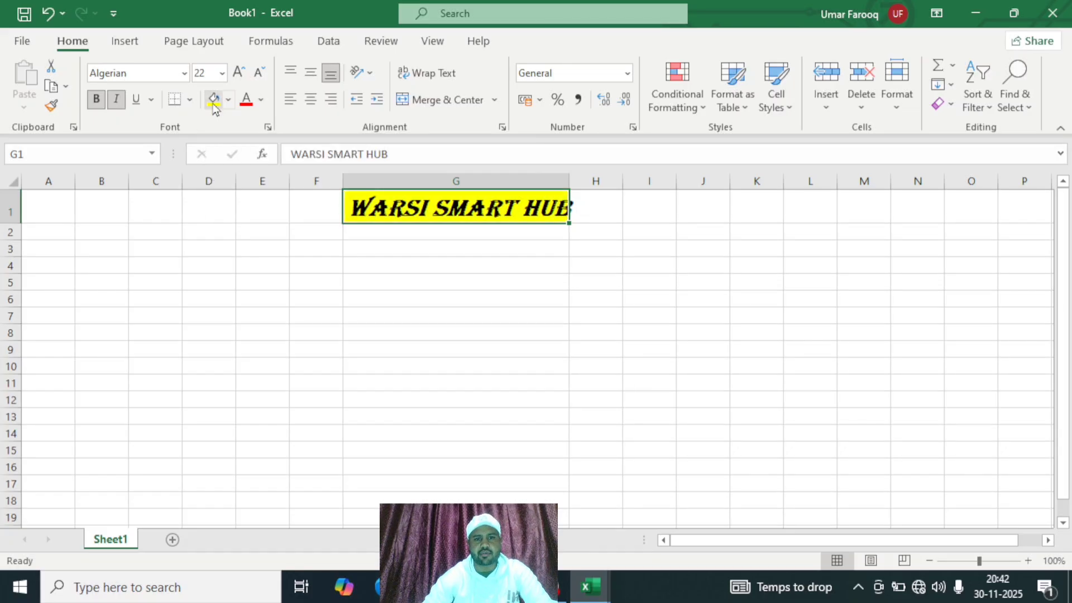
pyautogui.click(246, 101)
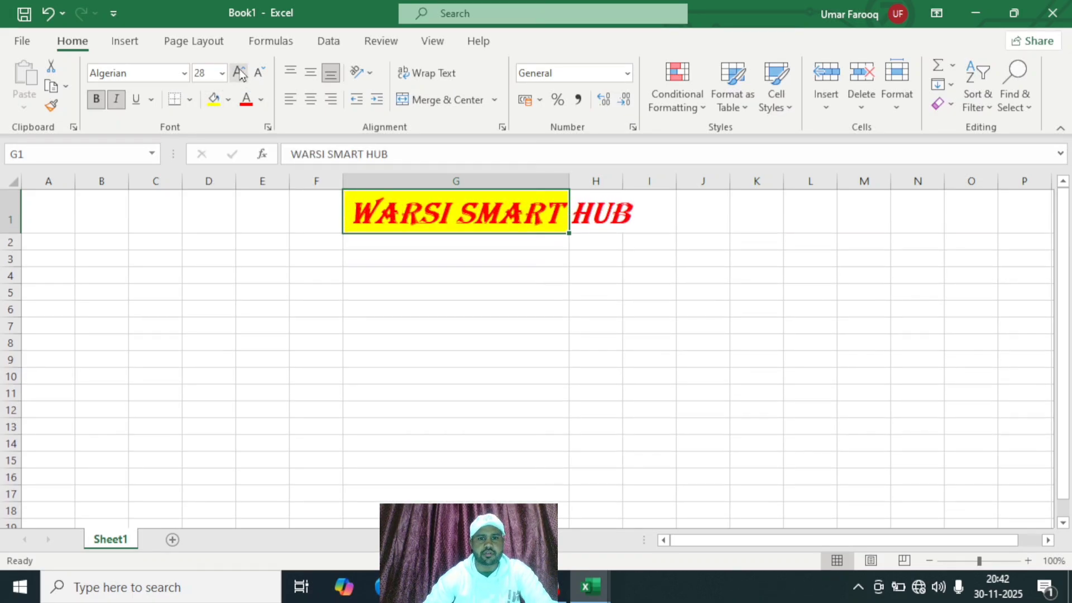
pyautogui.click(258, 73)
pyautogui.click(259, 73)
pyautogui.click(259, 73)
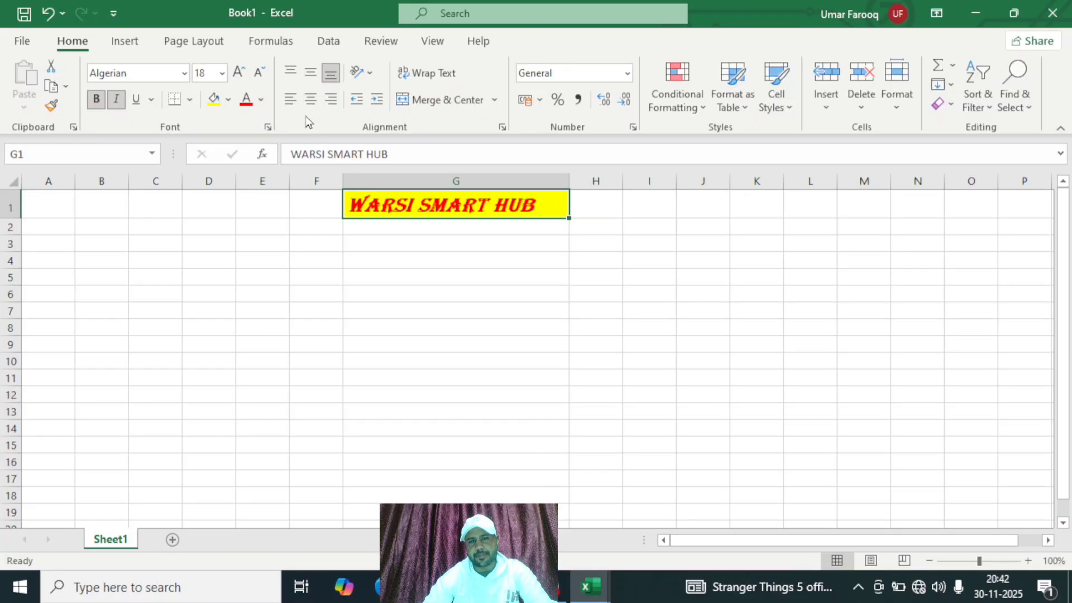
# Try left and right alignment on the title in G1, and align it to the horizontal centre and top of the cell.
pyautogui.click(290, 99)
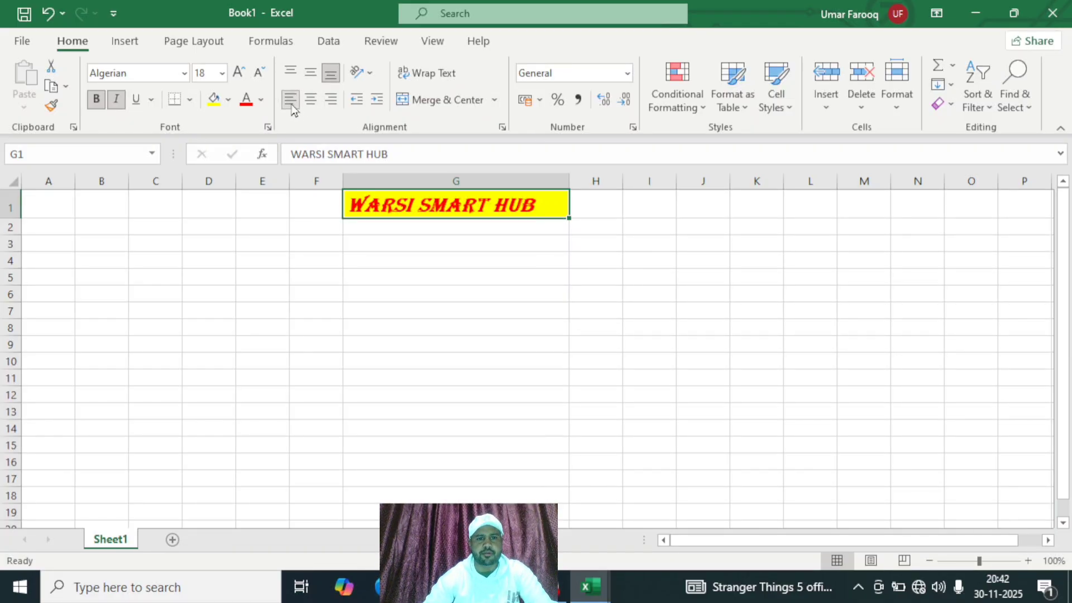
pyautogui.click(332, 103)
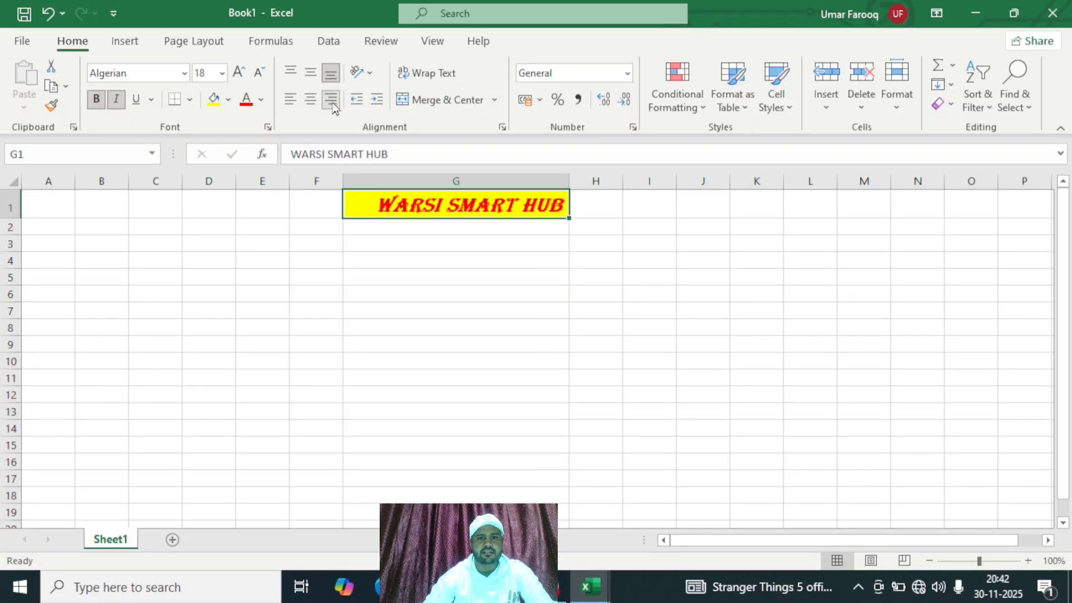
pyautogui.click(317, 101)
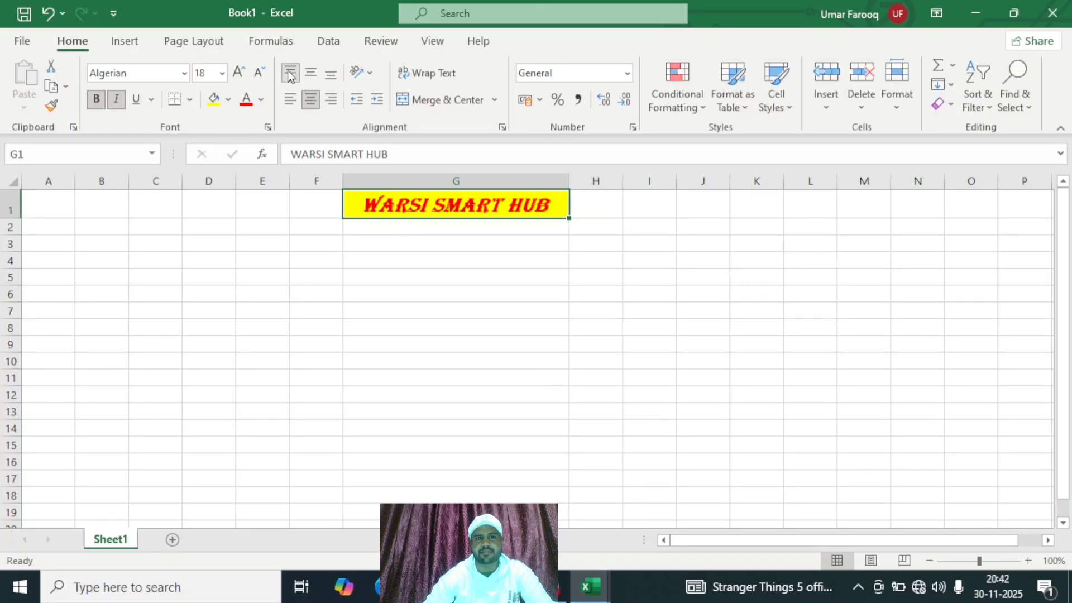
# Try the counterclockwise, clockwise, vertical and rotated-up text orientations on the title in G1, and restore it to horizontal.
pyautogui.click(370, 74)
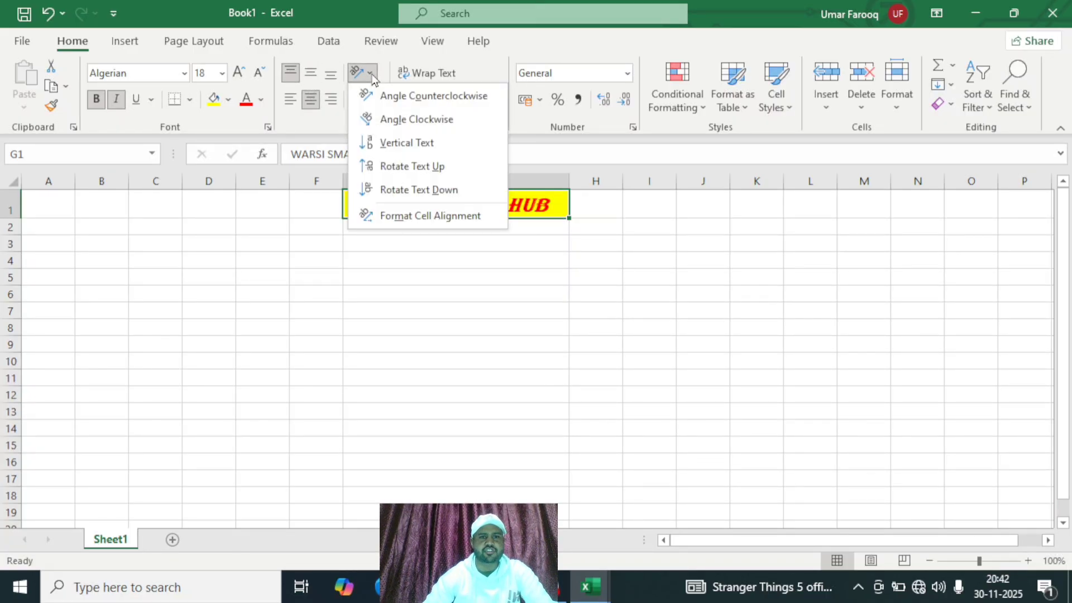
pyautogui.click(428, 97)
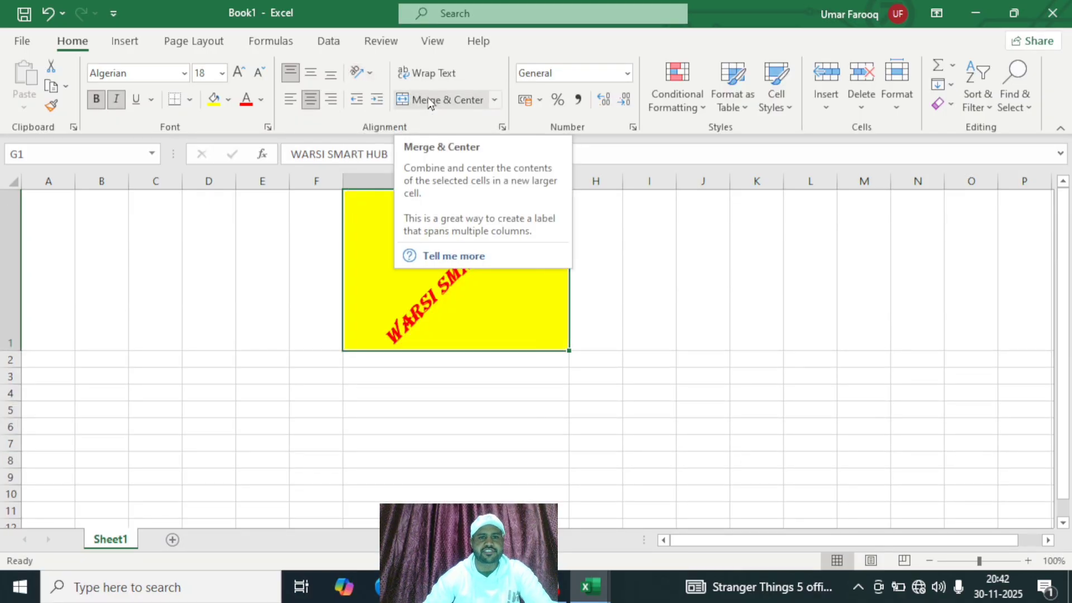
pyautogui.click(362, 73)
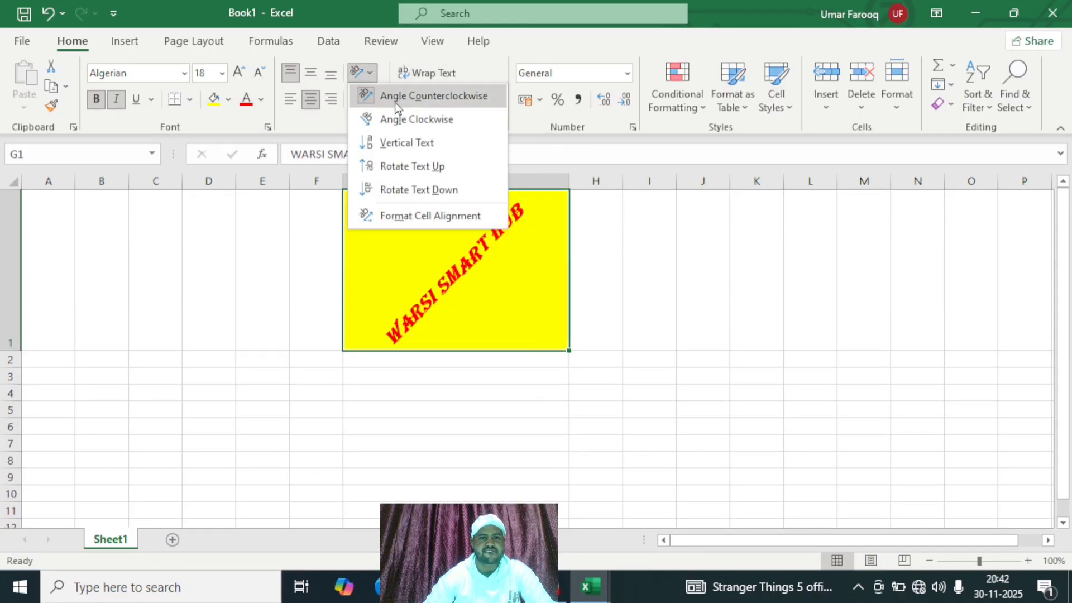
pyautogui.click(406, 119)
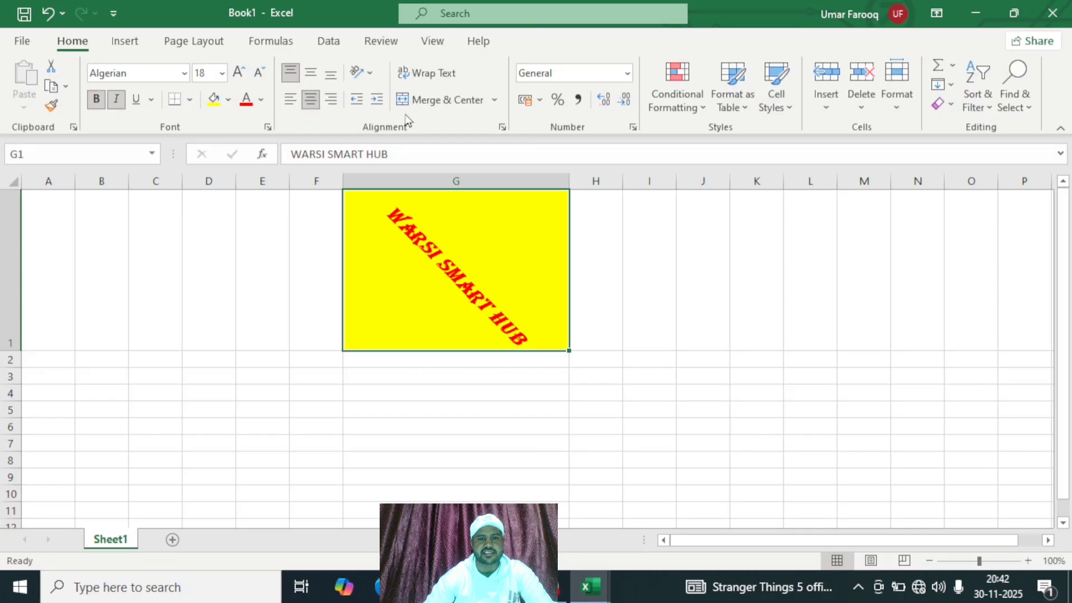
pyautogui.click(370, 74)
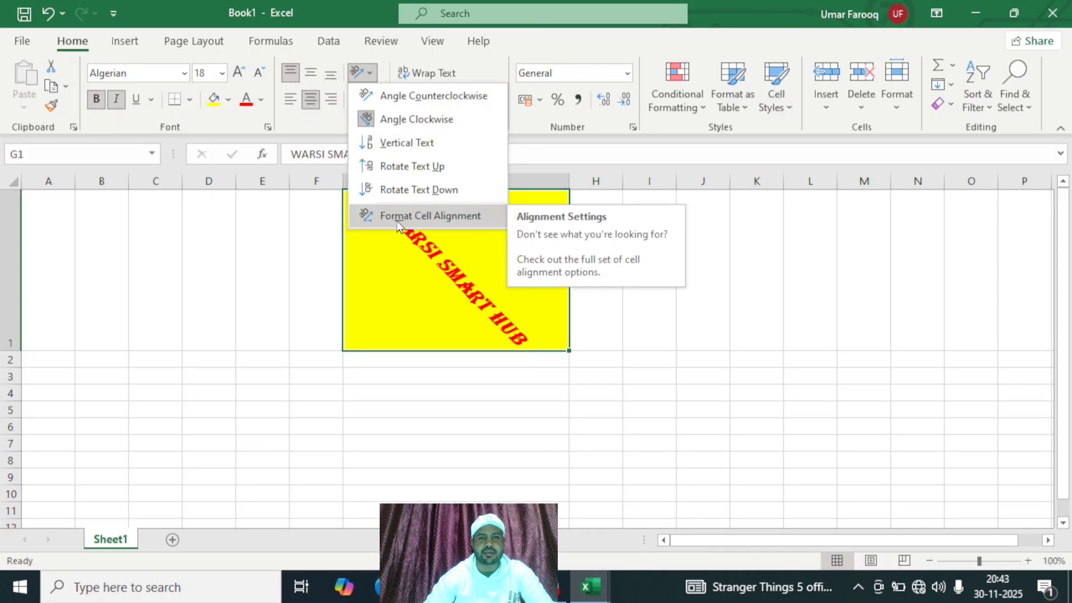
pyautogui.click(419, 144)
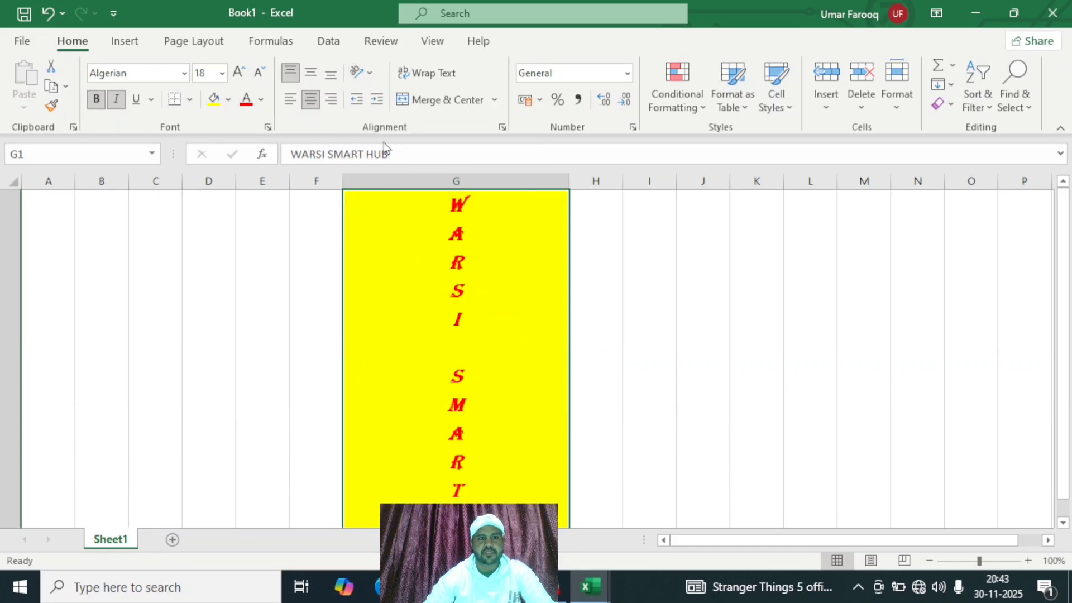
pyautogui.click(362, 72)
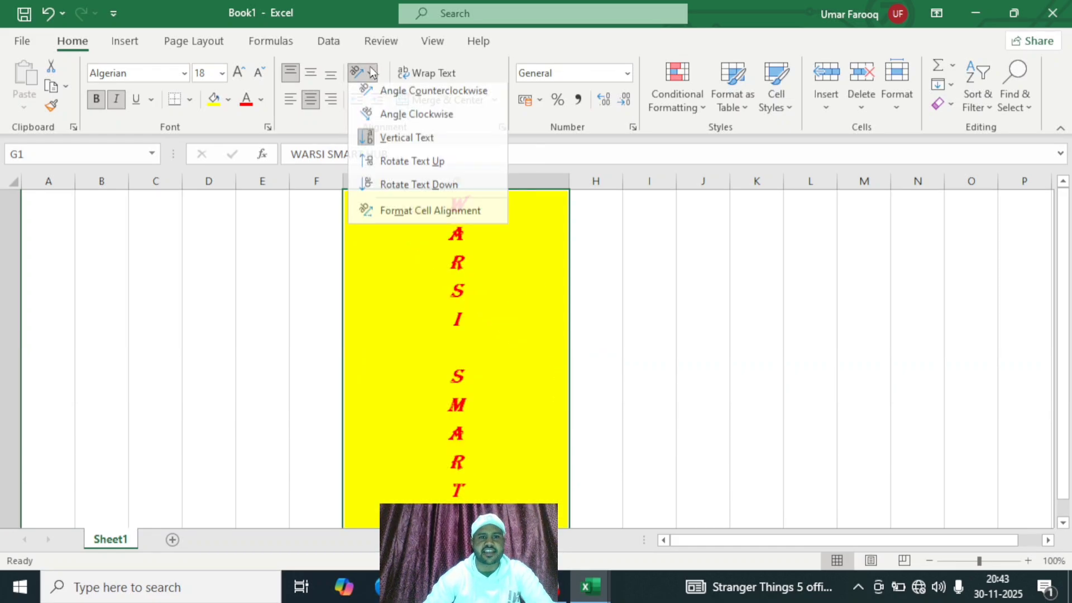
pyautogui.click(406, 97)
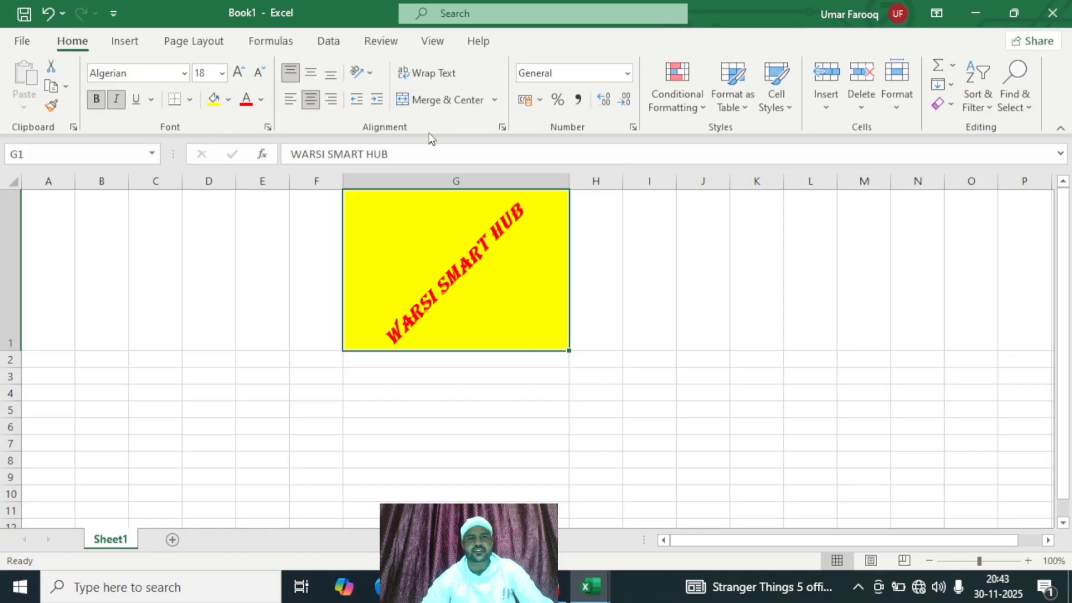
pyautogui.click(373, 76)
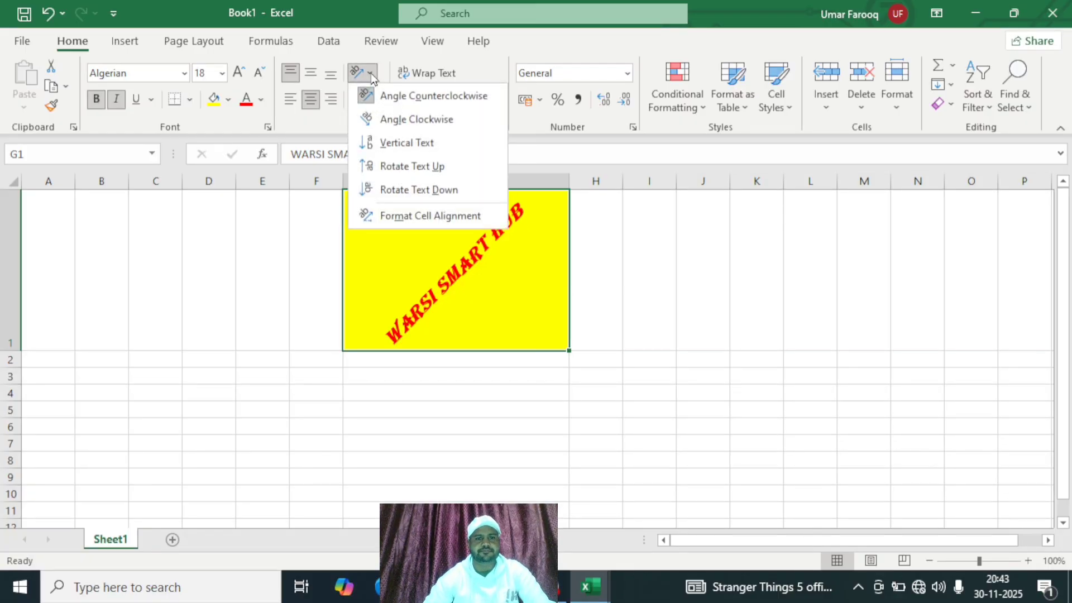
pyautogui.click(436, 168)
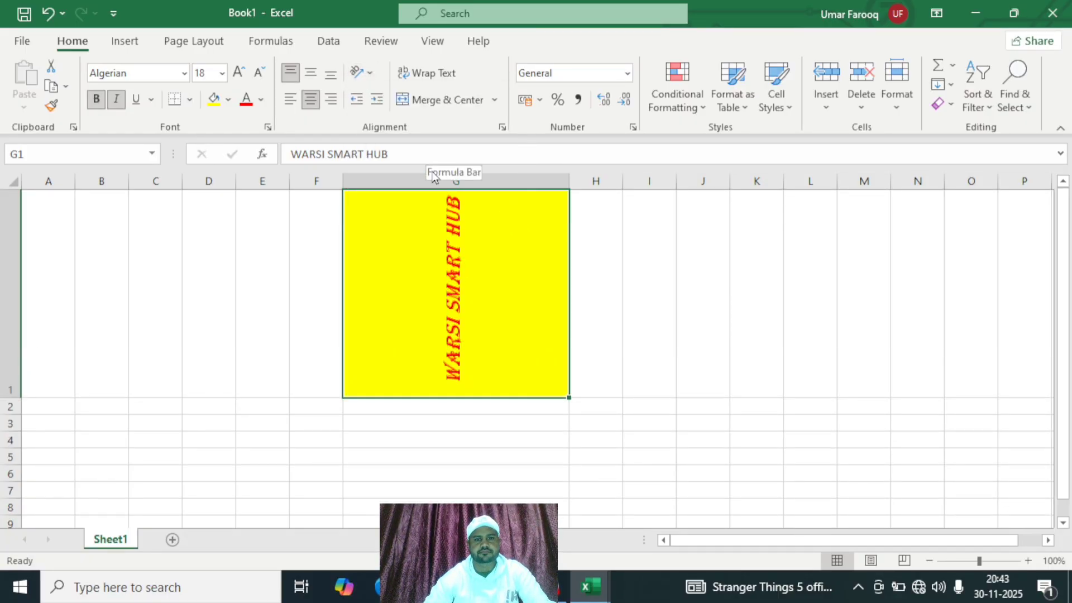
pyautogui.click(361, 73)
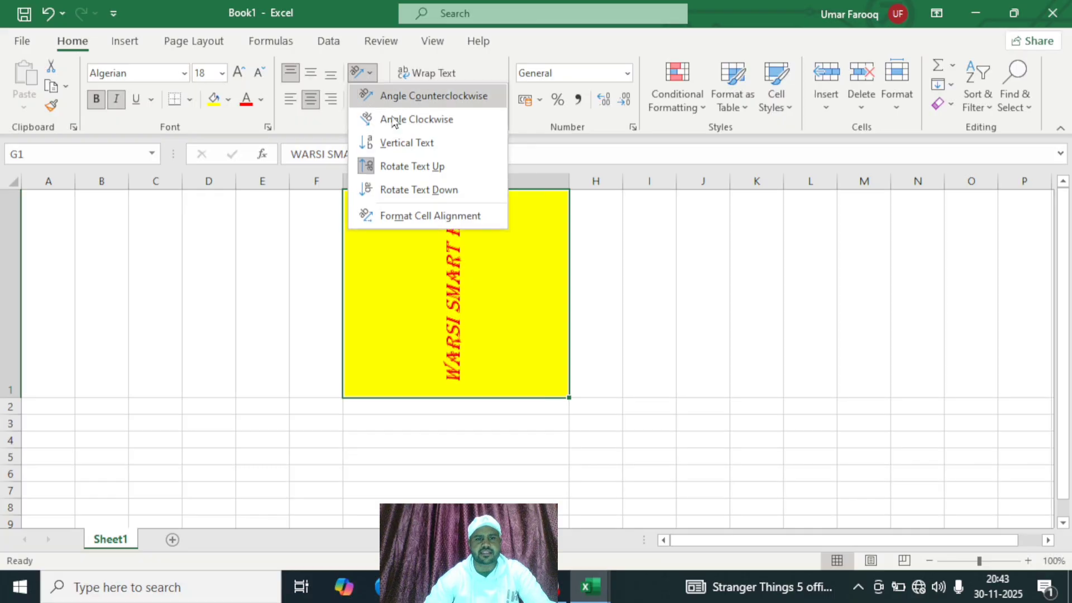
pyautogui.click(424, 169)
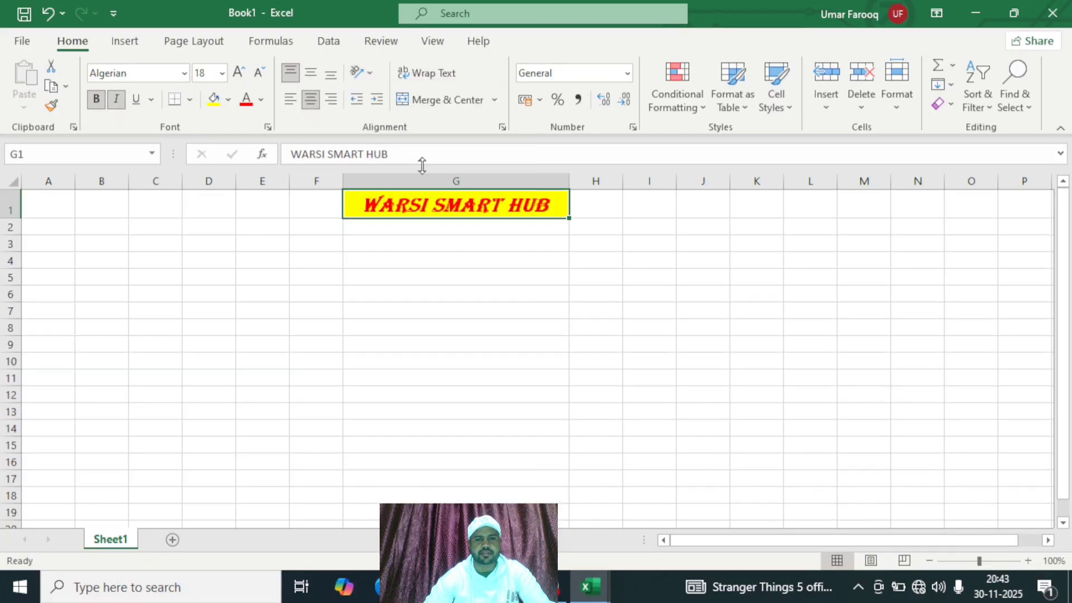
# Increase the indent of the title in G1 by three levels and reduce it by two levels.
pyautogui.click(588, 304)
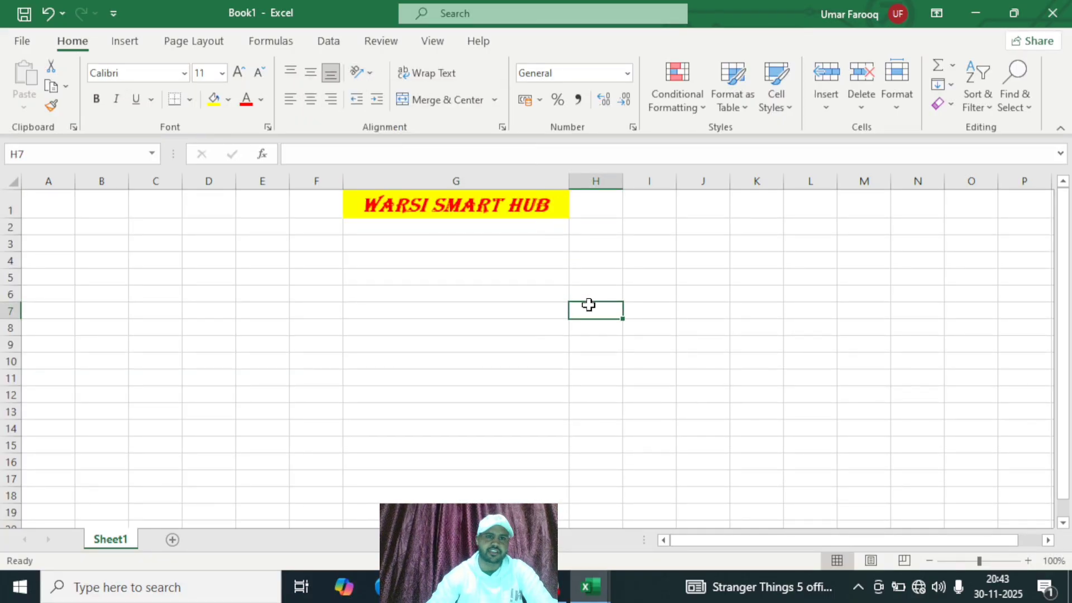
pyautogui.click(358, 106)
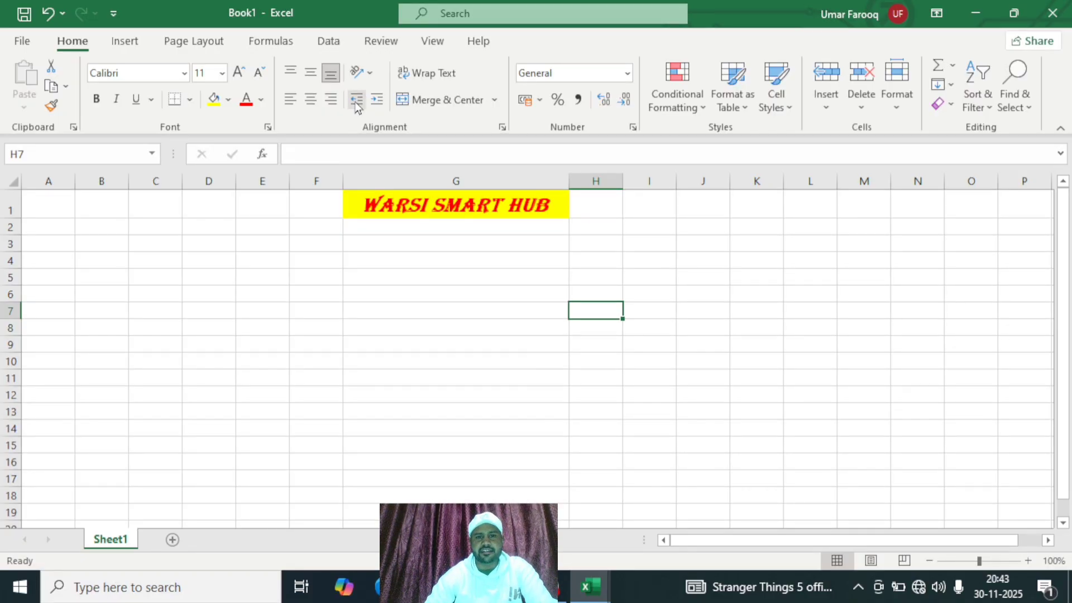
pyautogui.click(438, 209)
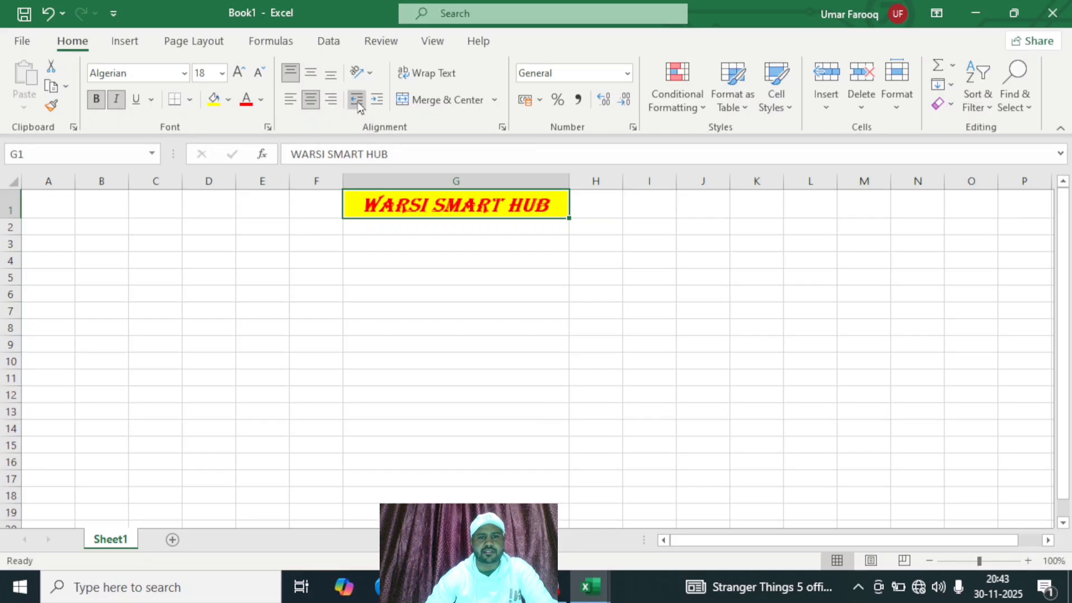
pyautogui.click(378, 99)
pyautogui.click(377, 99)
pyautogui.click(378, 99)
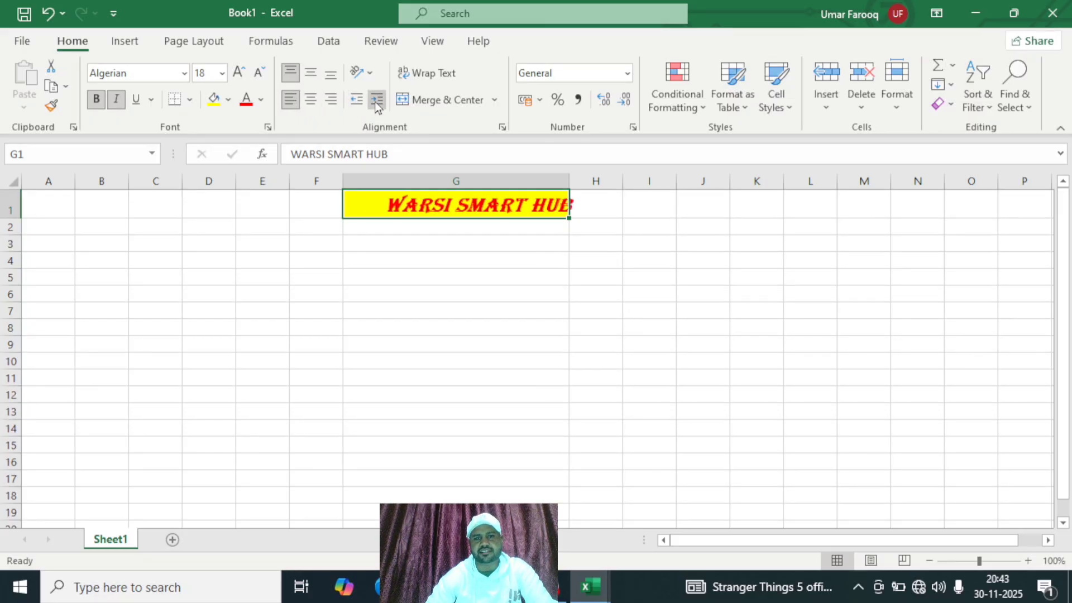
pyautogui.click(356, 100)
pyautogui.click(357, 100)
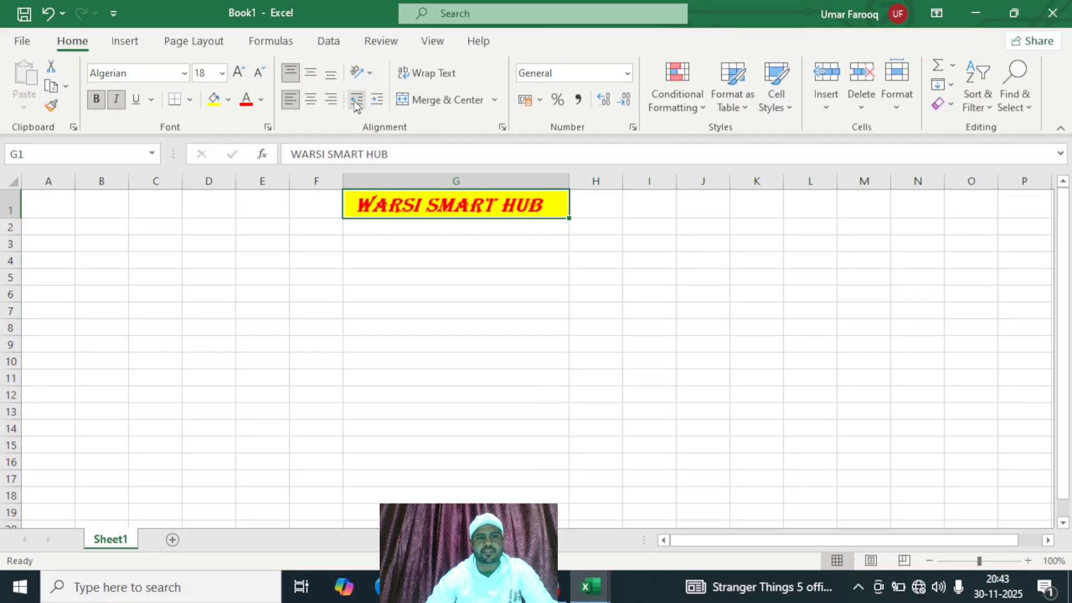
pyautogui.click(432, 78)
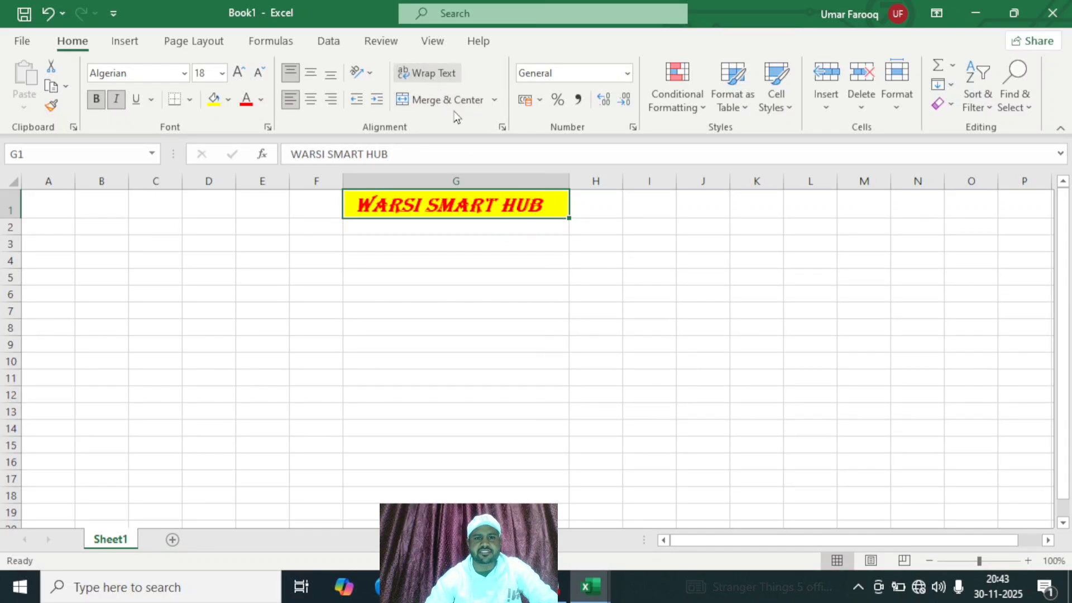
pyautogui.doubleClick(545, 204)
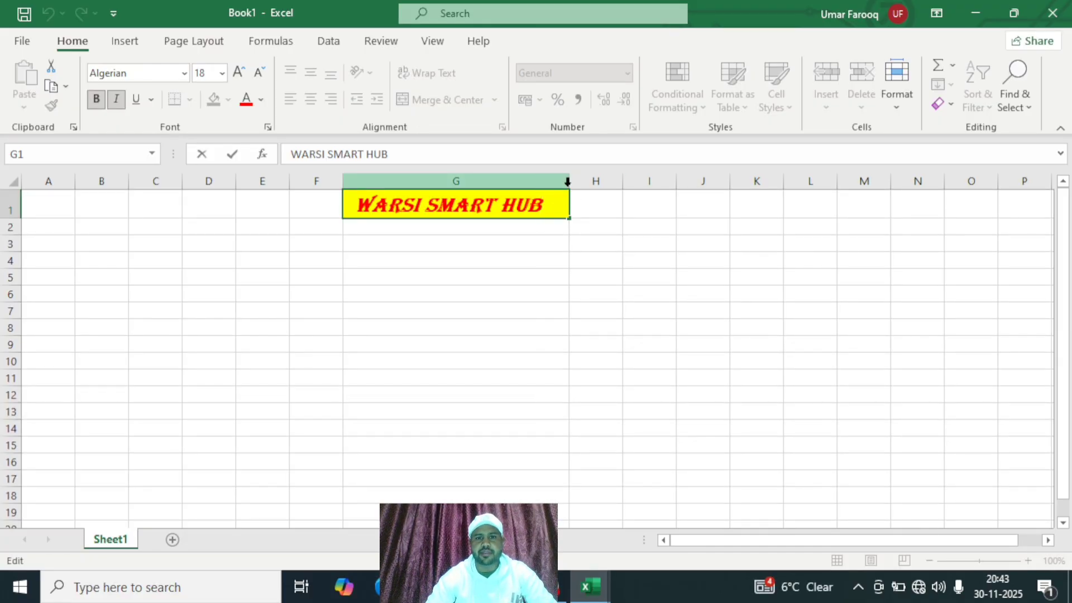
pyautogui.moveTo(569, 191); pyautogui.dragTo(630, 260)
pyautogui.click(728, 295)
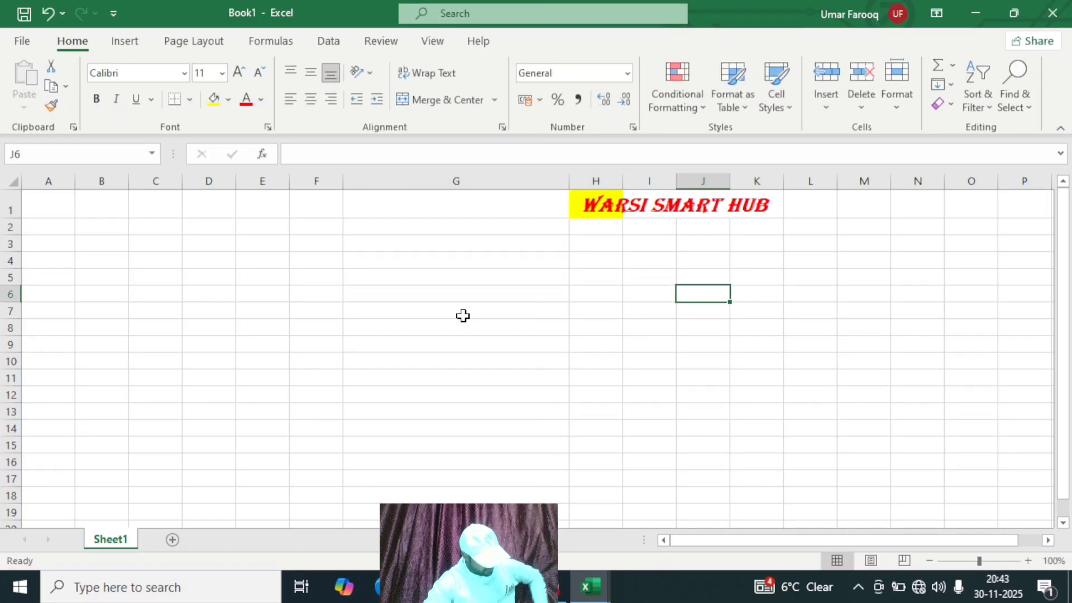
pyautogui.hotkey('ctrl', 'z')
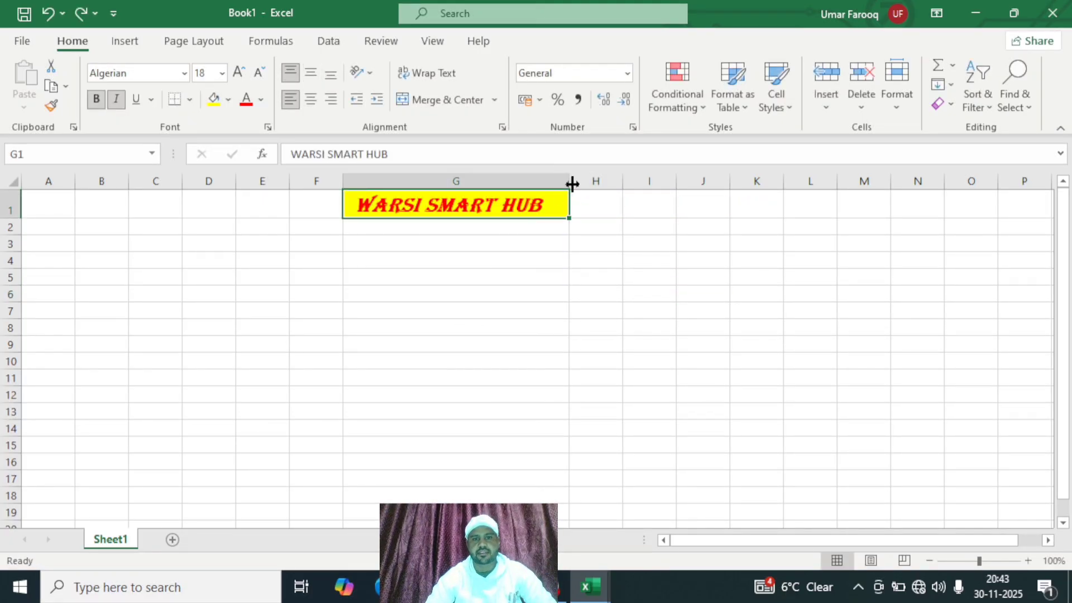
# Narrow column G below the title's width and apply Wrap Text to the title in G1 and to empty cell K8.
pyautogui.moveTo(572, 183); pyautogui.dragTo(518, 184)
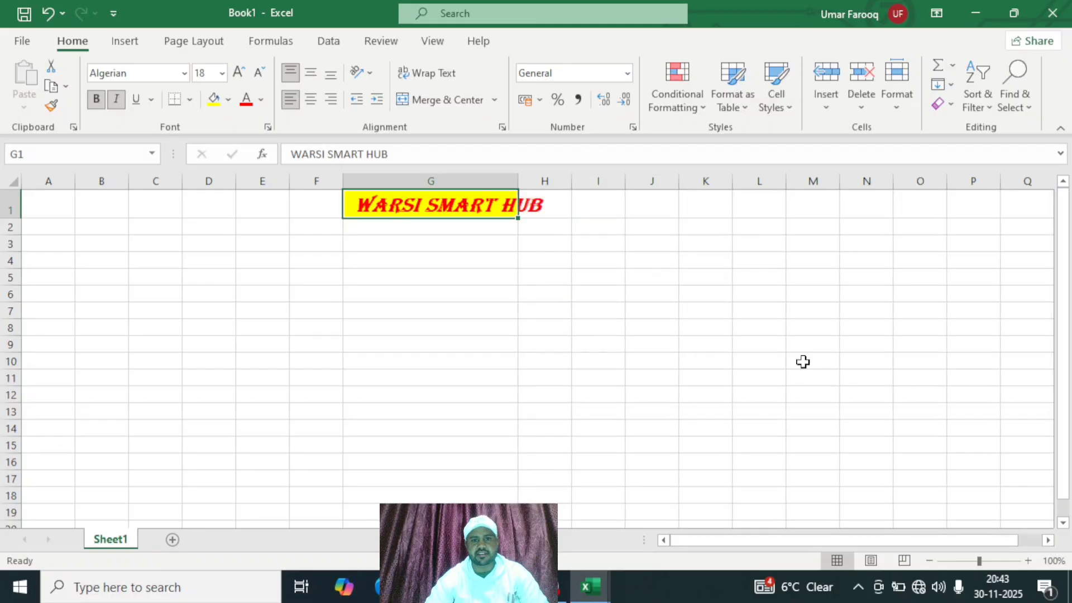
pyautogui.click(803, 362)
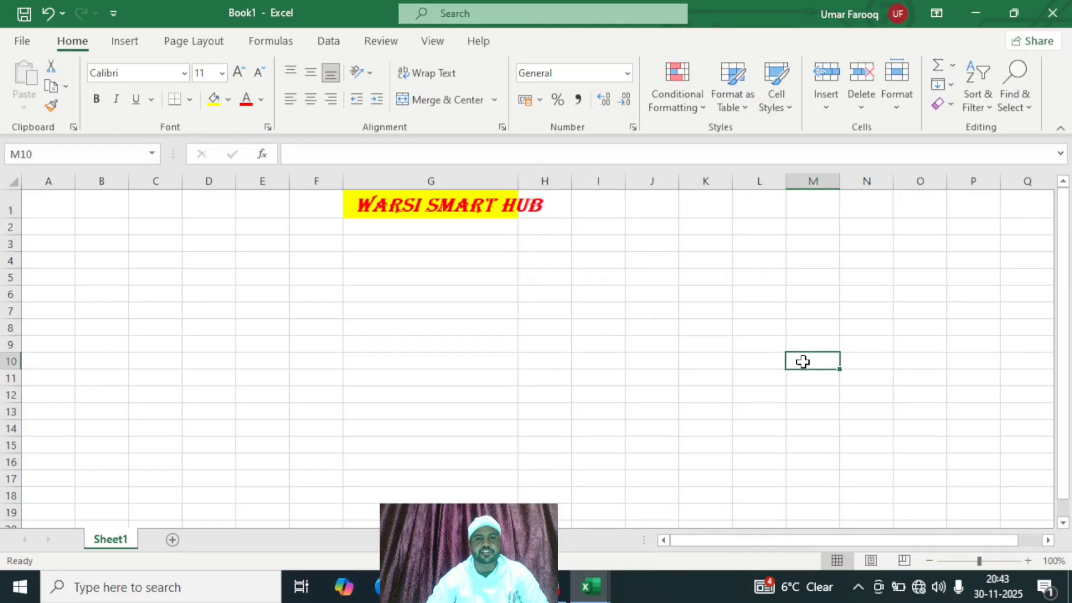
pyautogui.click(497, 202)
pyautogui.click(427, 73)
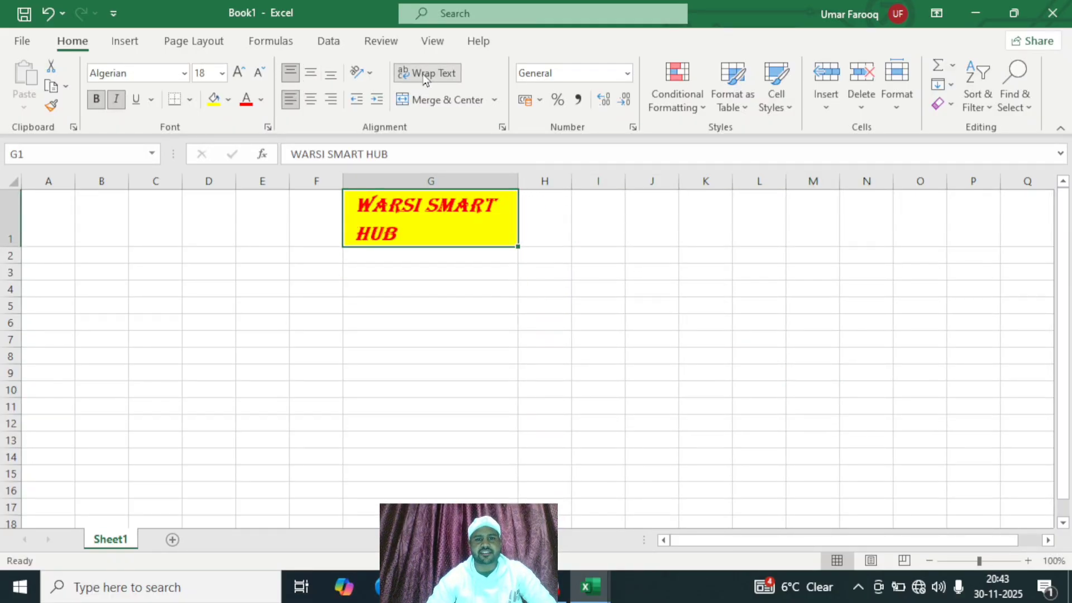
pyautogui.click(718, 355)
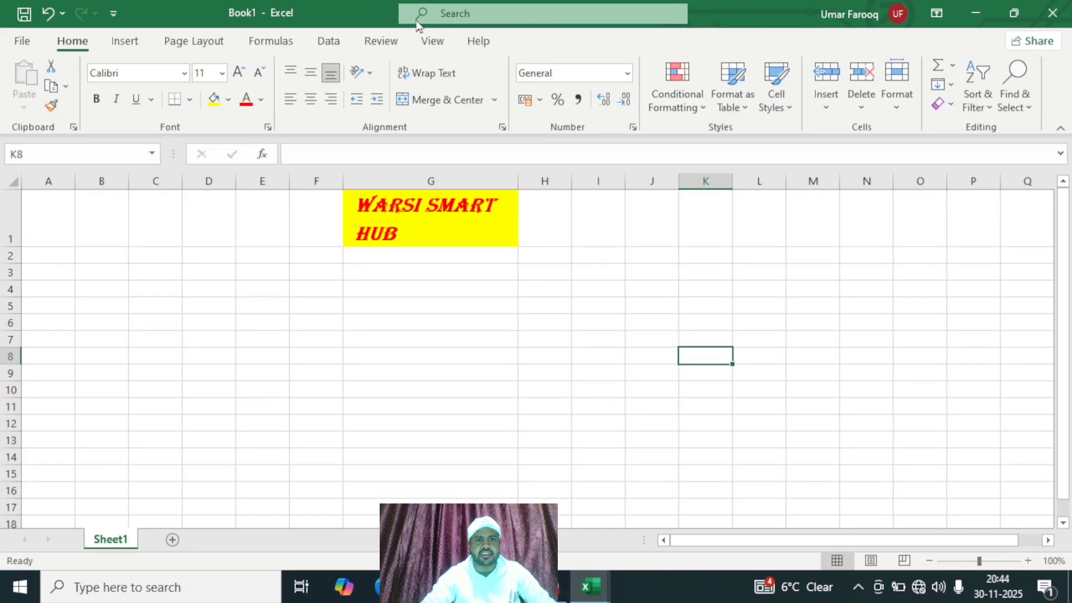
pyautogui.click(436, 76)
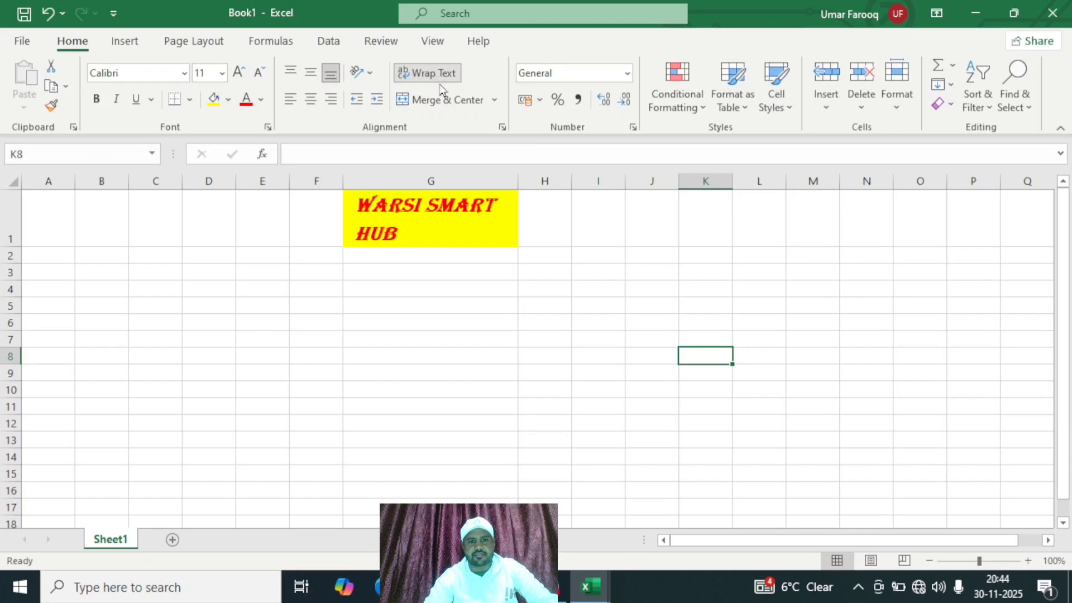
# Turn Wrap Text off and on again for the title in G1, and undo the last wrap.
pyautogui.click(560, 302)
pyautogui.click(445, 218)
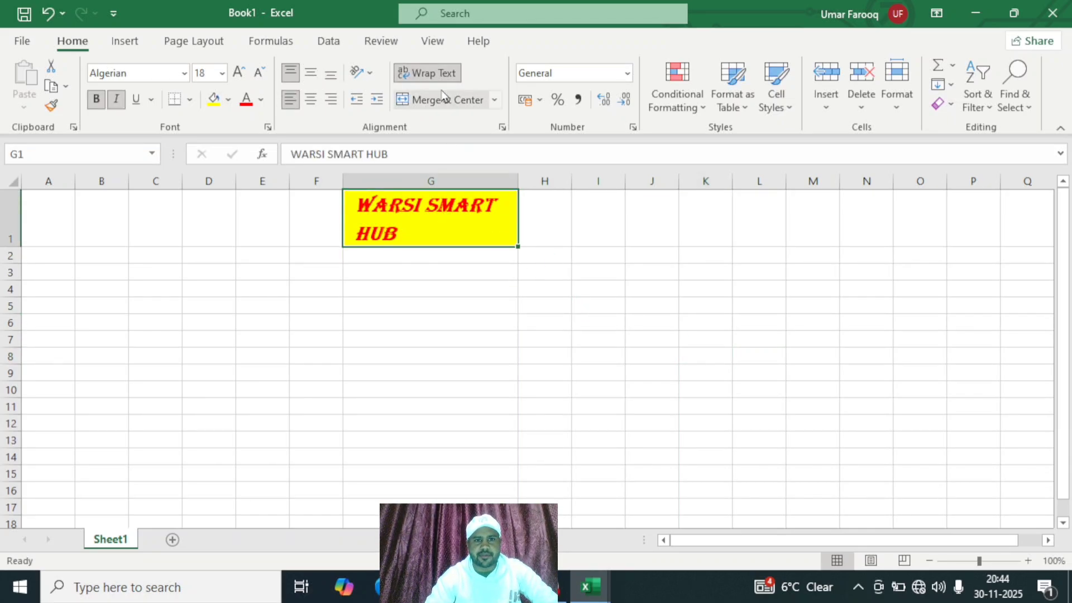
pyautogui.click(429, 73)
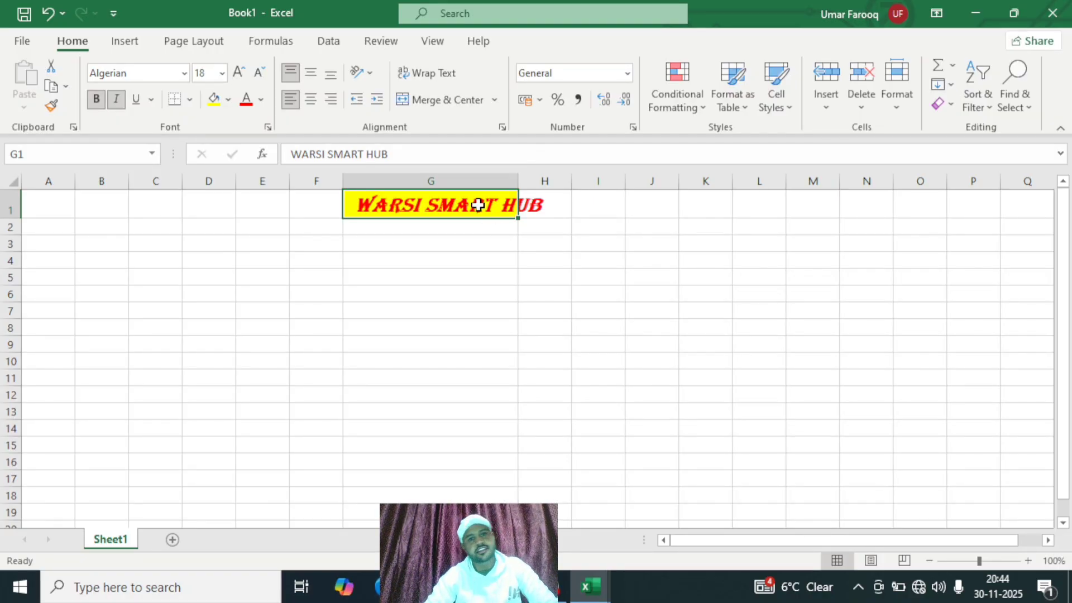
pyautogui.click(436, 74)
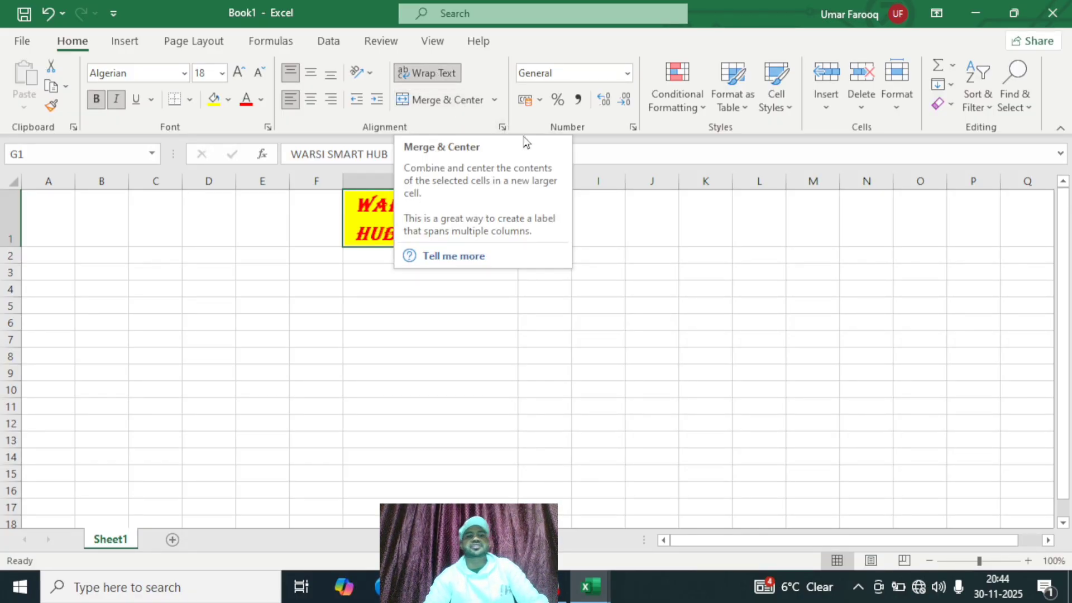
pyautogui.click(635, 283)
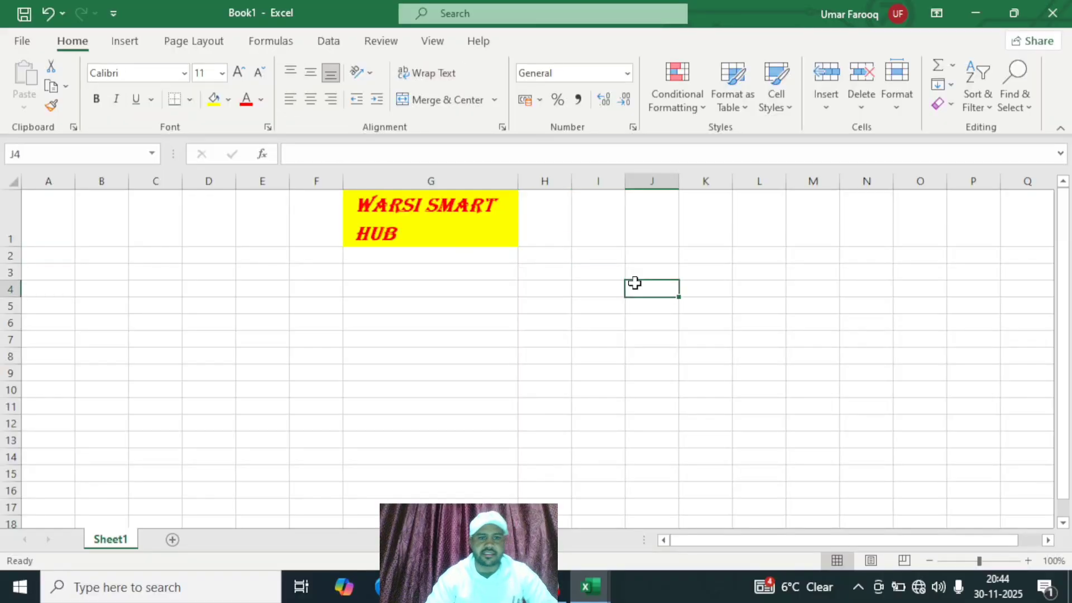
pyautogui.hotkey('ctrl', 'z')
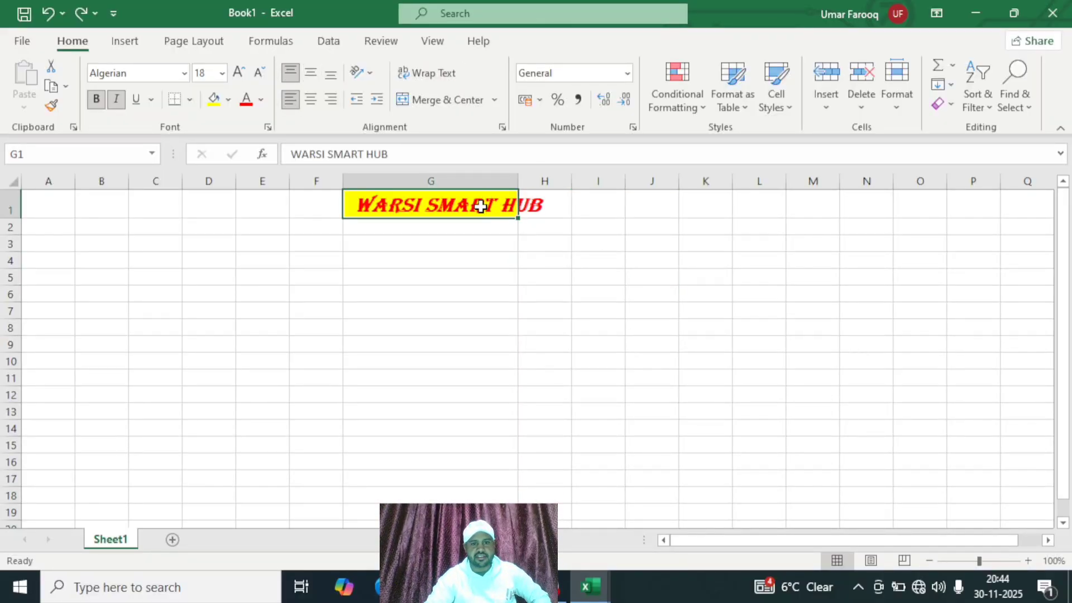
# Delete the title from G1, and undo all edits back to a blank sheet with default column widths.
pyautogui.press('Delete')
pyautogui.click(668, 314)
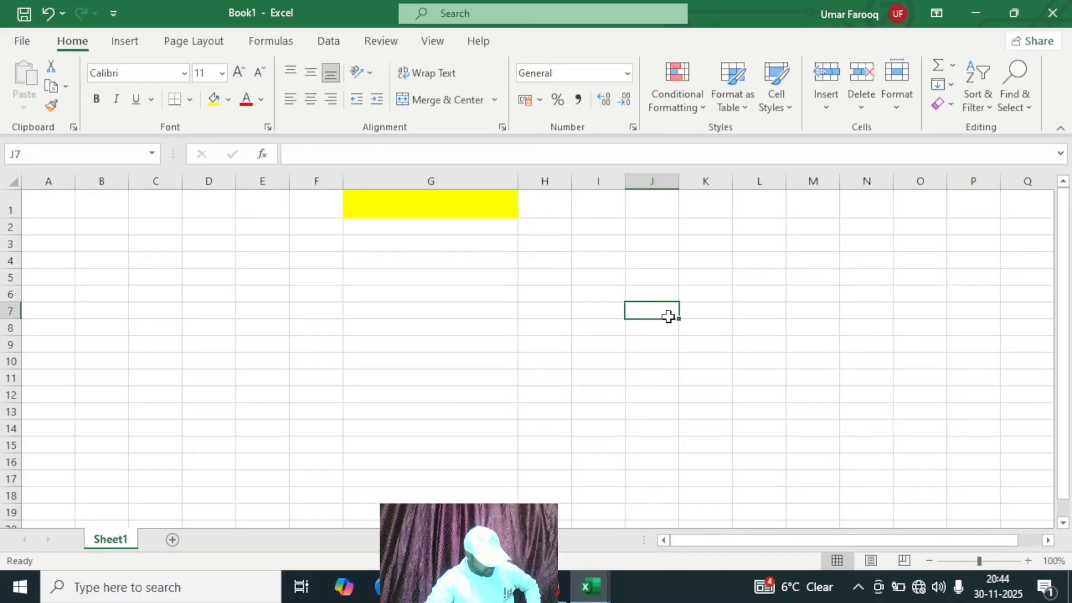
pyautogui.hotkey('ctrl', 'z')
pyautogui.hotkey('ctrl', 'z')
pyautogui.hotkey('ctrl', 'z')
pyautogui.hotkey('ctrl', 'z')
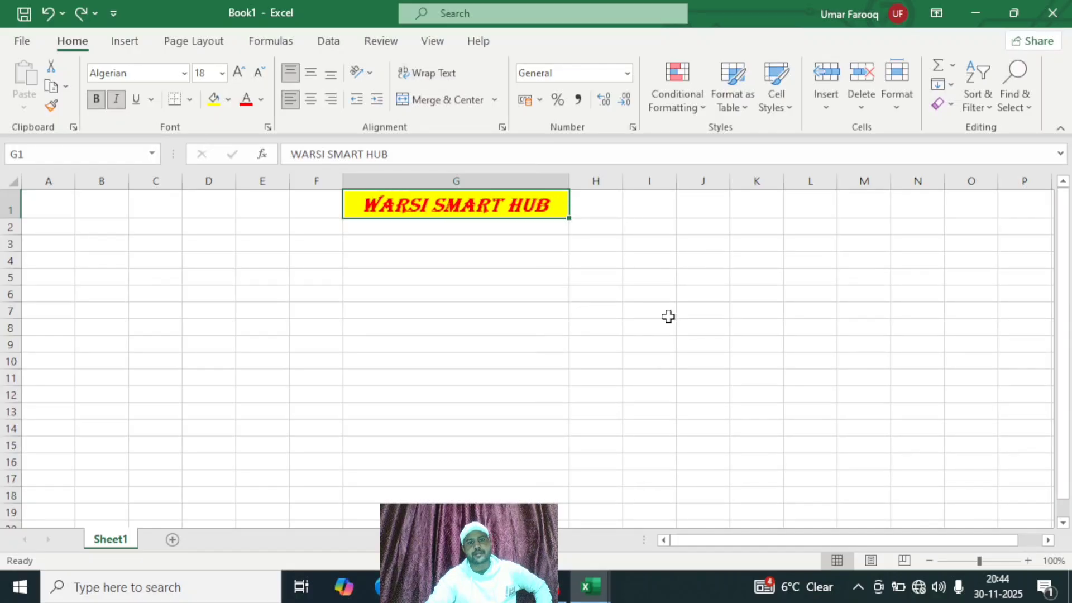
pyautogui.hotkey('ctrl', 'z')
pyautogui.hotkey('ctrl', 'z')
pyautogui.hotkey('ctrl', 'z')
pyautogui.hotkey('ctrl', 'z')
pyautogui.hotkey('ctrl', 'z')
pyautogui.hotkey('ctrl', 'z')
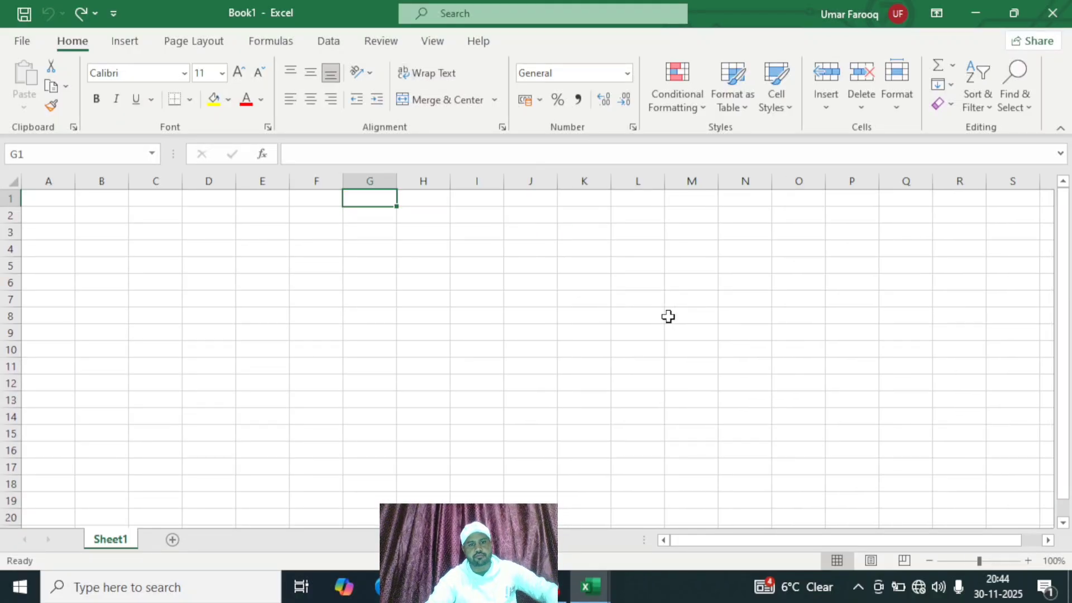
pyautogui.click(668, 316)
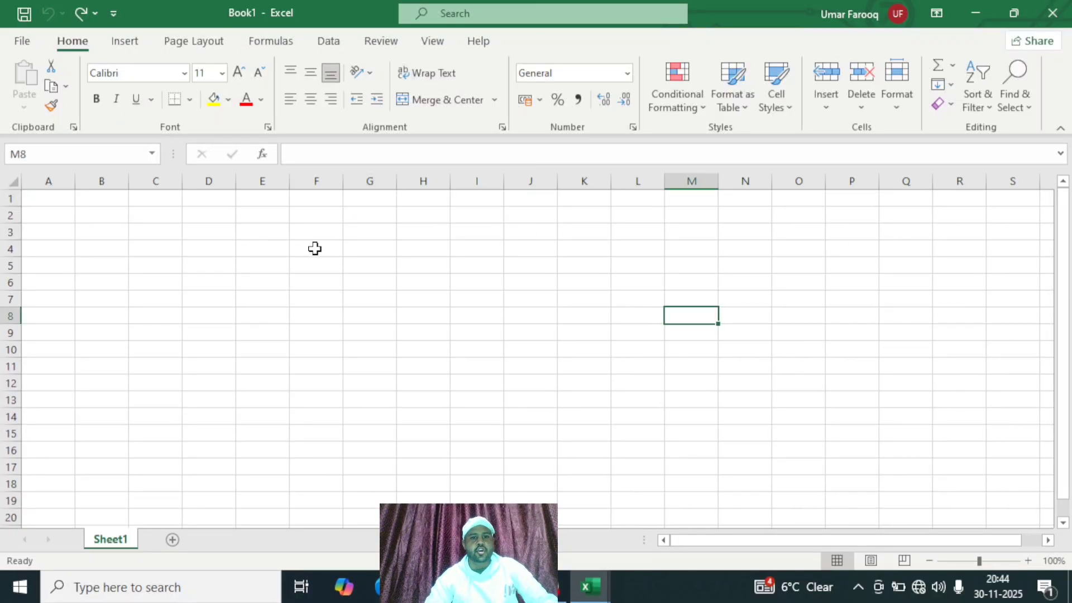
# Widen column G slightly and enter 1245 in G5.
pyautogui.click(376, 269)
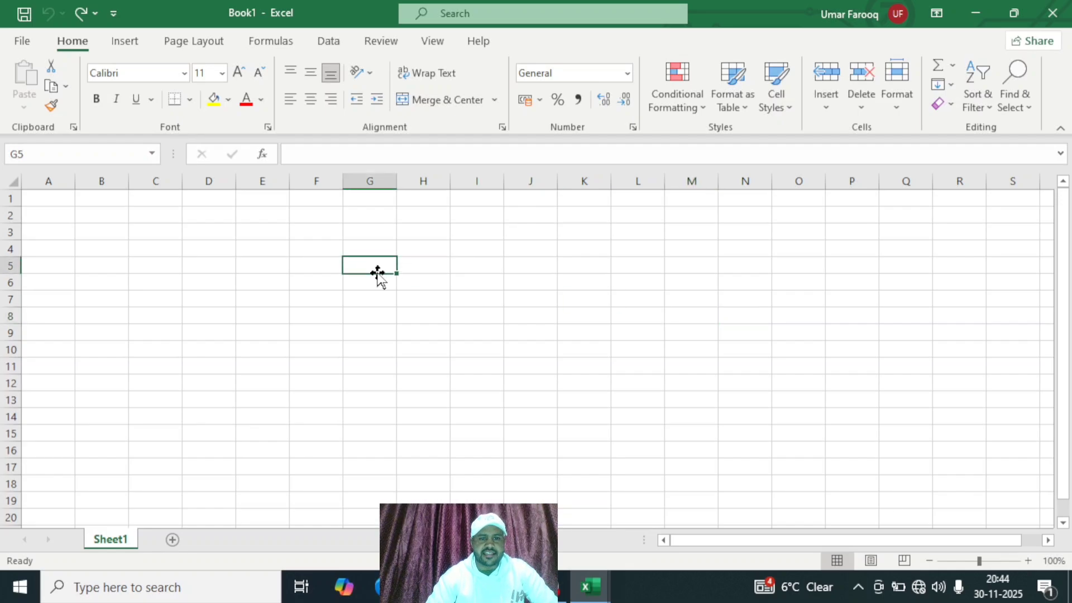
pyautogui.moveTo(398, 185); pyautogui.dragTo(420, 186)
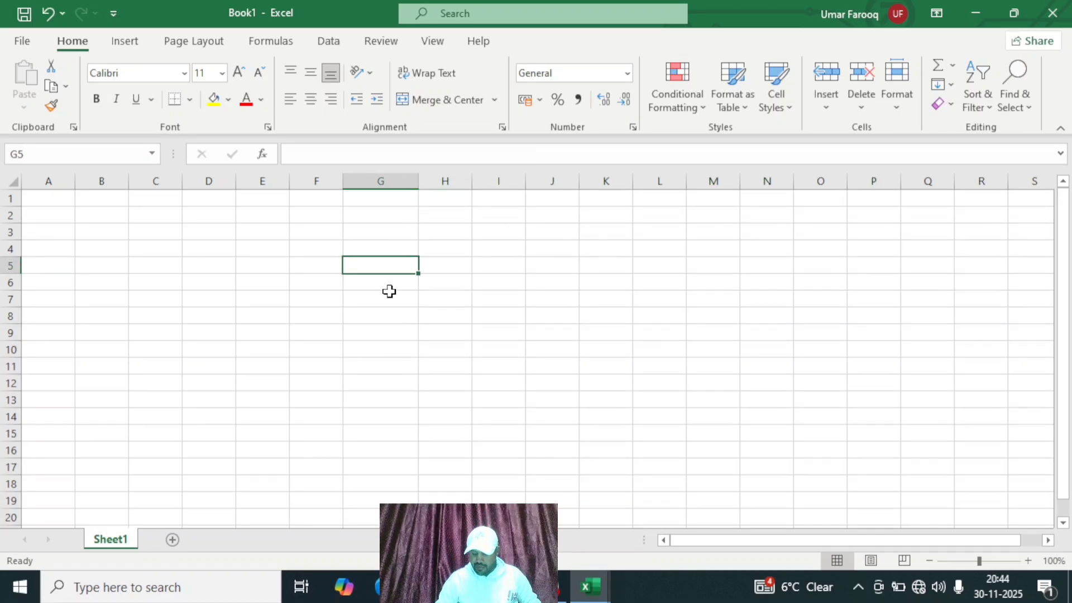
pyautogui.write('1245')
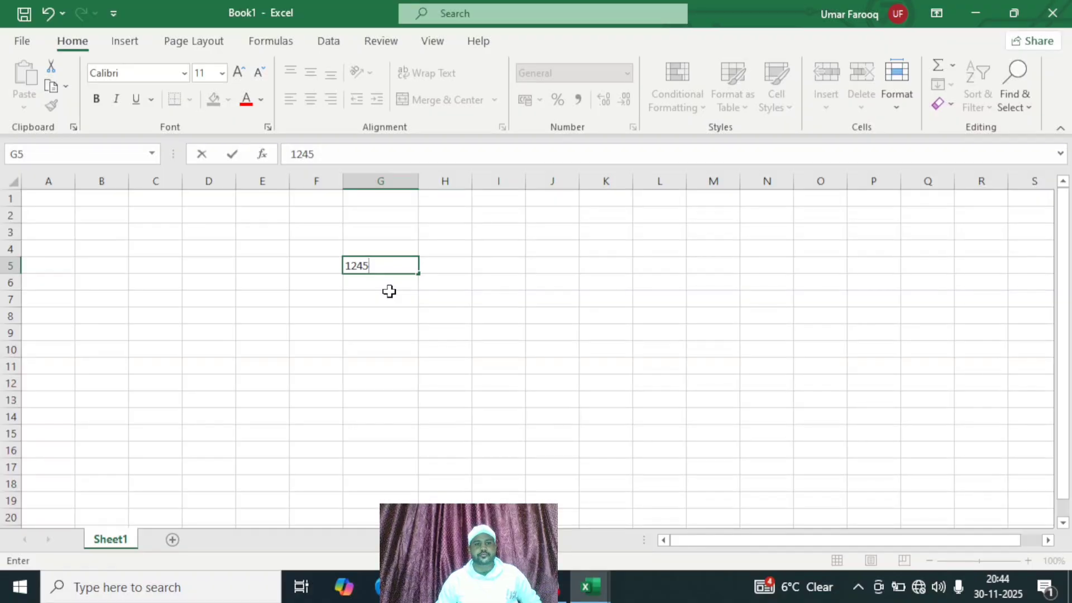
pyautogui.click(464, 364)
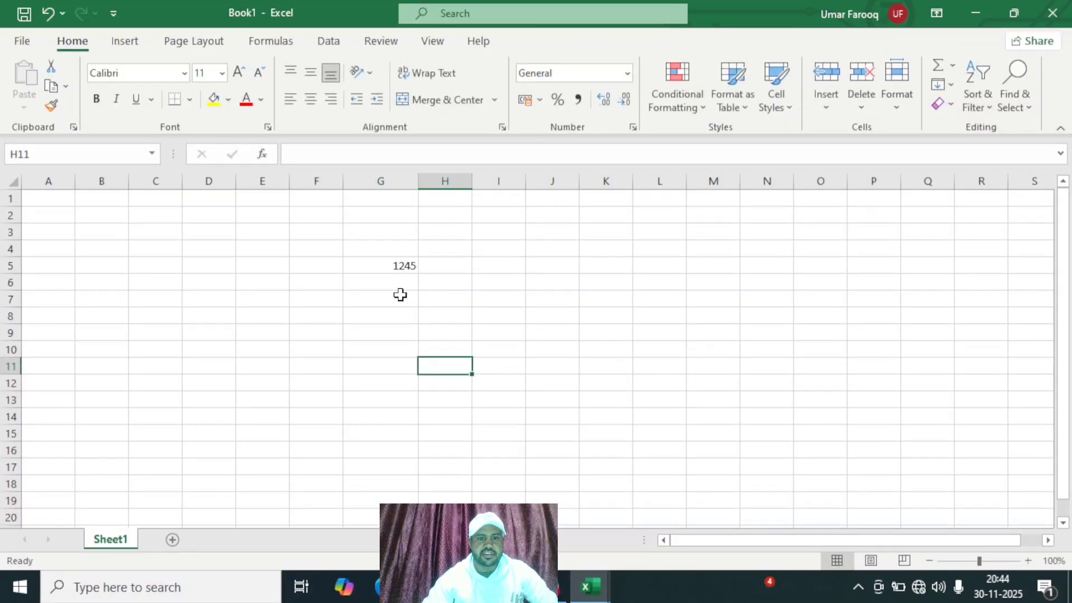
# Set the font size of the number in G5 to 22.
pyautogui.click(394, 266)
pyautogui.click(221, 73)
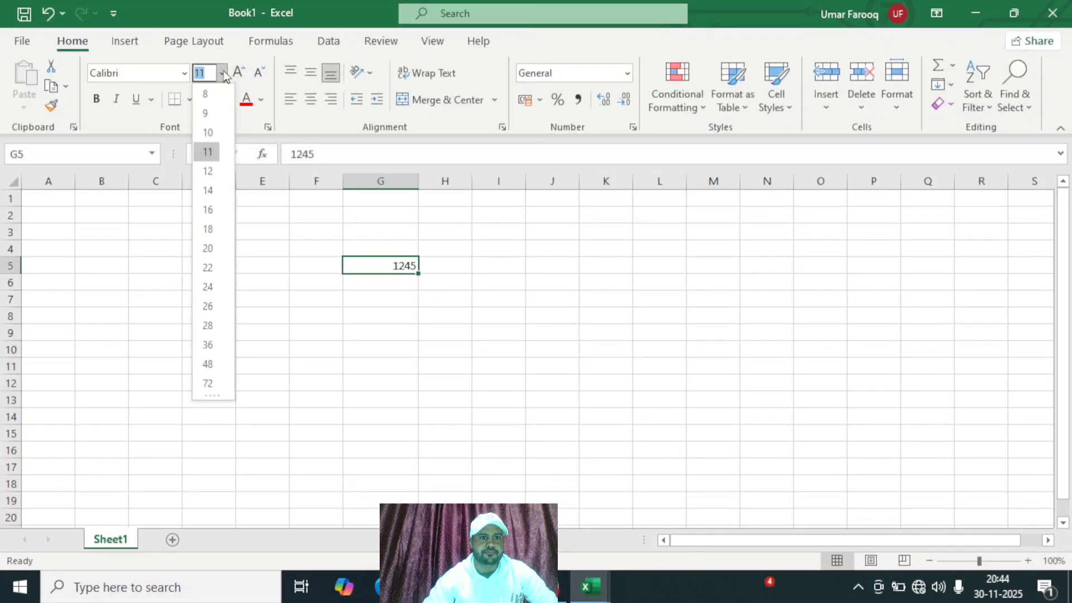
pyautogui.click(213, 267)
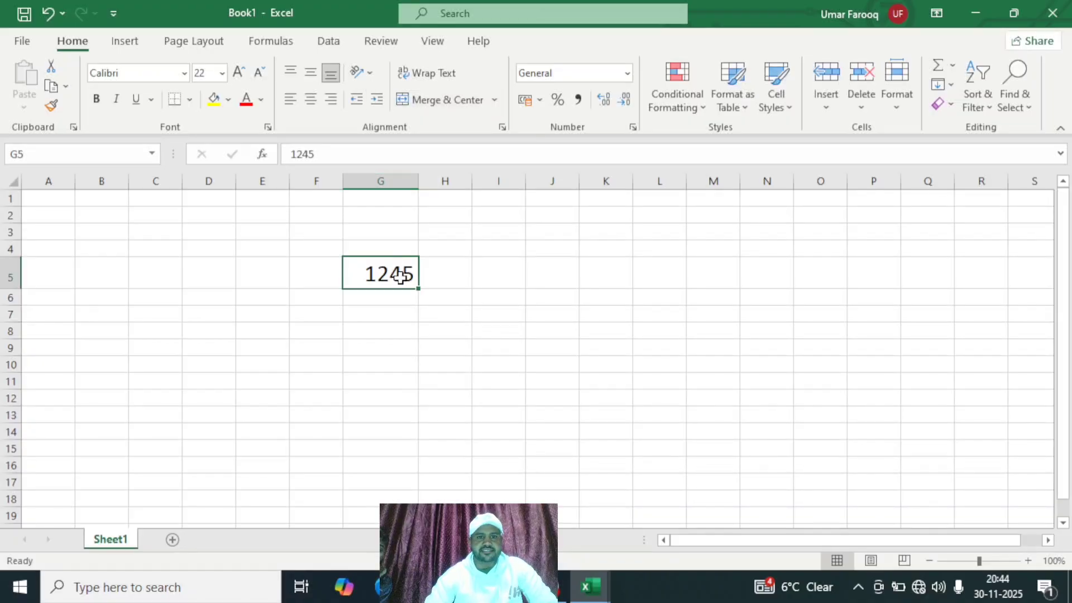
pyautogui.click(431, 319)
pyautogui.click(396, 276)
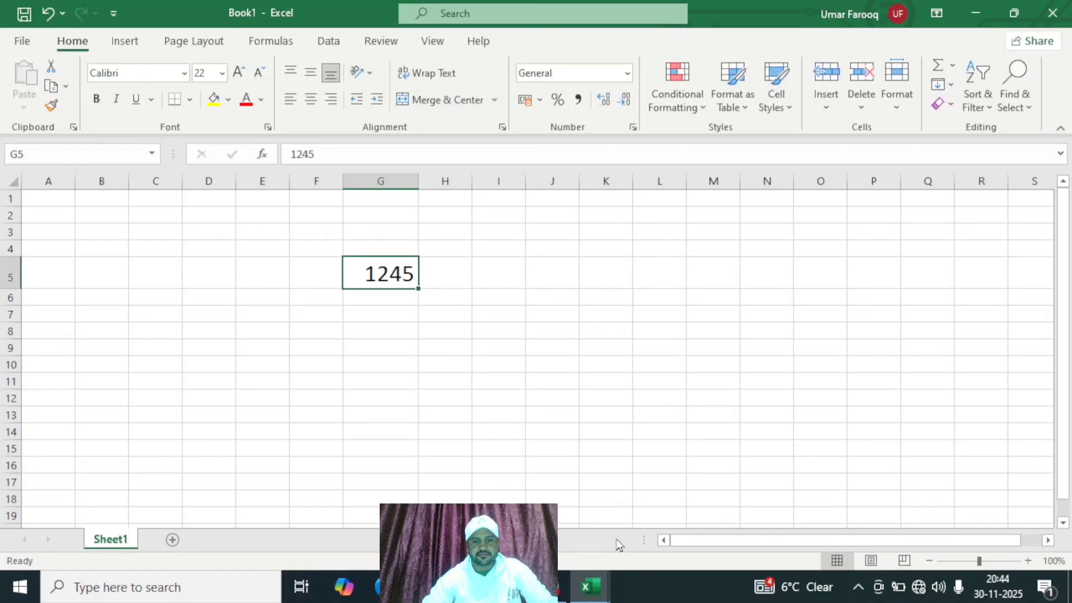
pyautogui.click(550, 586)
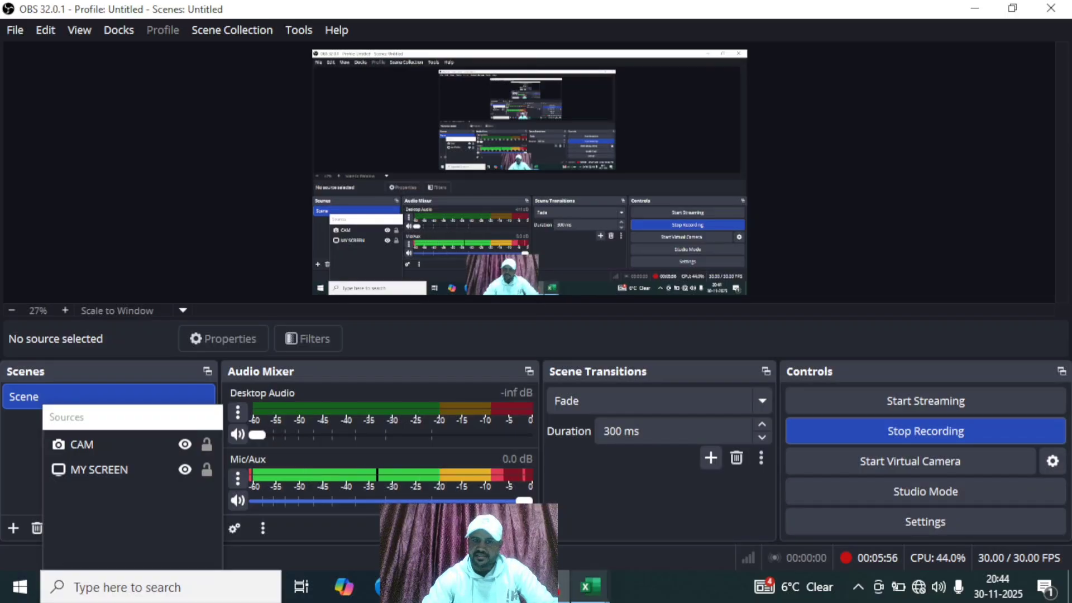
pyautogui.moveTo(619, 589)
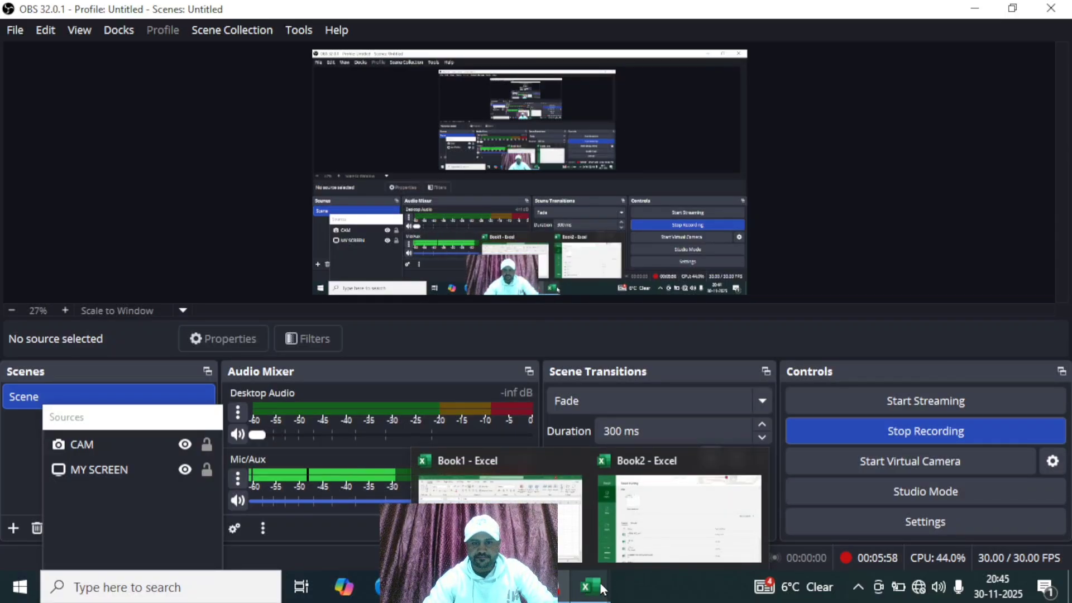
pyautogui.click(500, 491)
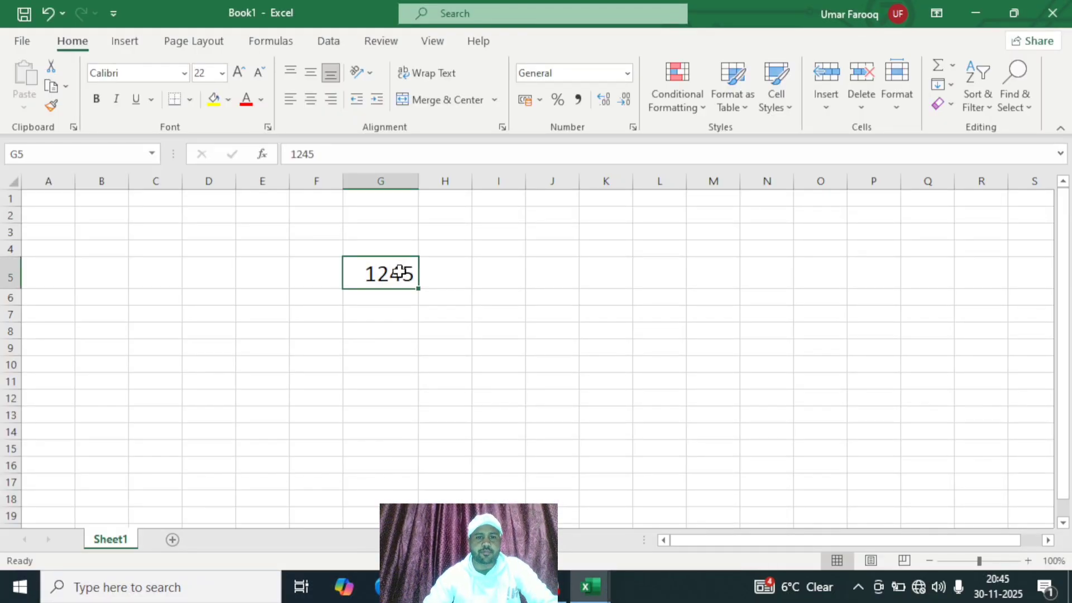
pyautogui.click(491, 401)
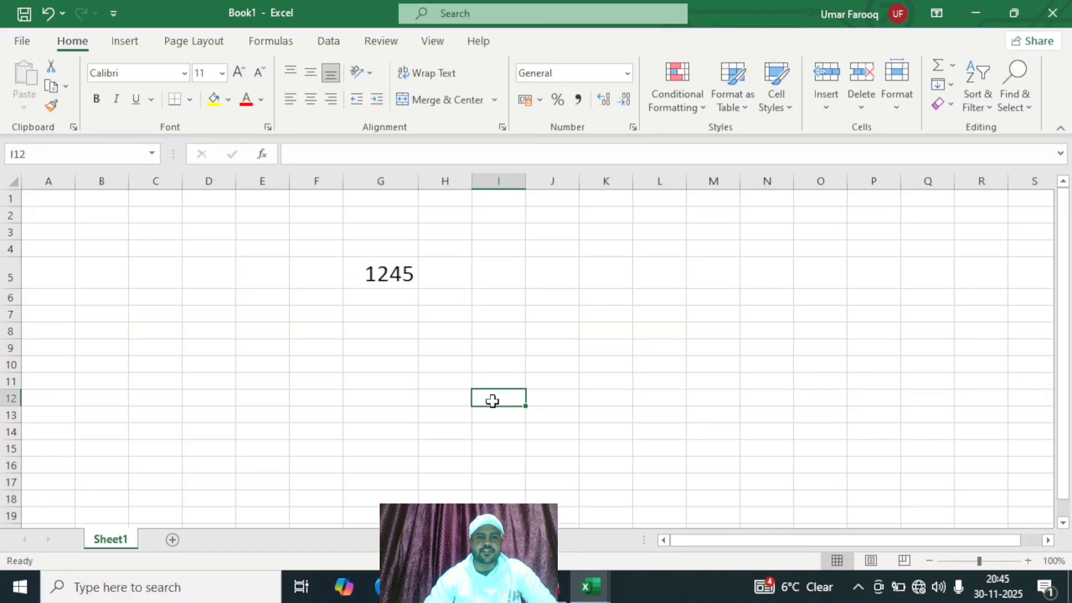
pyautogui.click(395, 288)
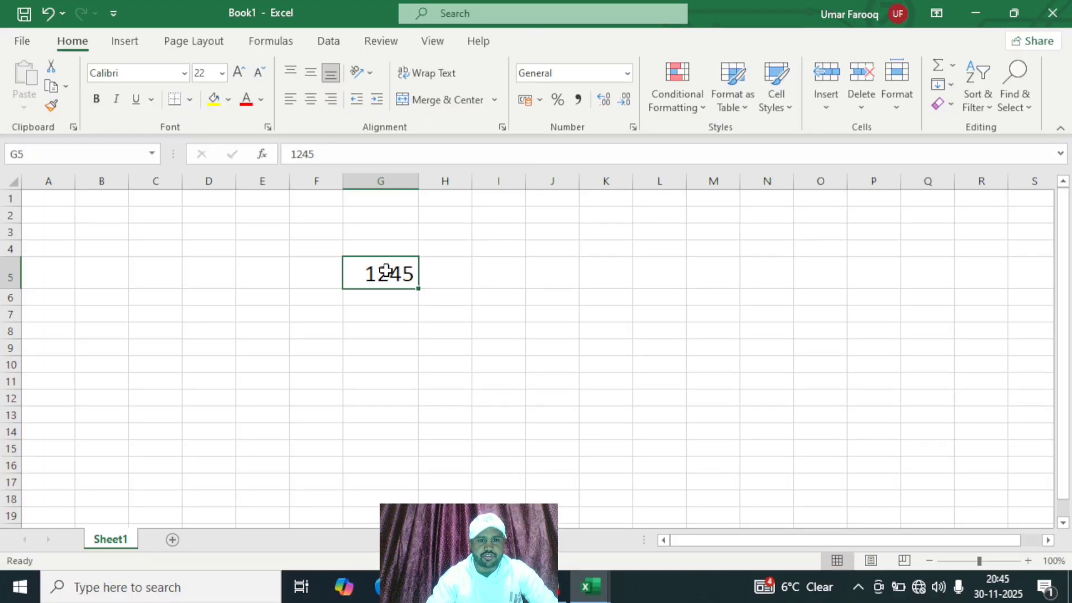
pyautogui.click(553, 286)
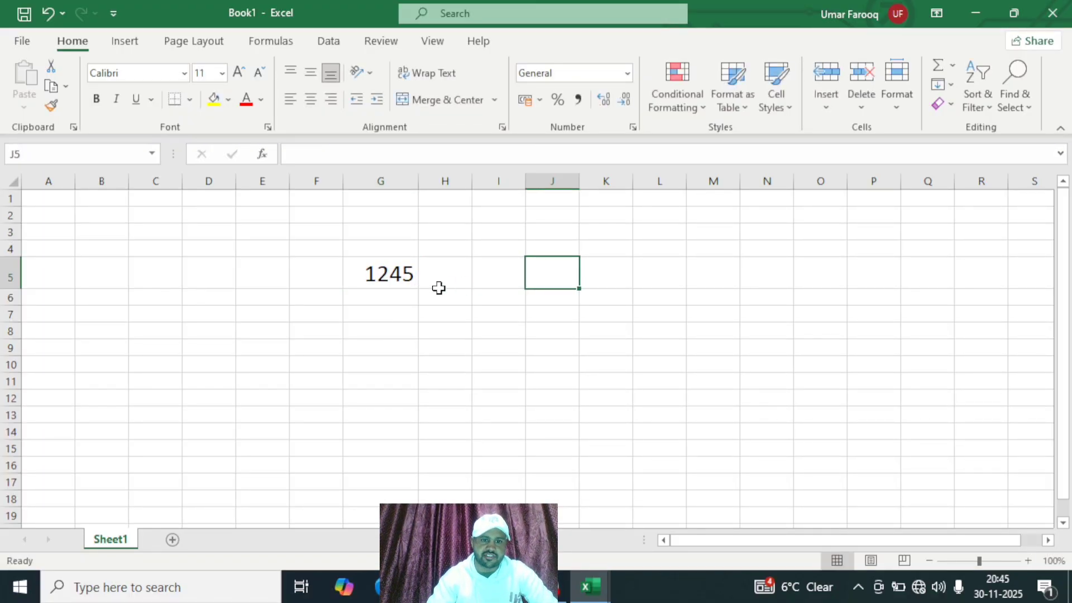
# Fill the number in G5 down through G12, and undo the fill.
pyautogui.click(395, 274)
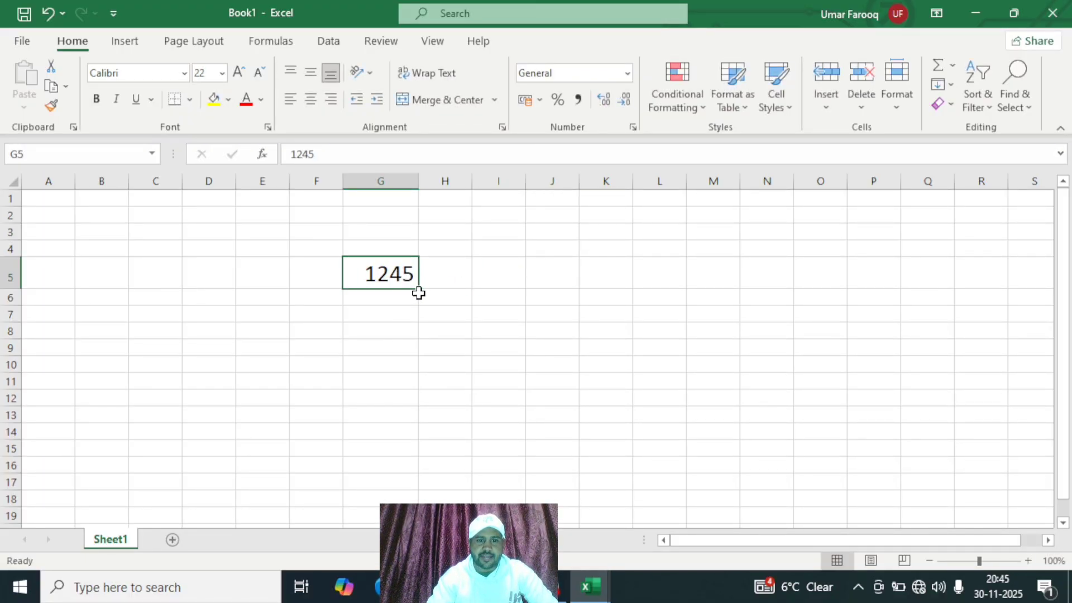
pyautogui.moveTo(420, 291); pyautogui.dragTo(419, 404)
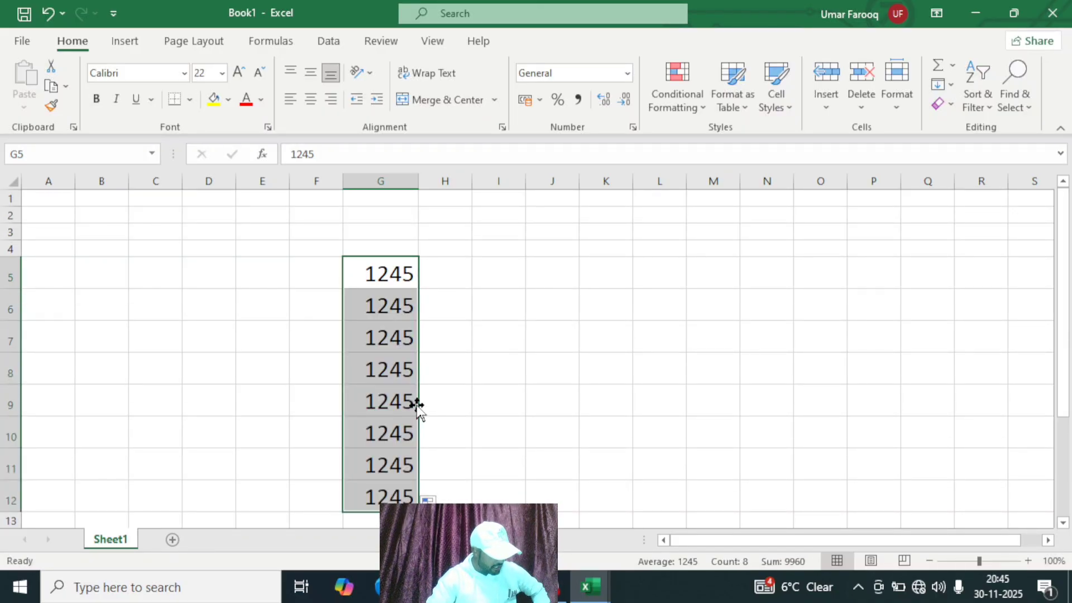
pyautogui.hotkey('ctrl', 'z')
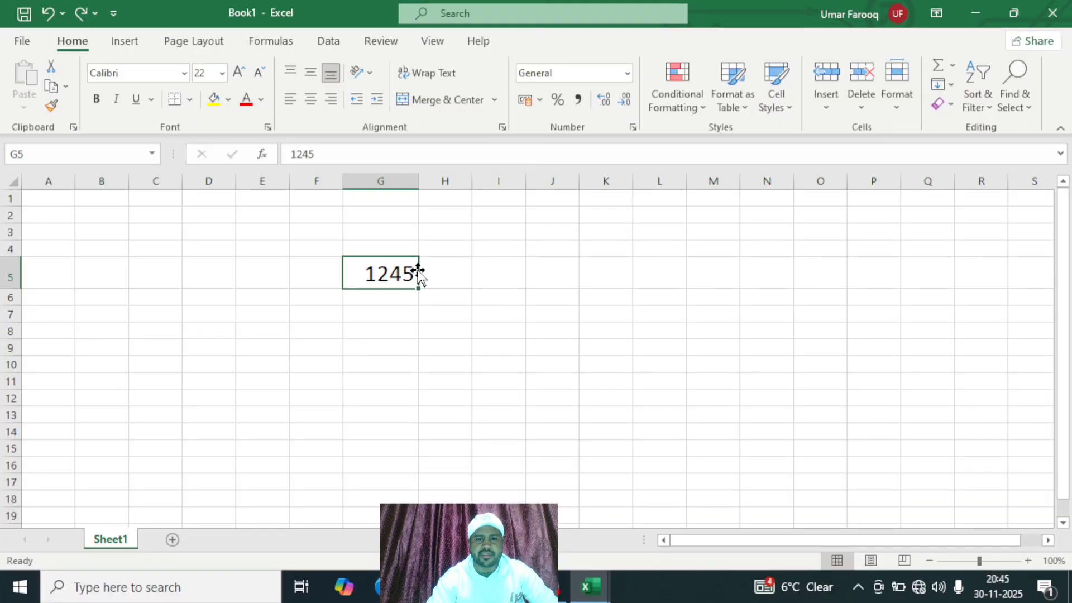
# Move the number from G5 to N5 and widen column N so the whole number fits.
pyautogui.moveTo(418, 272); pyautogui.dragTo(764, 295)
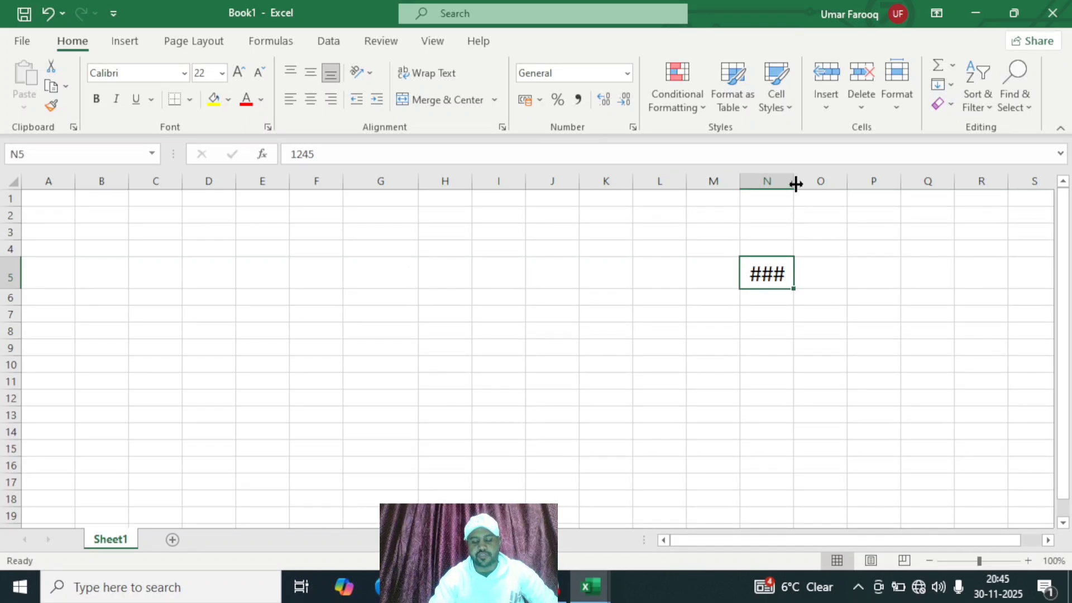
pyautogui.moveTo(796, 184); pyautogui.dragTo(819, 182)
pyautogui.click(860, 327)
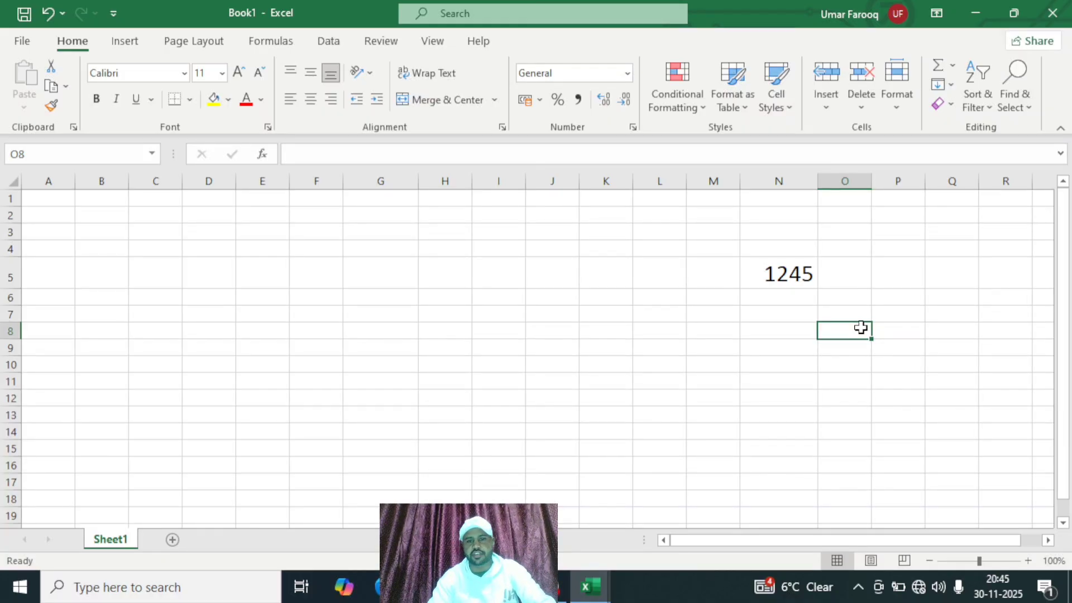
pyautogui.click(802, 267)
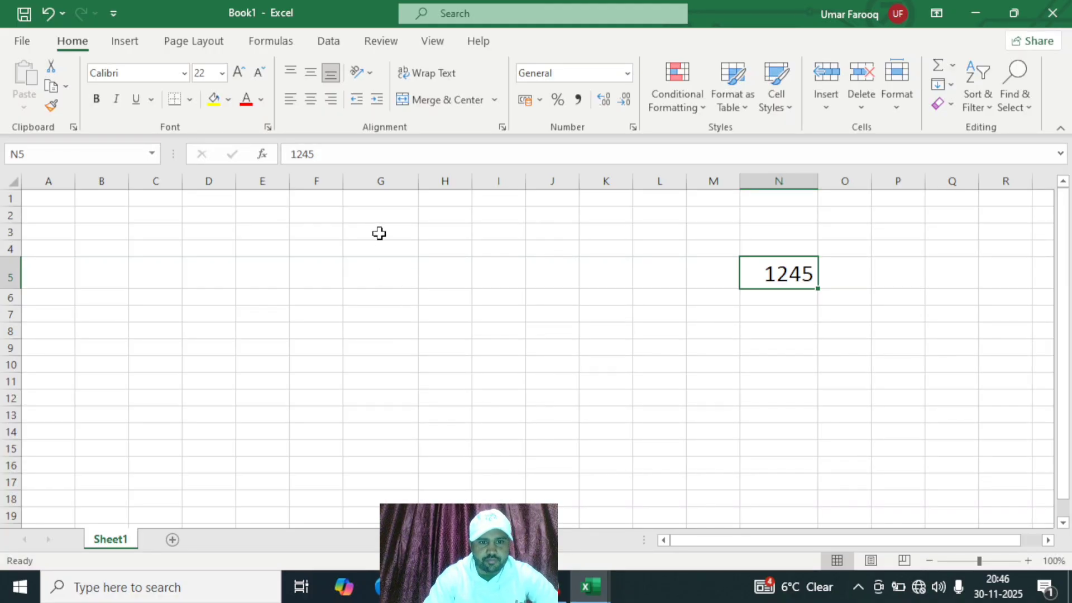
pyautogui.click(385, 278)
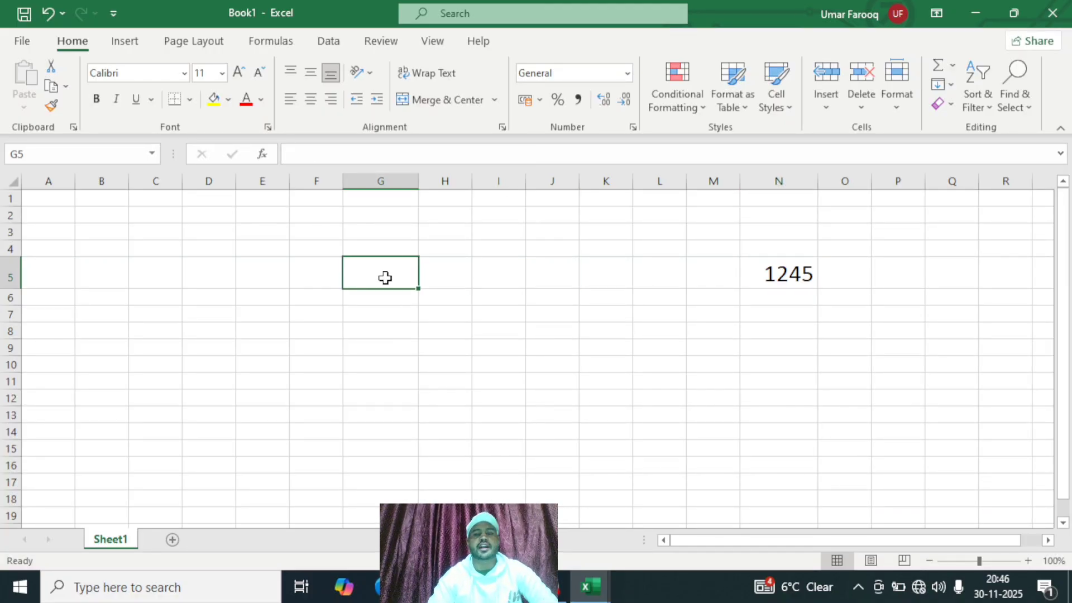
pyautogui.click(311, 271)
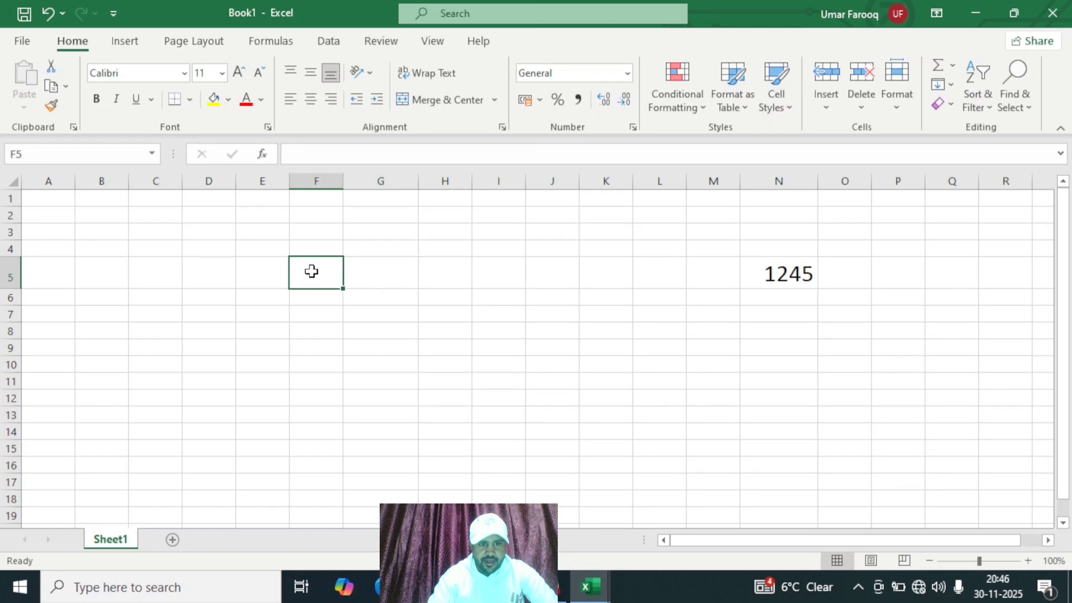
pyautogui.moveTo(312, 271); pyautogui.dragTo(500, 277)
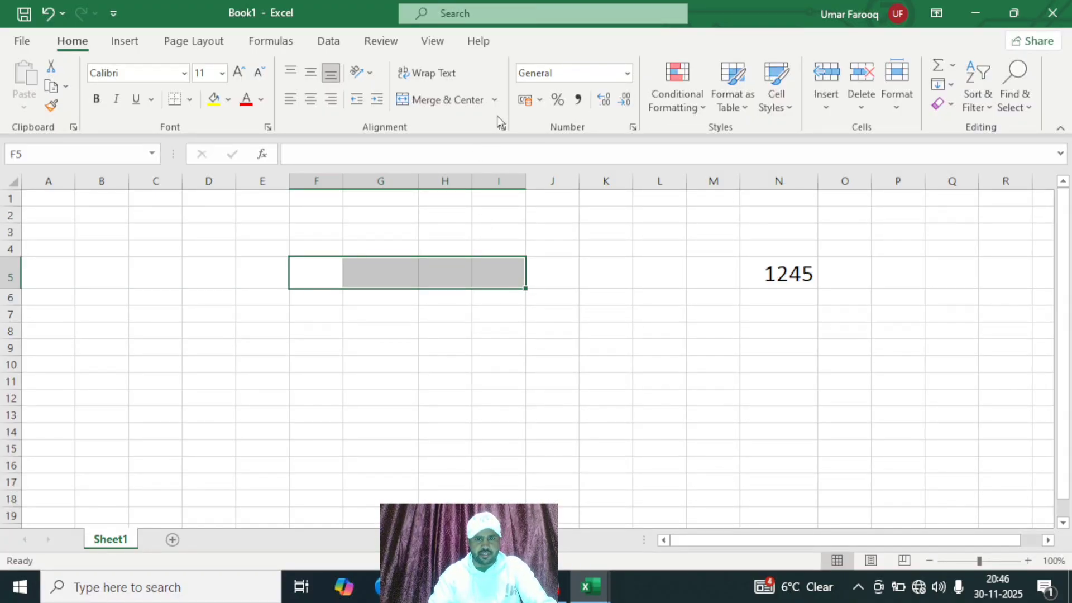
pyautogui.click(571, 303)
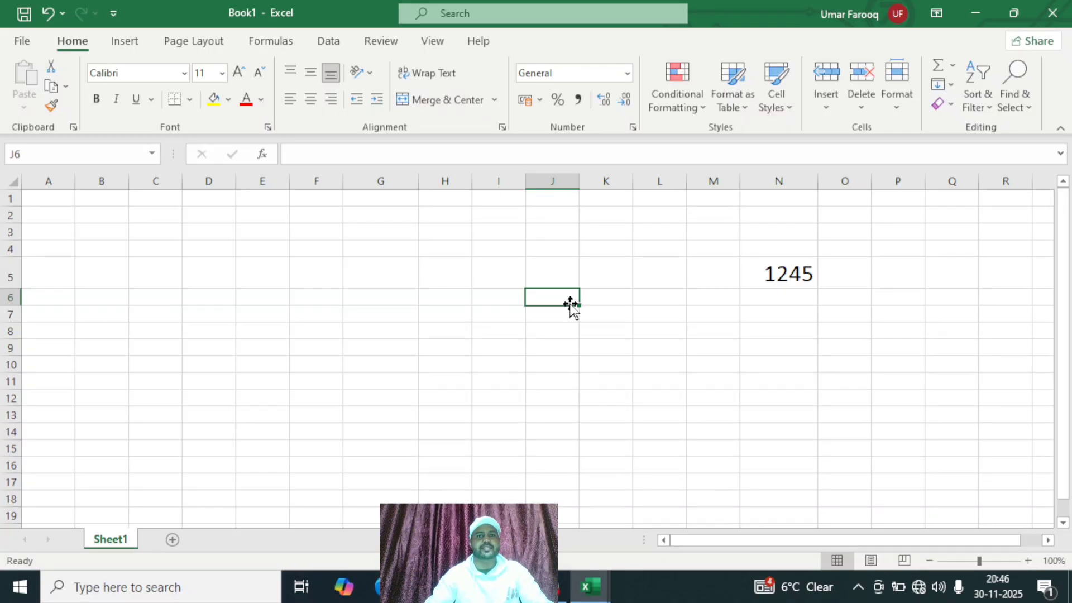
pyautogui.click(458, 387)
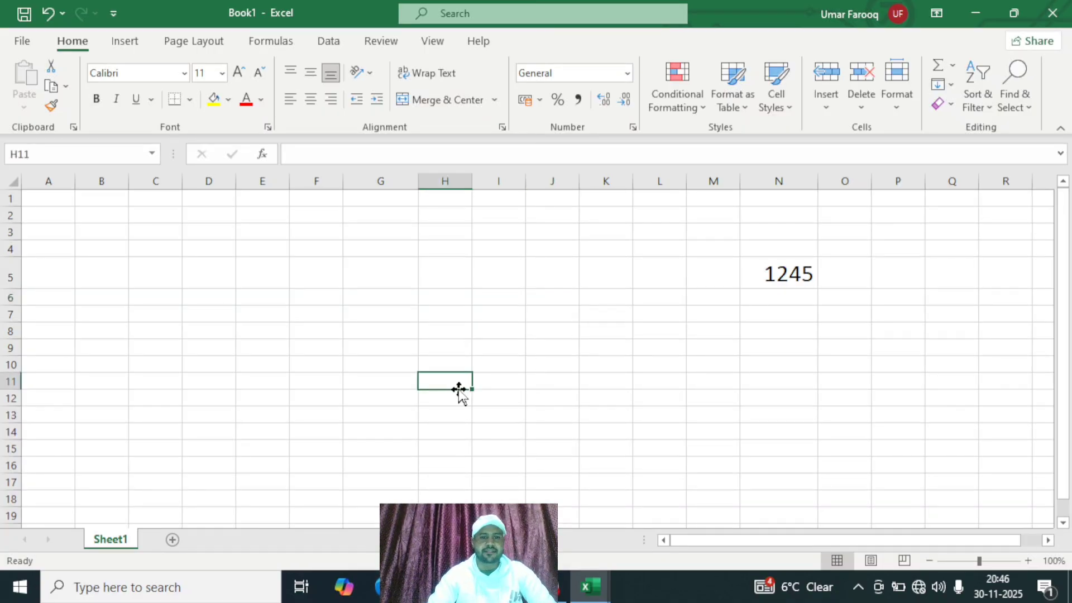
pyautogui.click(388, 270)
pyautogui.moveTo(388, 270); pyautogui.dragTo(585, 270)
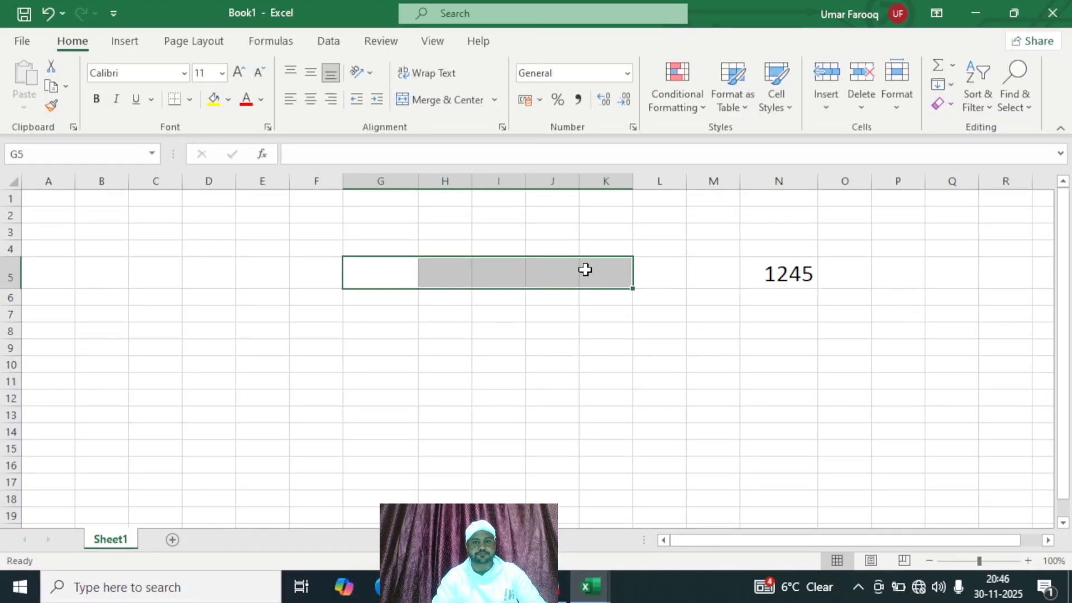
pyautogui.click(448, 415)
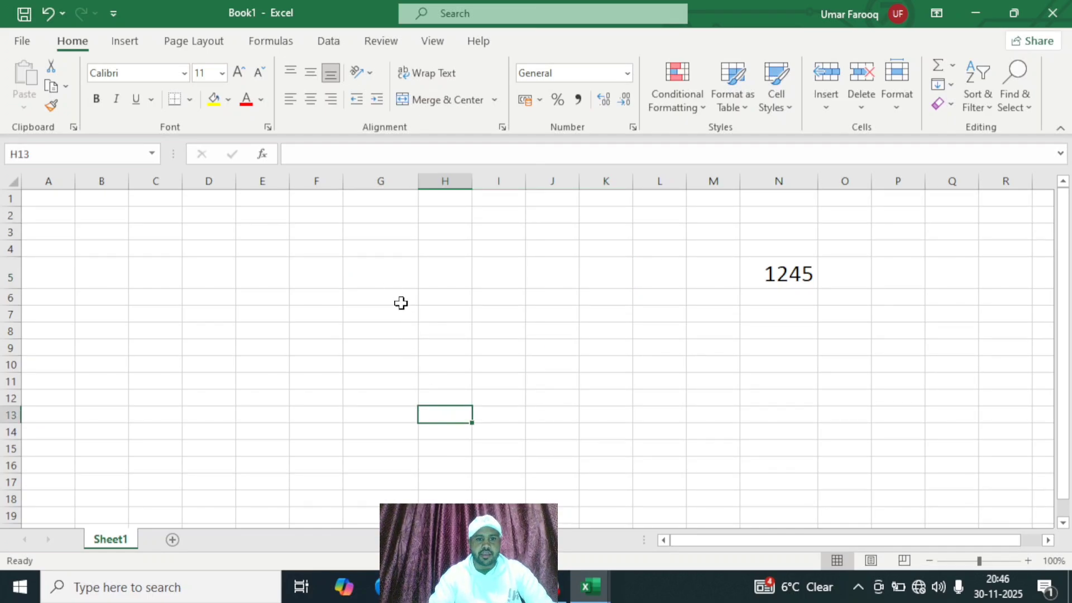
# Merge and center the empty cells G5 through K5.
pyautogui.click(383, 272)
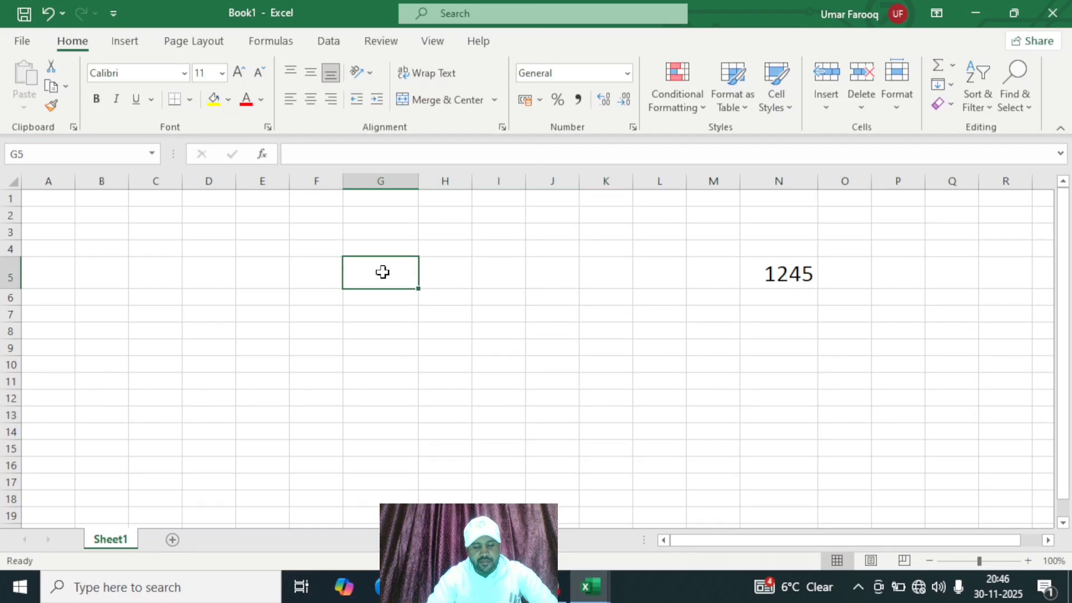
pyautogui.moveTo(383, 272); pyautogui.dragTo(601, 271)
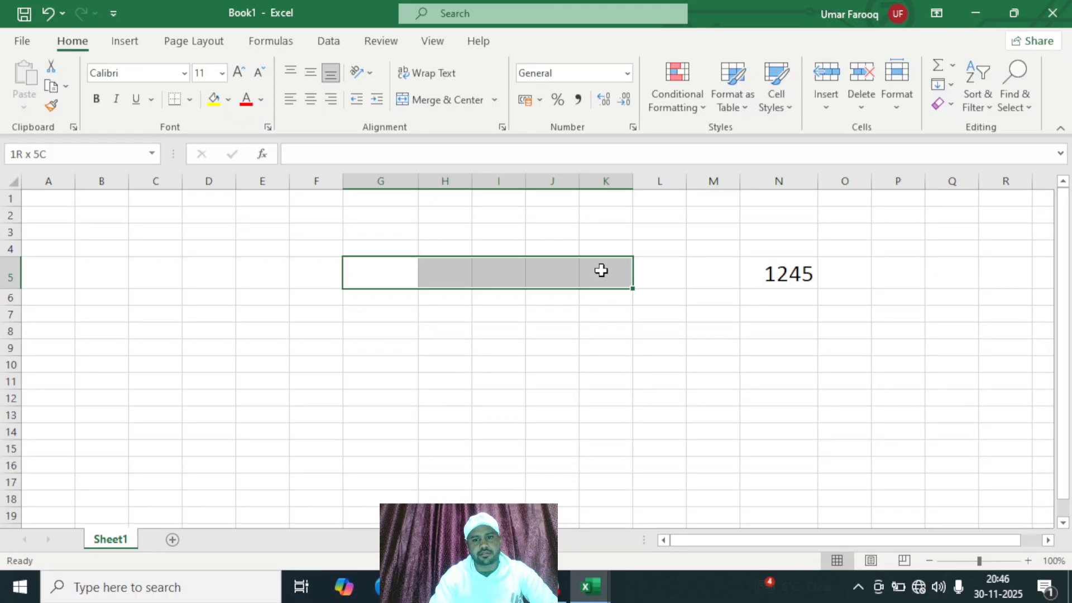
pyautogui.moveTo(601, 270); pyautogui.dragTo(599, 269)
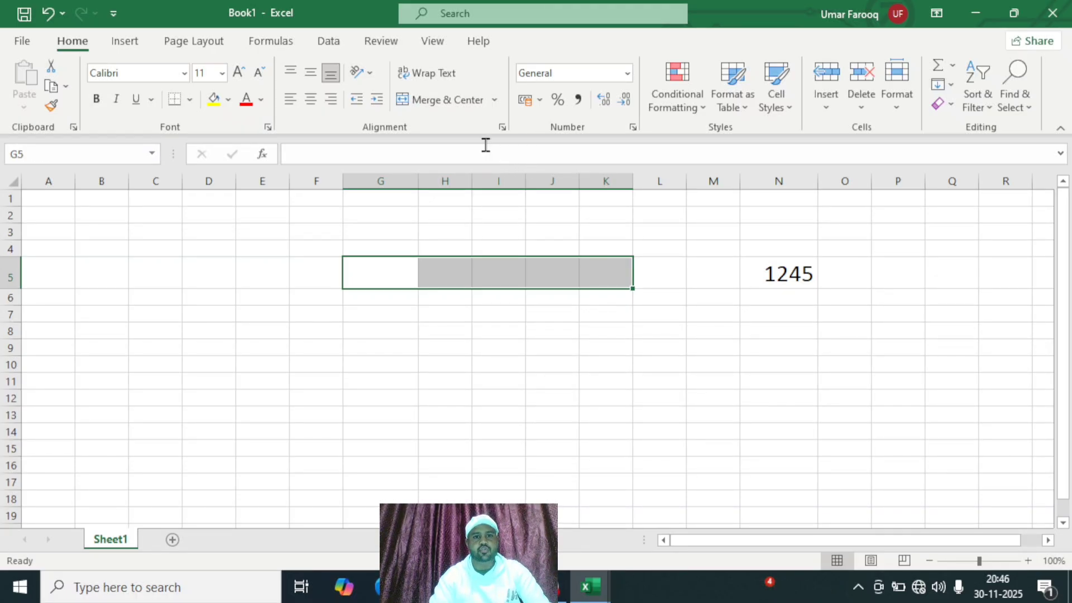
pyautogui.click(471, 107)
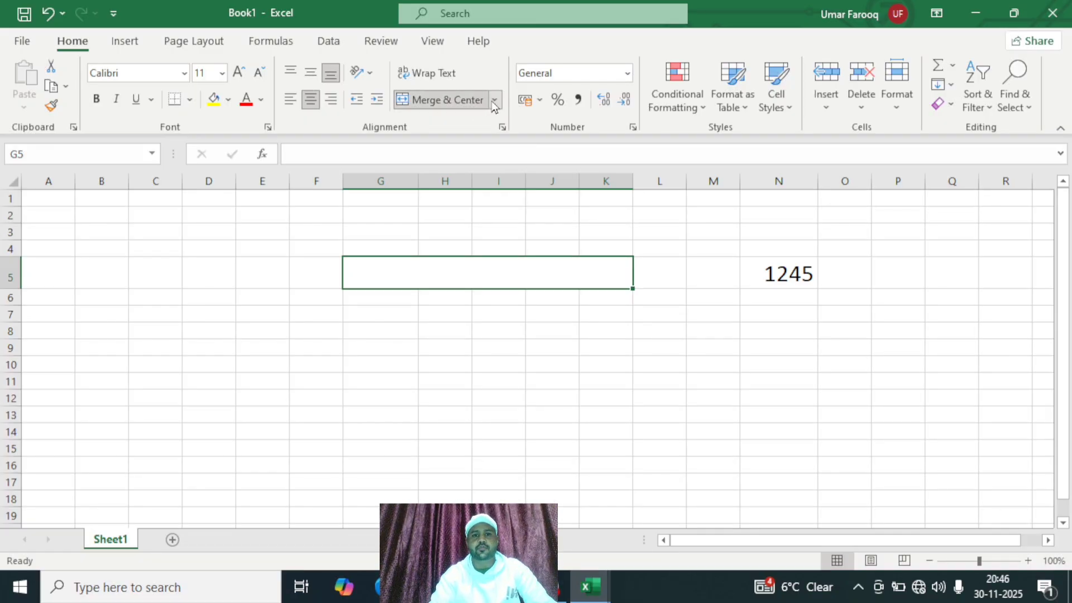
pyautogui.click(494, 102)
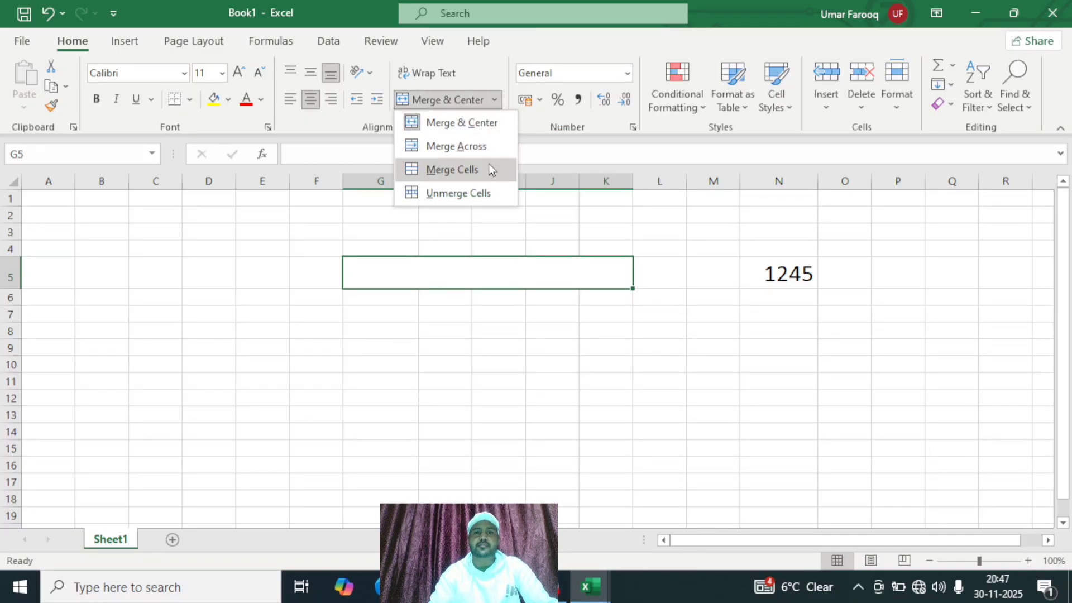
pyautogui.click(470, 124)
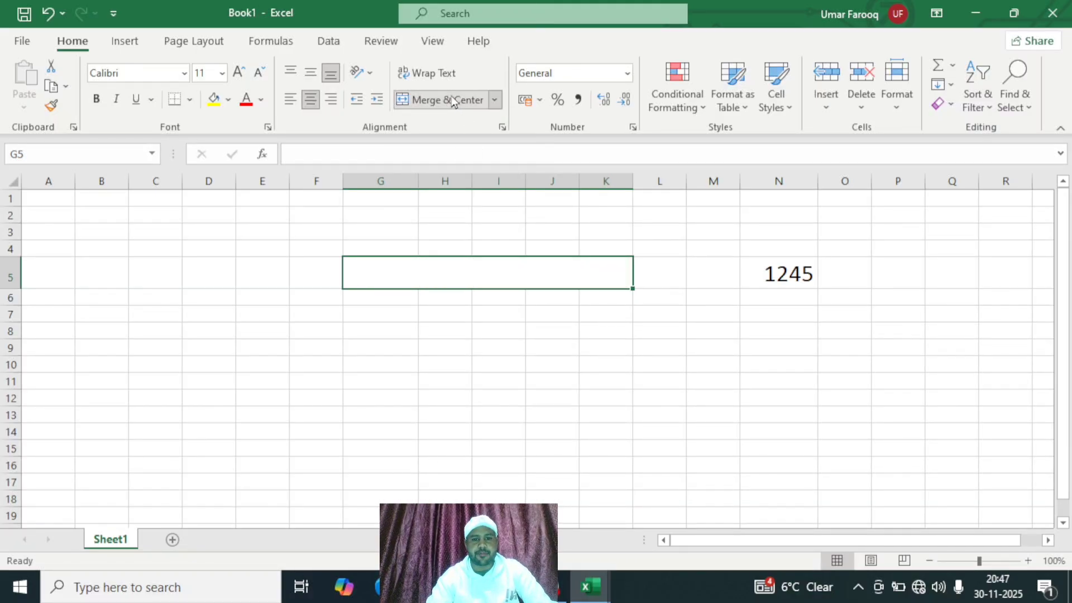
# Enter the title WARSI SMART HUB in the merged cell G5:K5.
pyautogui.click(506, 349)
pyautogui.click(483, 273)
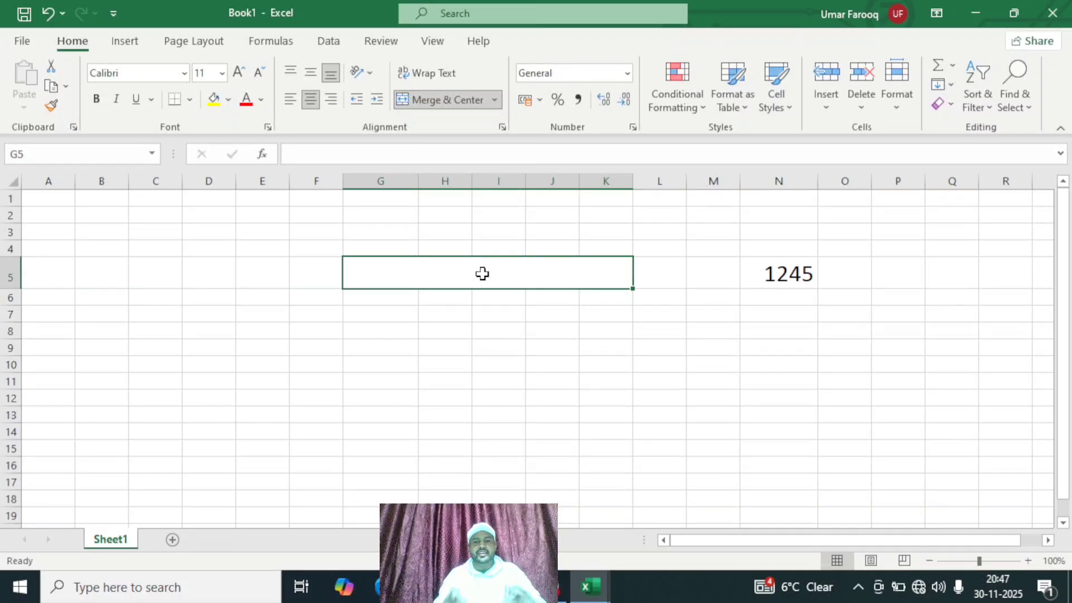
pyautogui.write('WARSI')
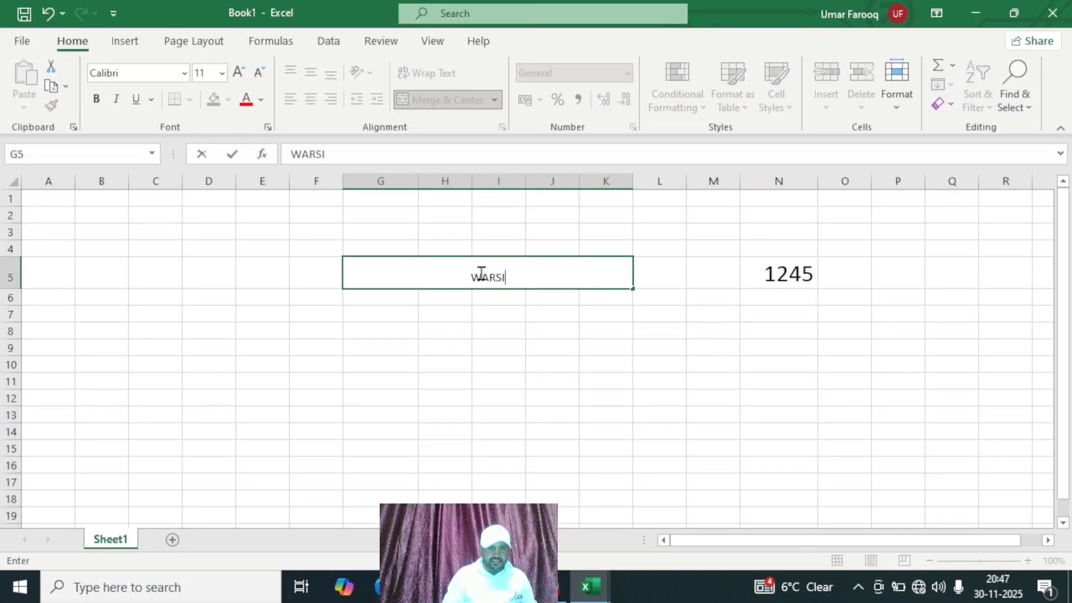
pyautogui.write(' SMART HUB')
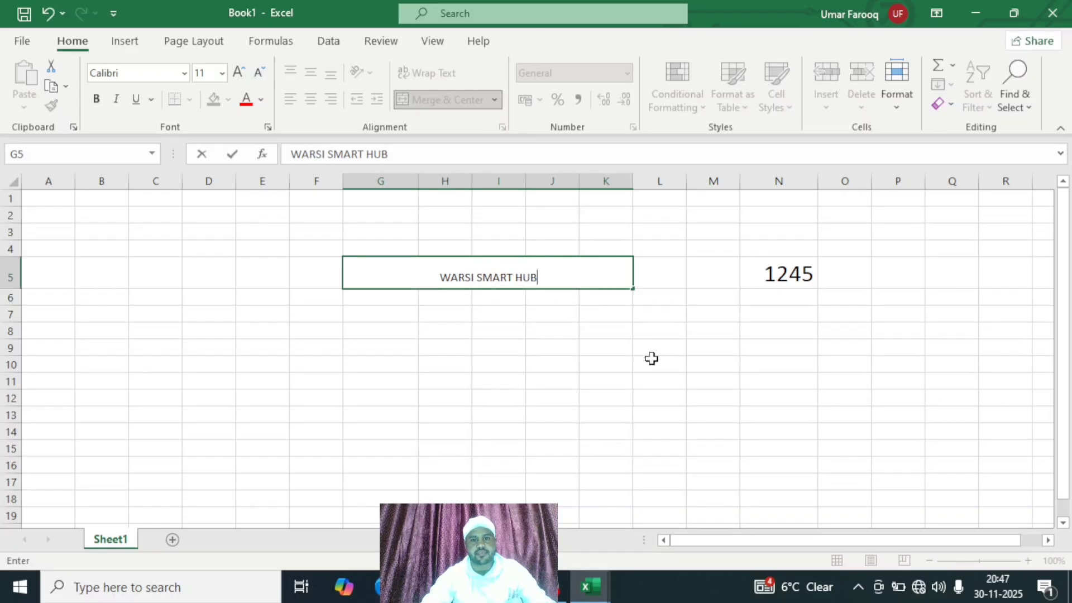
pyautogui.click(678, 384)
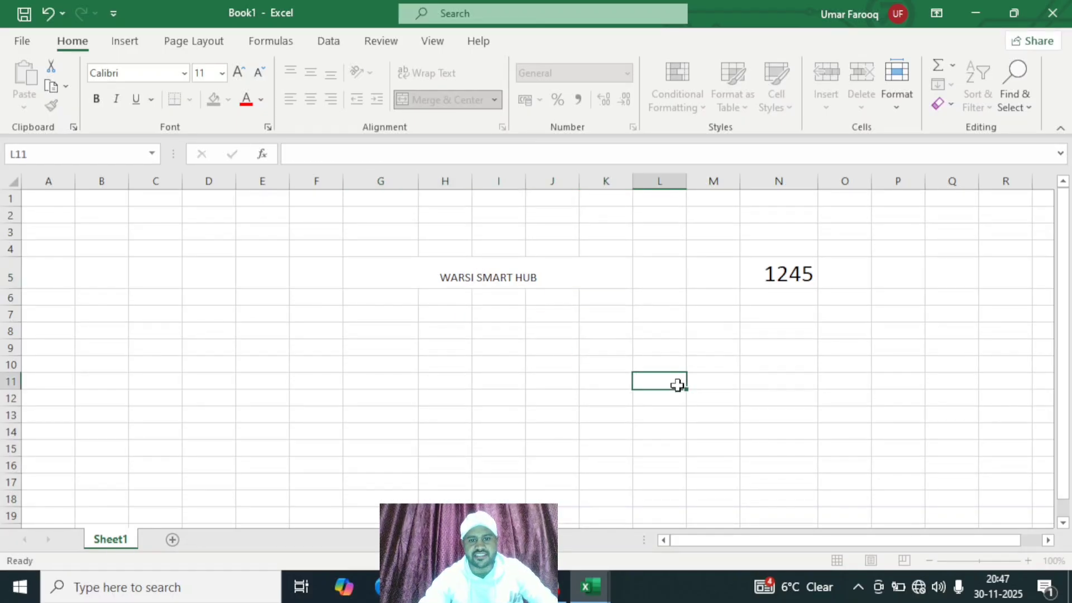
# Increase the font size of the WARSI SMART HUB title to 22.
pyautogui.click(553, 279)
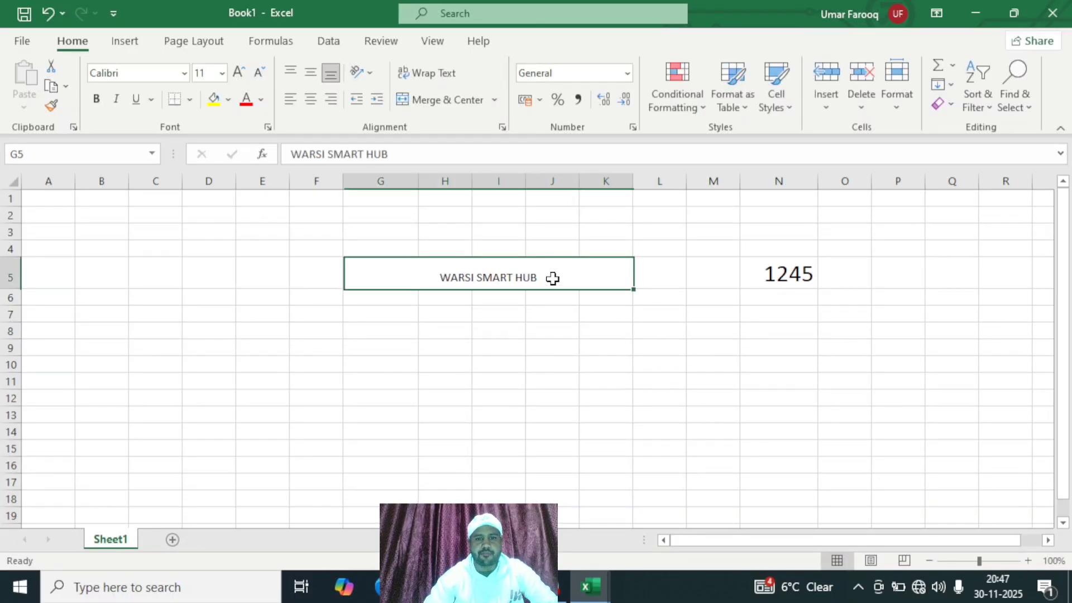
pyautogui.click(239, 76)
pyautogui.click(240, 77)
pyautogui.click(240, 76)
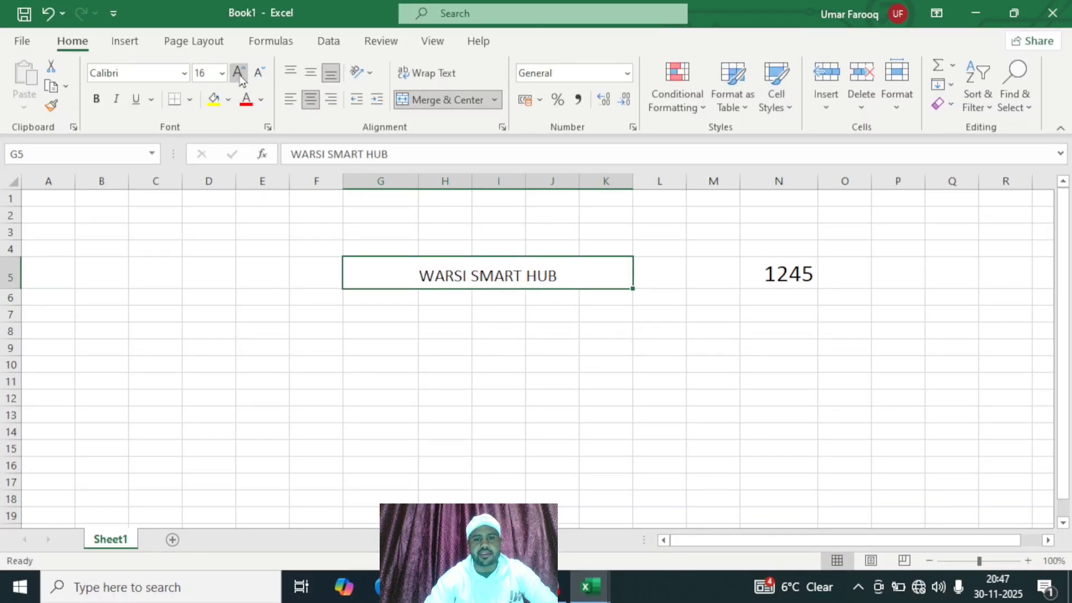
pyautogui.click(239, 77)
pyautogui.click(240, 78)
pyautogui.click(240, 77)
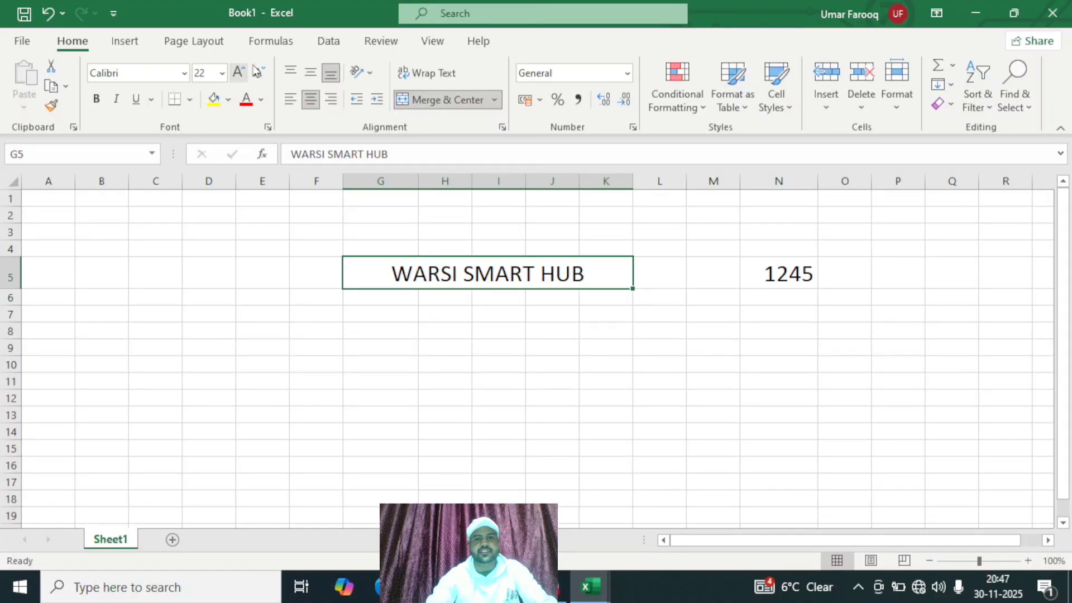
pyautogui.click(665, 335)
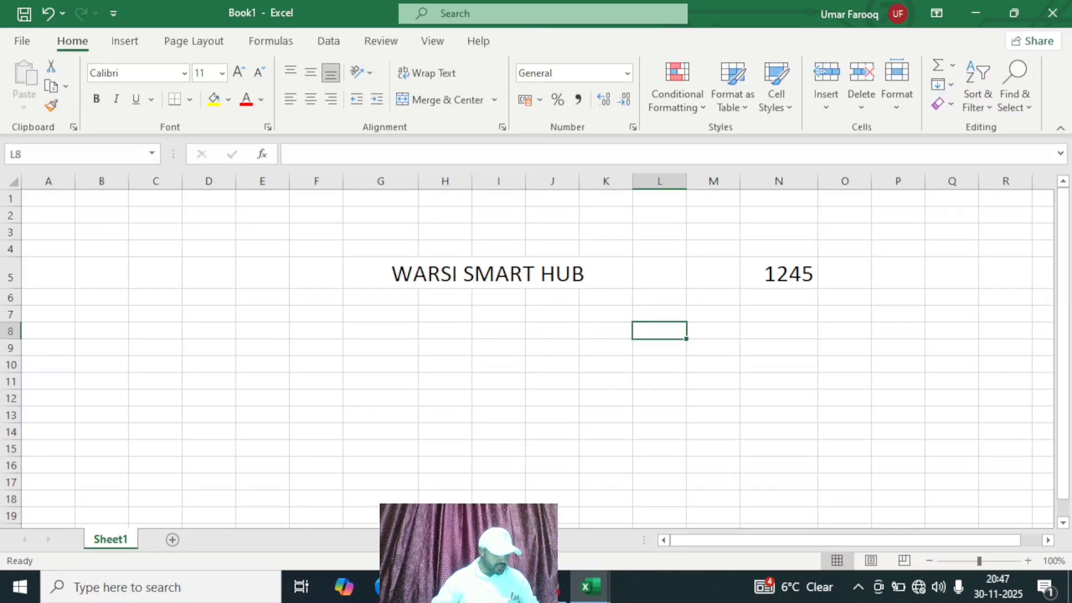
# Delete the contents of the whole sheet, and undo all changes back to a blank, unmerged sheet with default column widths.
pyautogui.hotkey('ctrl', 'a')
pyautogui.press('Delete')
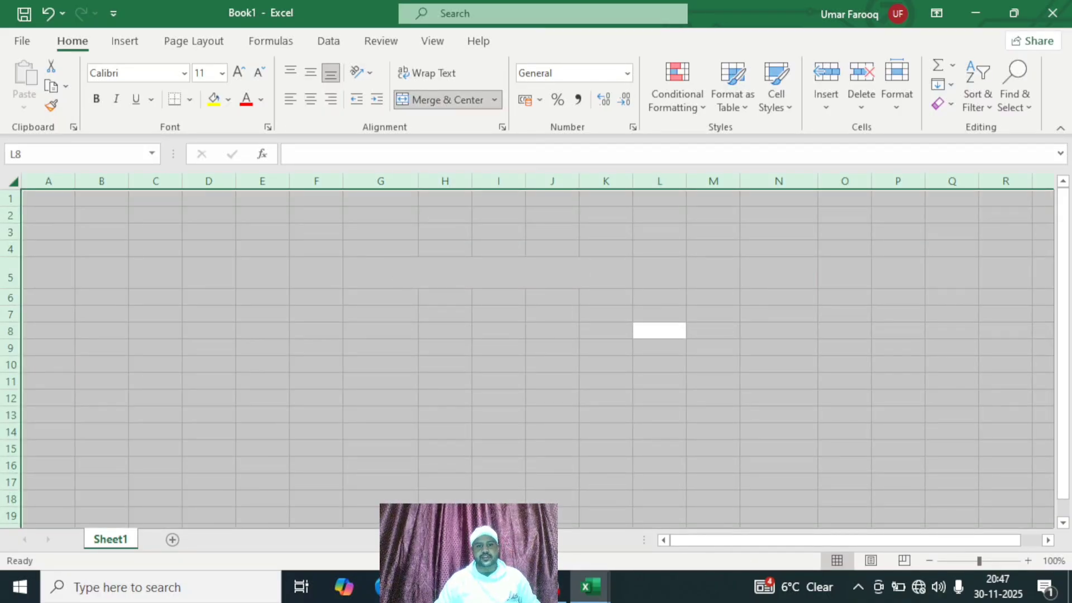
pyautogui.hotkey('ctrl', 'z')
pyautogui.hotkey('ctrl', 'z')
pyautogui.hotkey('ctrl', 'z')
pyautogui.hotkey('ctrl', 'z')
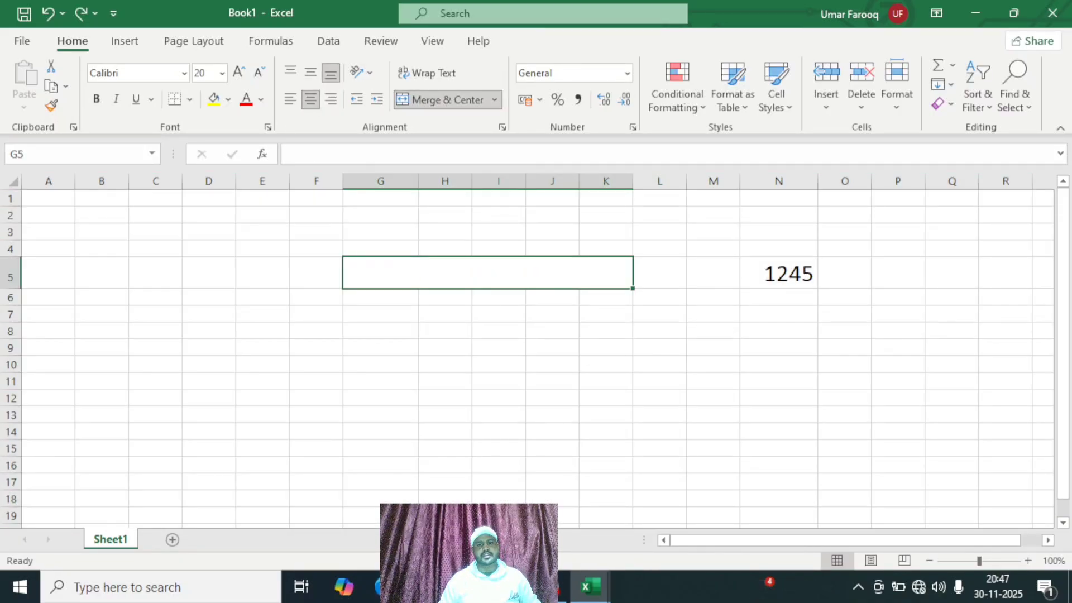
pyautogui.hotkey('ctrl', 'z')
pyautogui.hotkey('ctrl', 'z')
pyautogui.hotkey('ctrl', 'z')
pyautogui.click(643, 457)
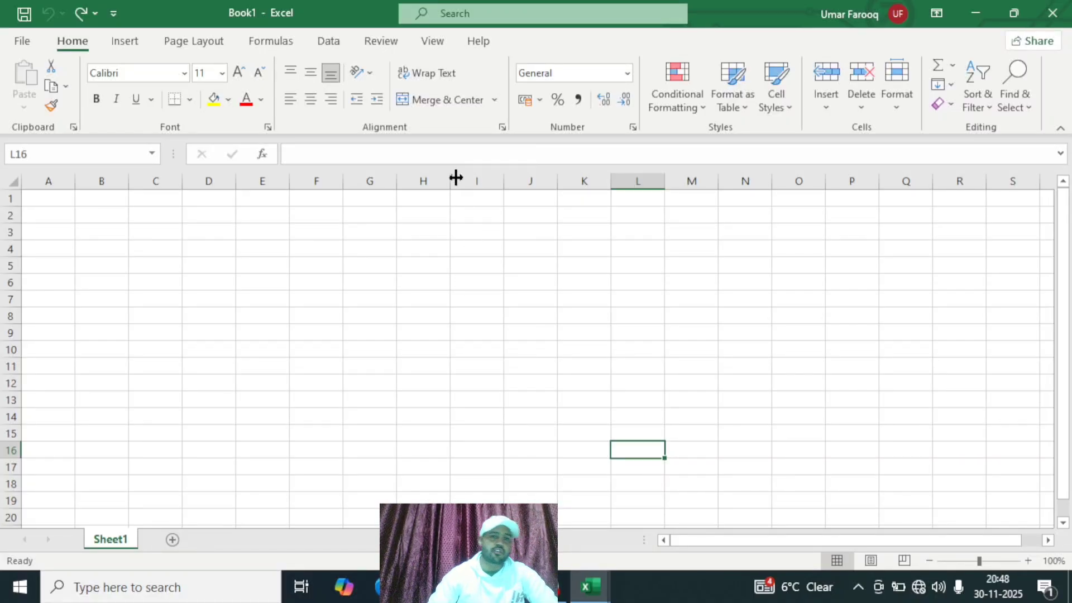
# Widen column H and enter the numbers 7, 2, 9 and 4 in cells H6 through H9.
pyautogui.moveTo(453, 181); pyautogui.dragTo(481, 184)
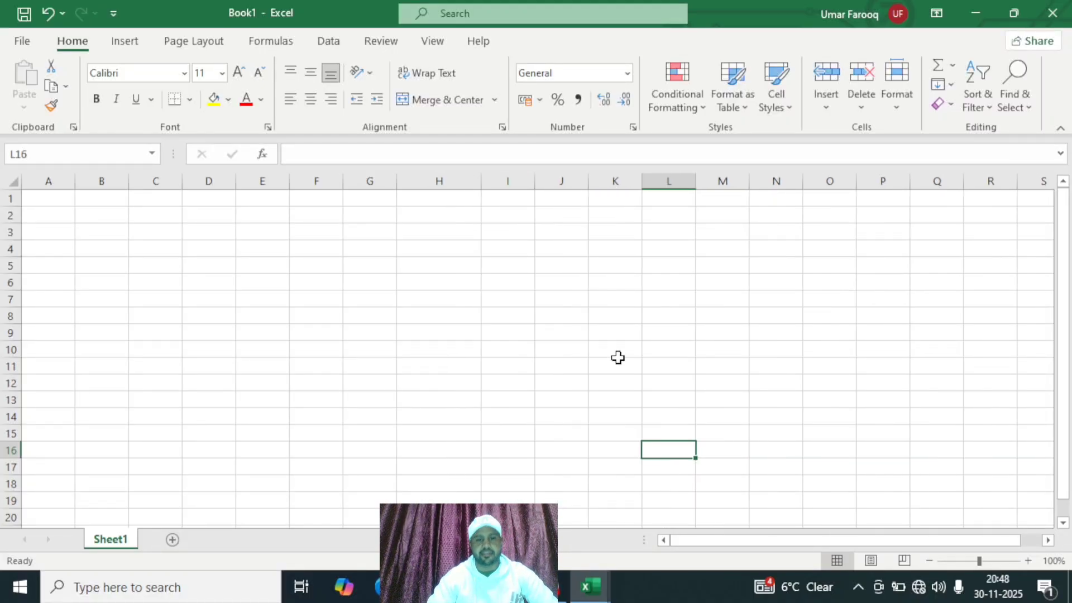
pyautogui.click(618, 357)
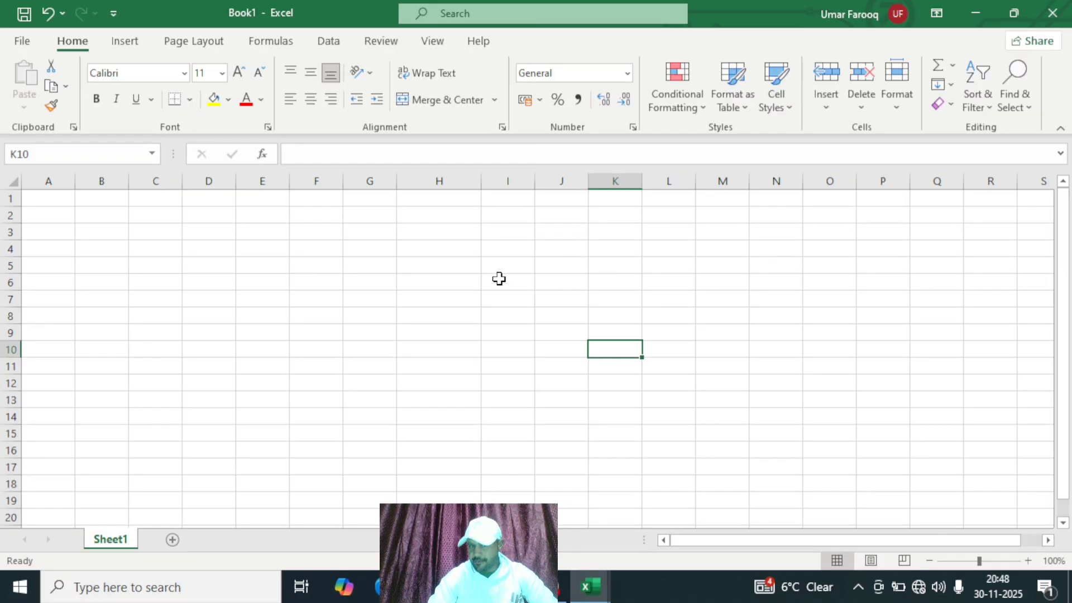
pyautogui.click(454, 286)
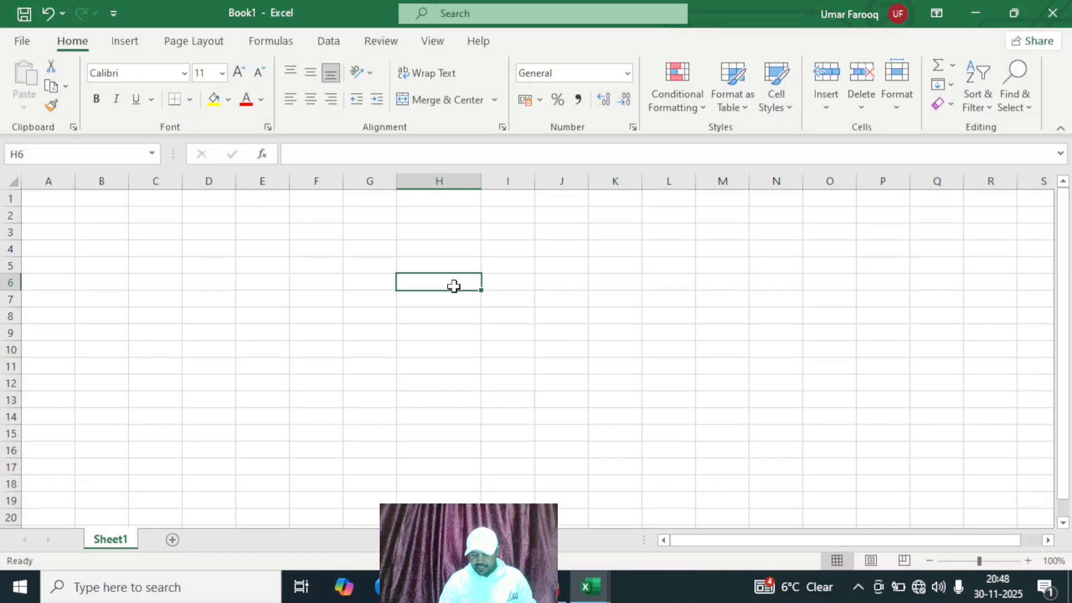
pyautogui.write('7')
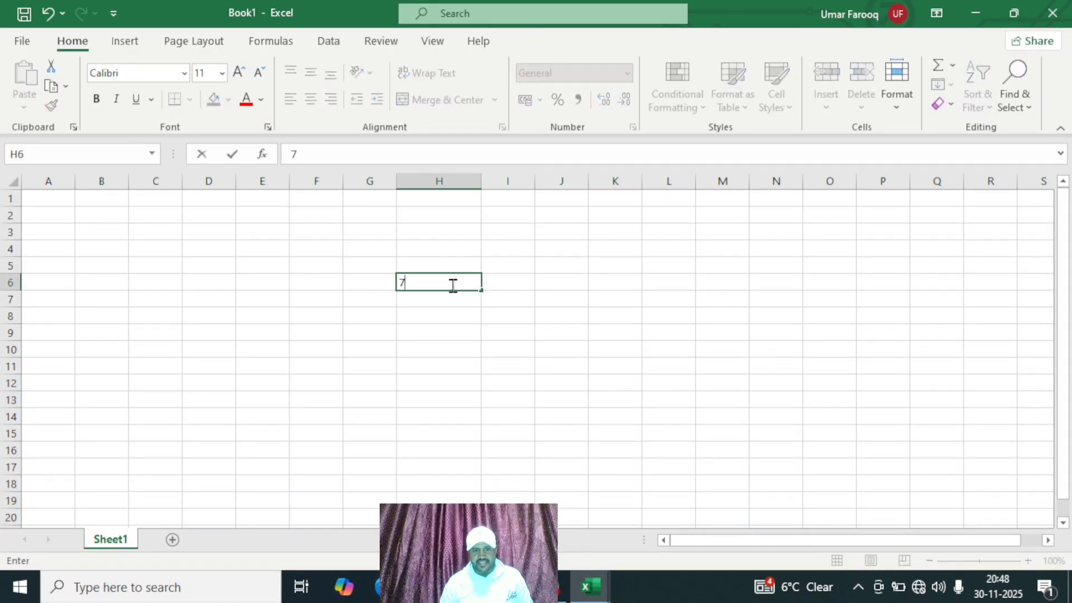
pyautogui.press('Return')
pyautogui.write('2')
pyautogui.press('Return')
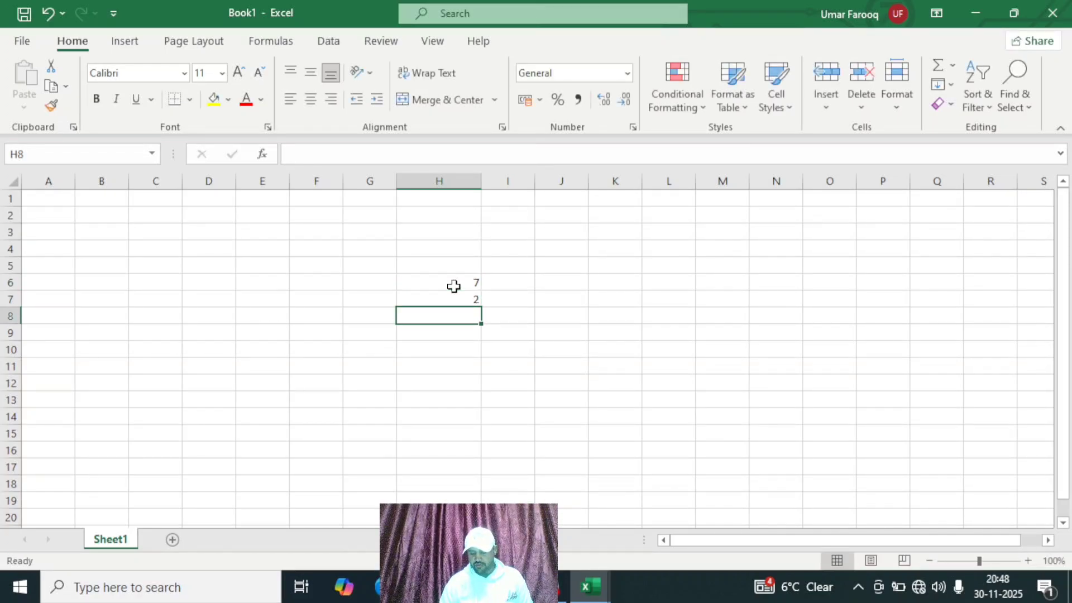
pyautogui.write('9')
pyautogui.press('Return')
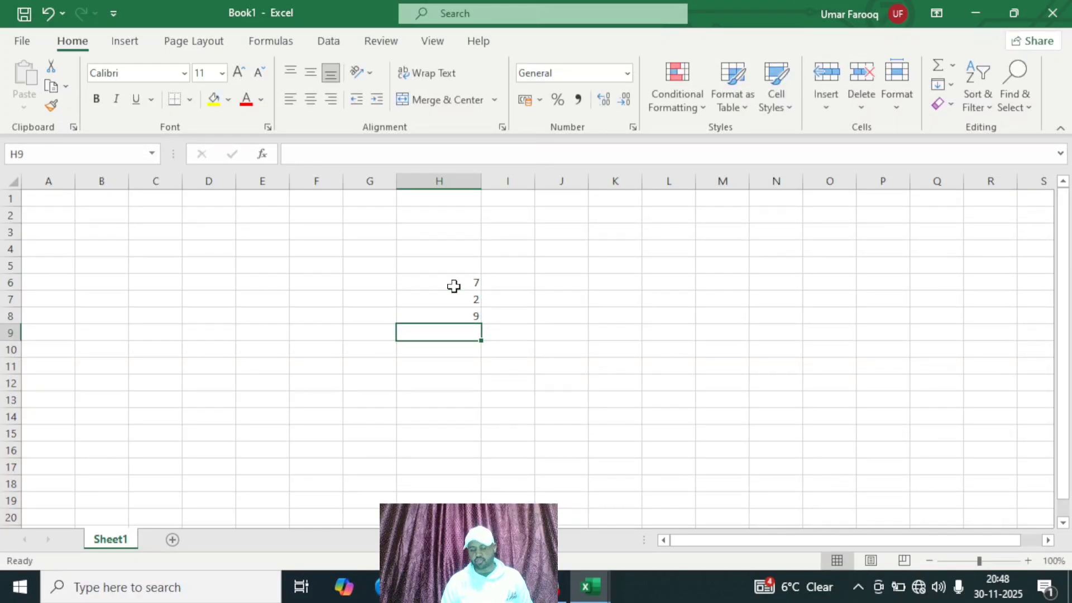
pyautogui.write('4')
pyautogui.press('Return')
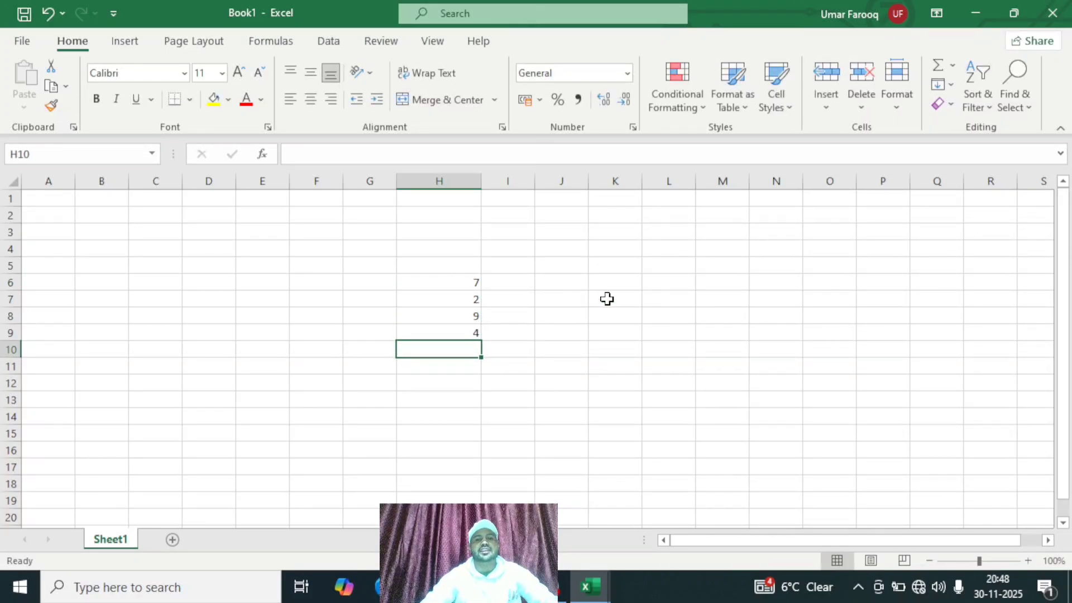
pyautogui.click(654, 370)
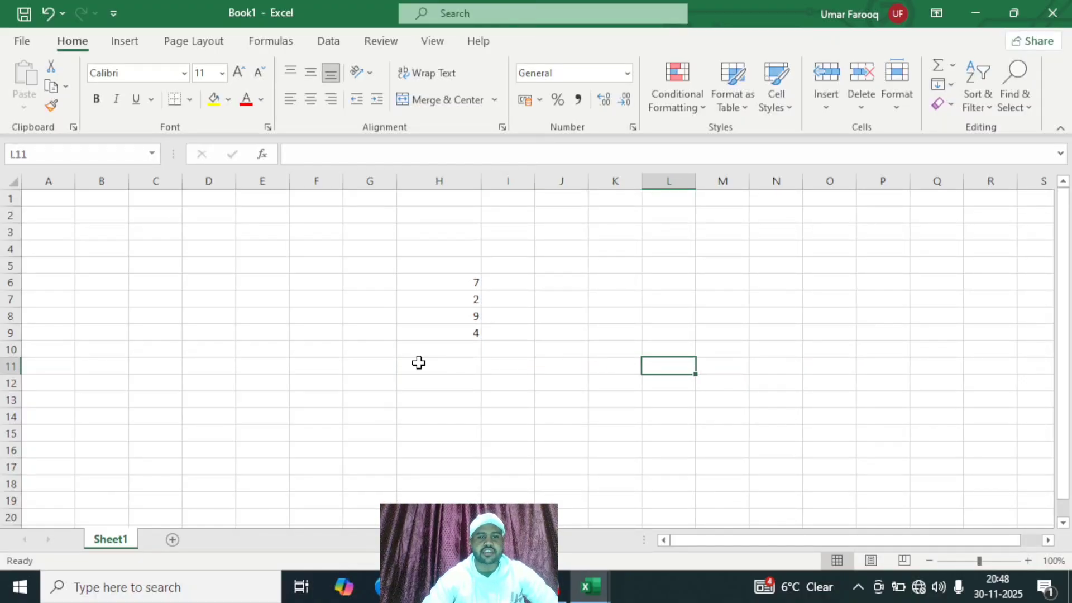
# Enter the label TOTAL in G10, beside the empty cell below the numbers.
pyautogui.click(443, 349)
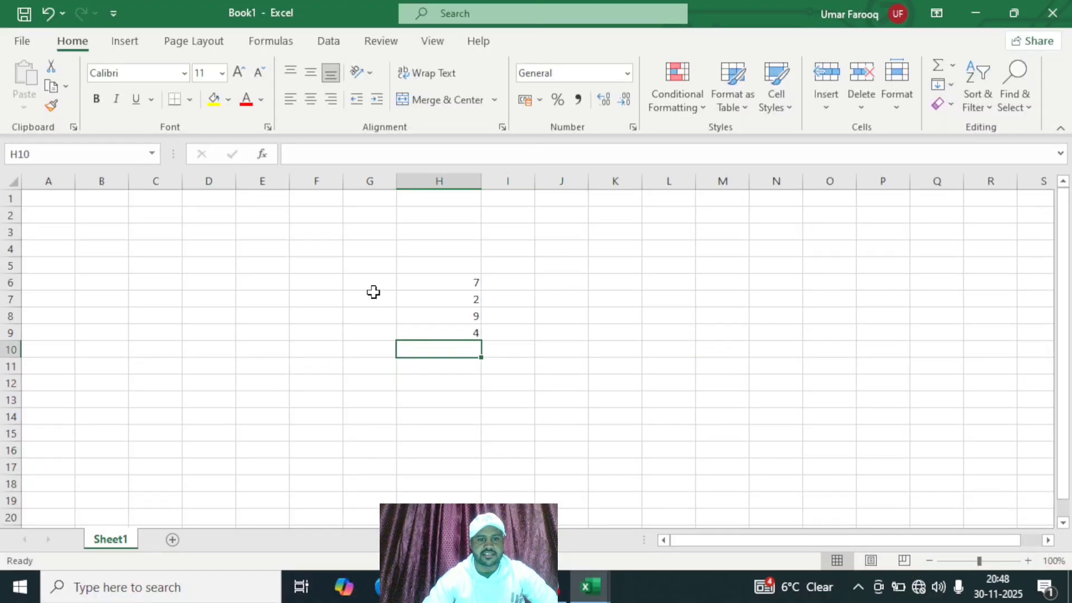
pyautogui.click(366, 348)
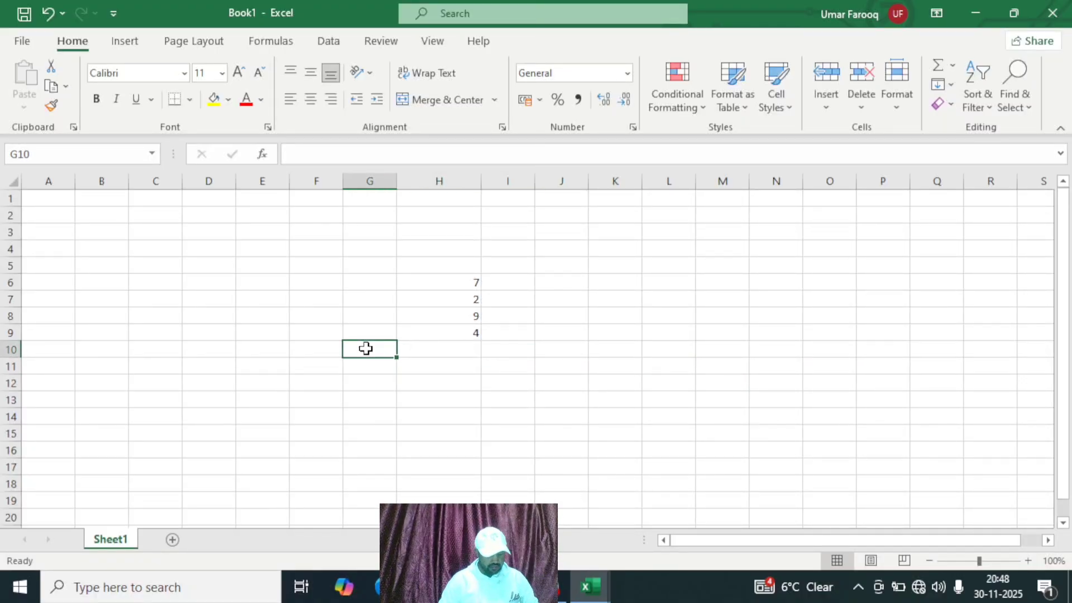
pyautogui.write('TOTAL')
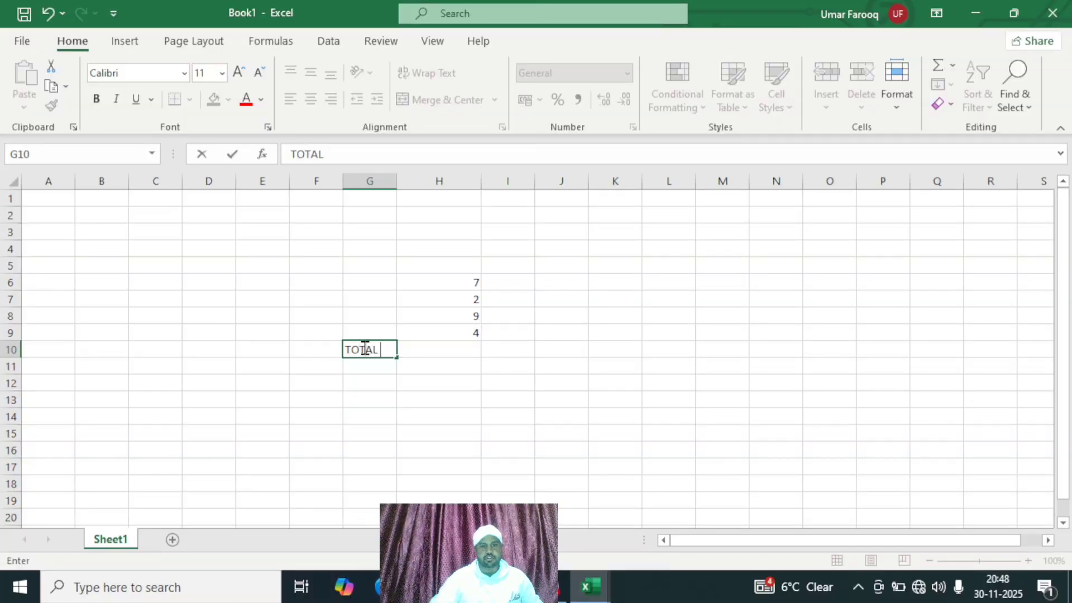
pyautogui.click(708, 363)
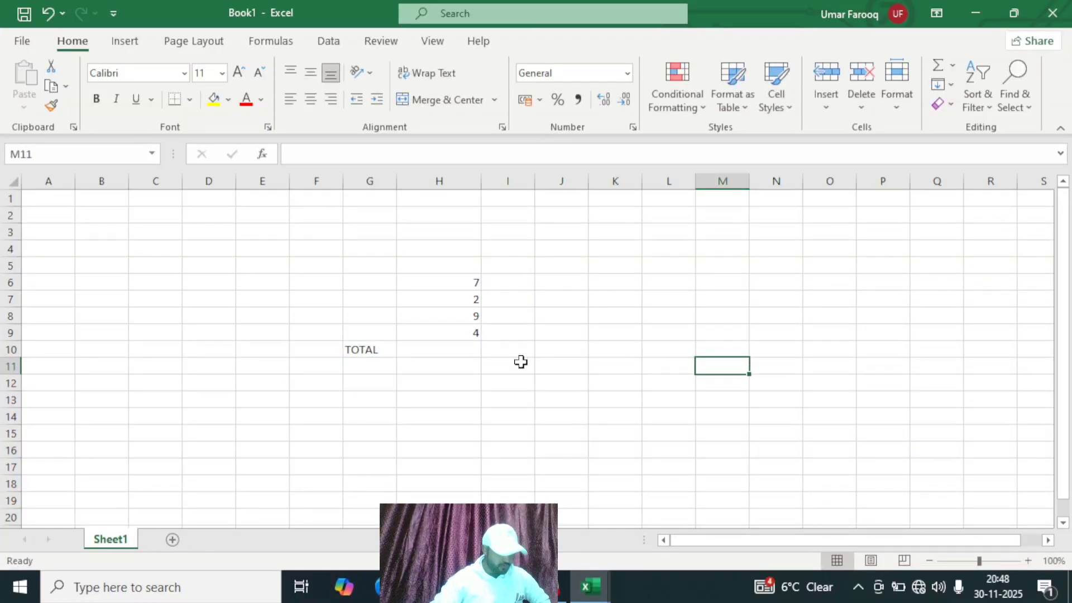
# Increase the font size of the whole sheet to 16.
pyautogui.hotkey('ctrl', 'a')
pyautogui.click(239, 72)
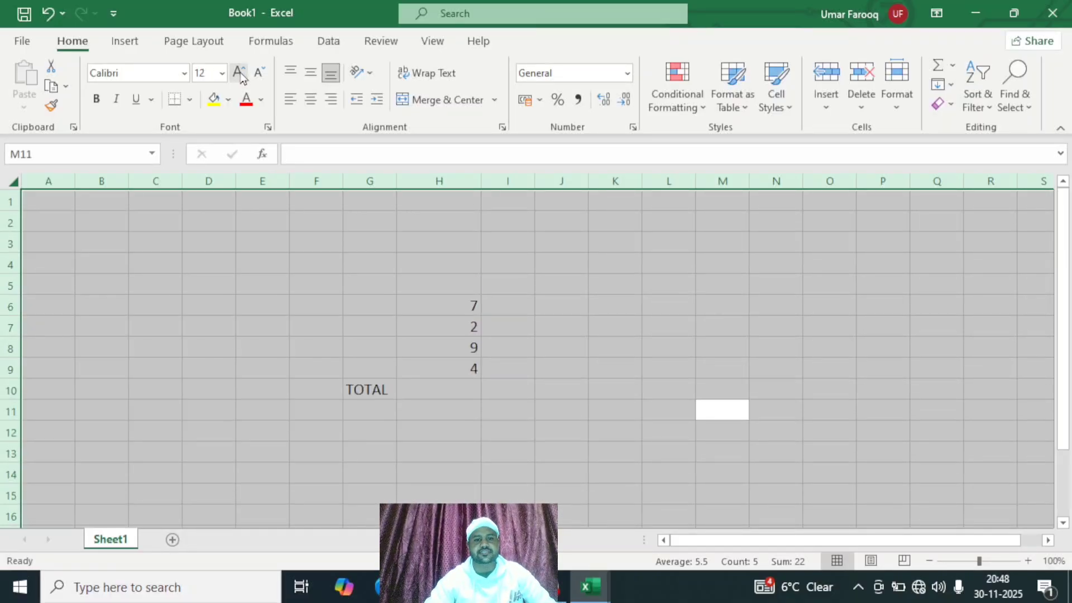
pyautogui.doubleClick(239, 72)
pyautogui.click(742, 338)
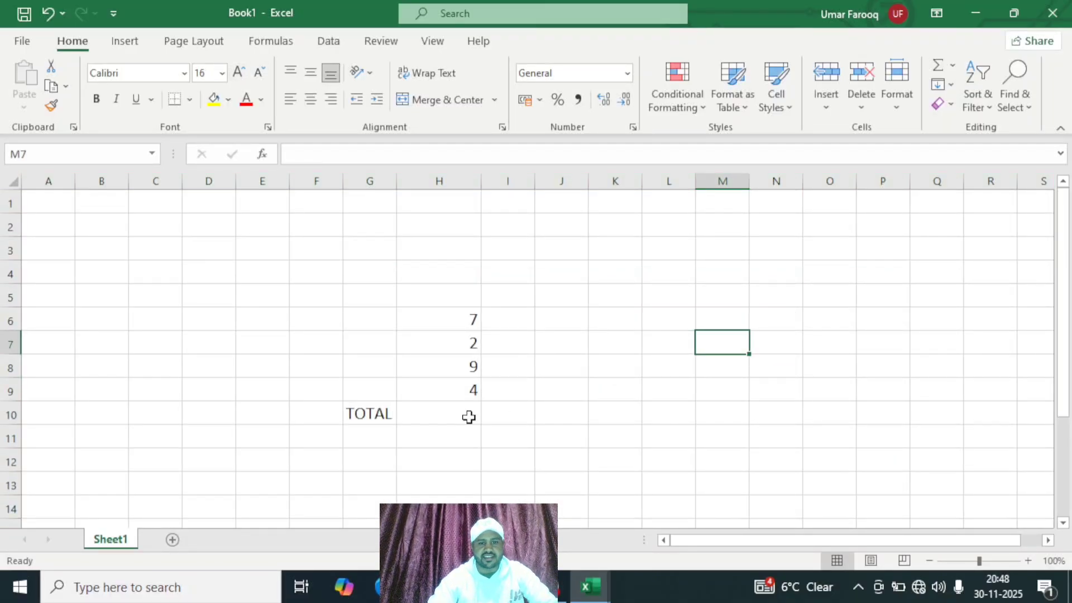
pyautogui.click(447, 414)
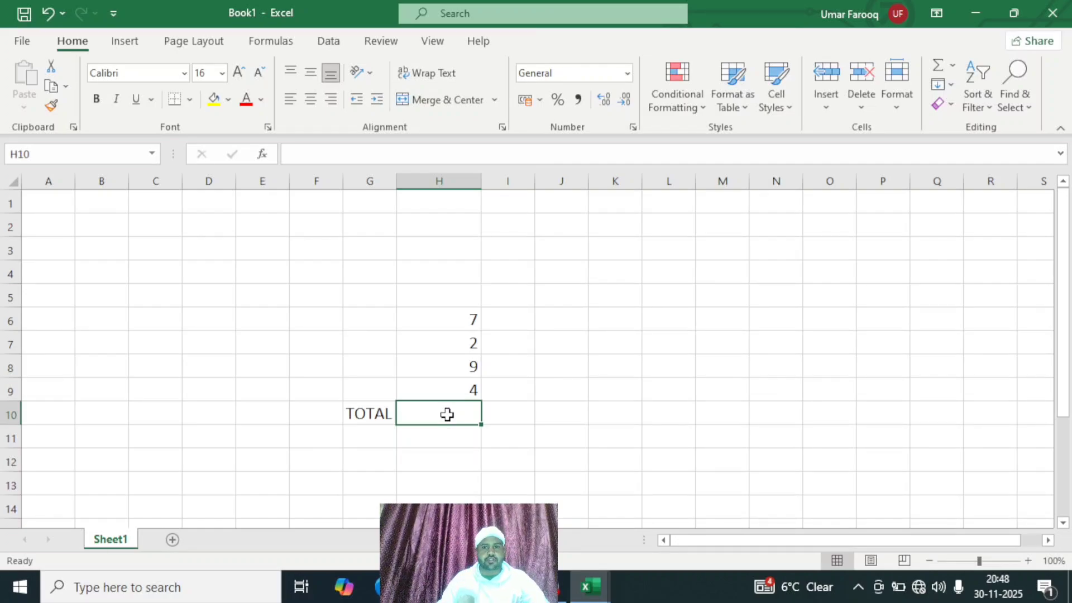
pyautogui.write('=')
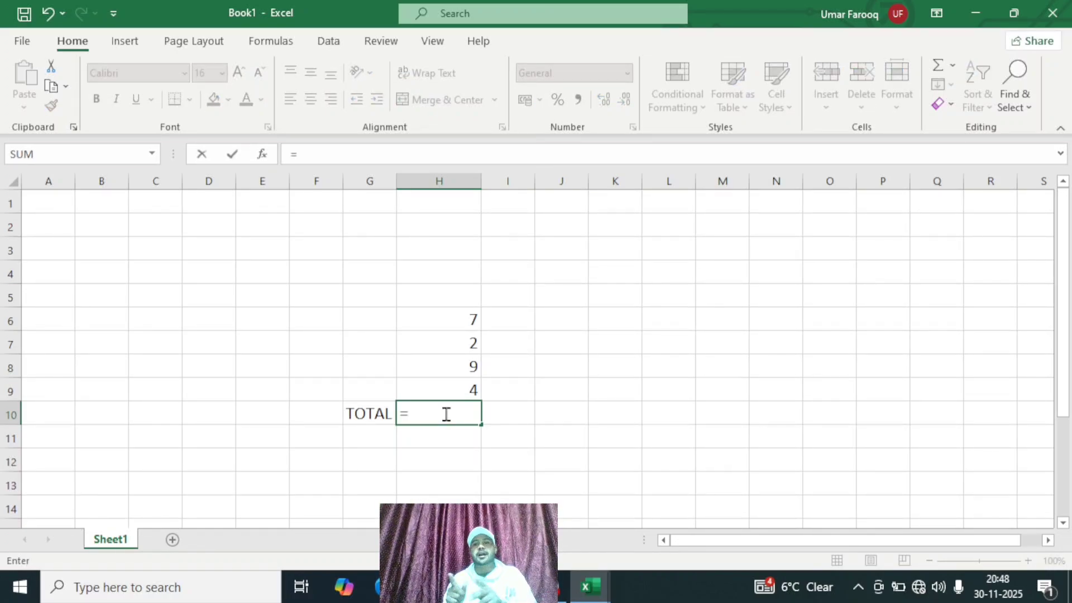
pyautogui.write('SUM')
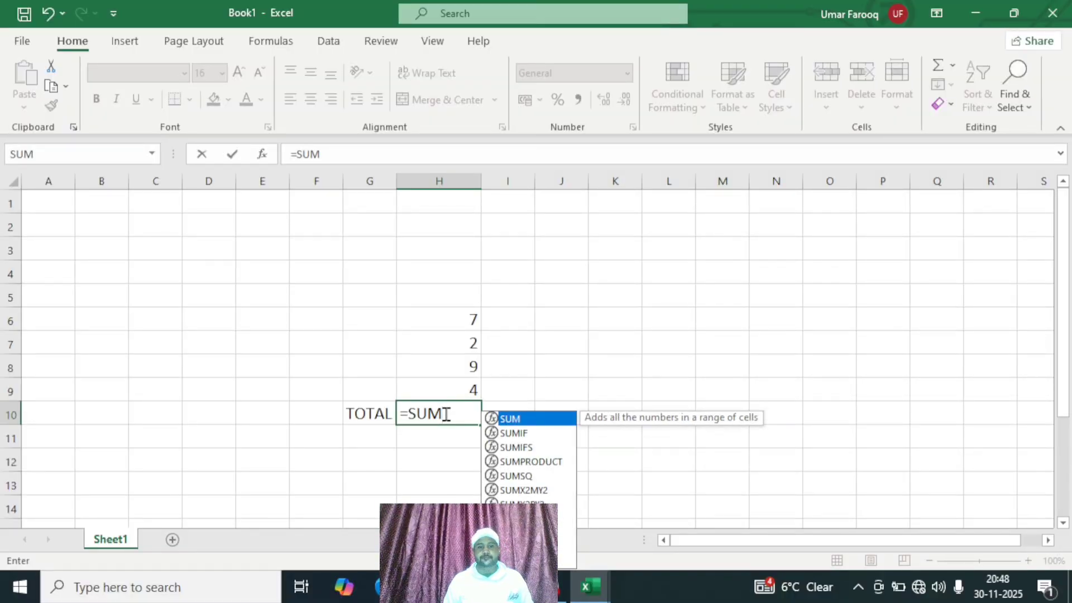
pyautogui.write('(')
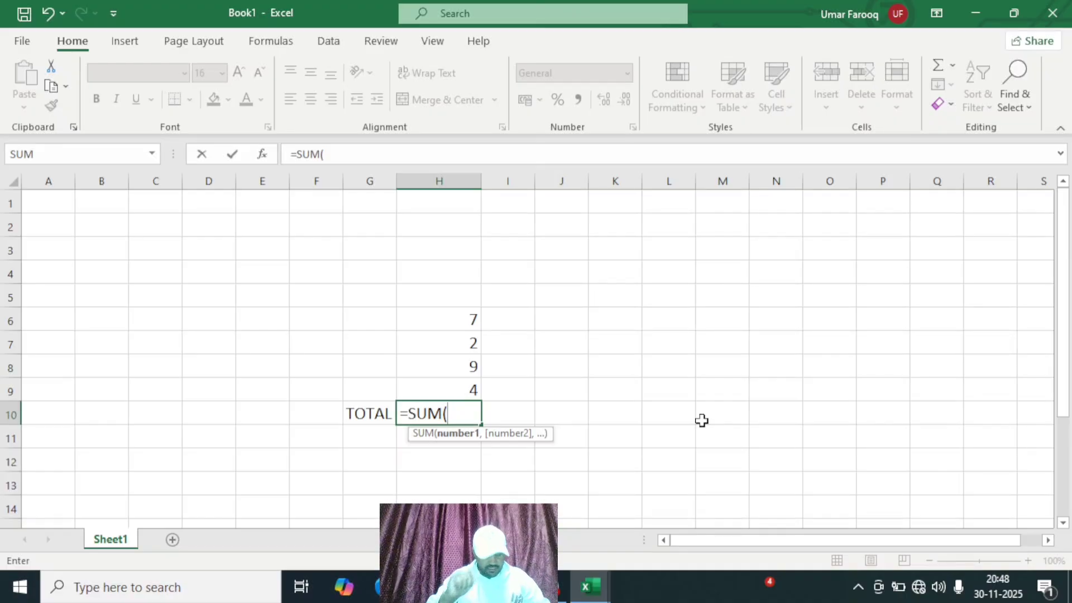
pyautogui.click(634, 329)
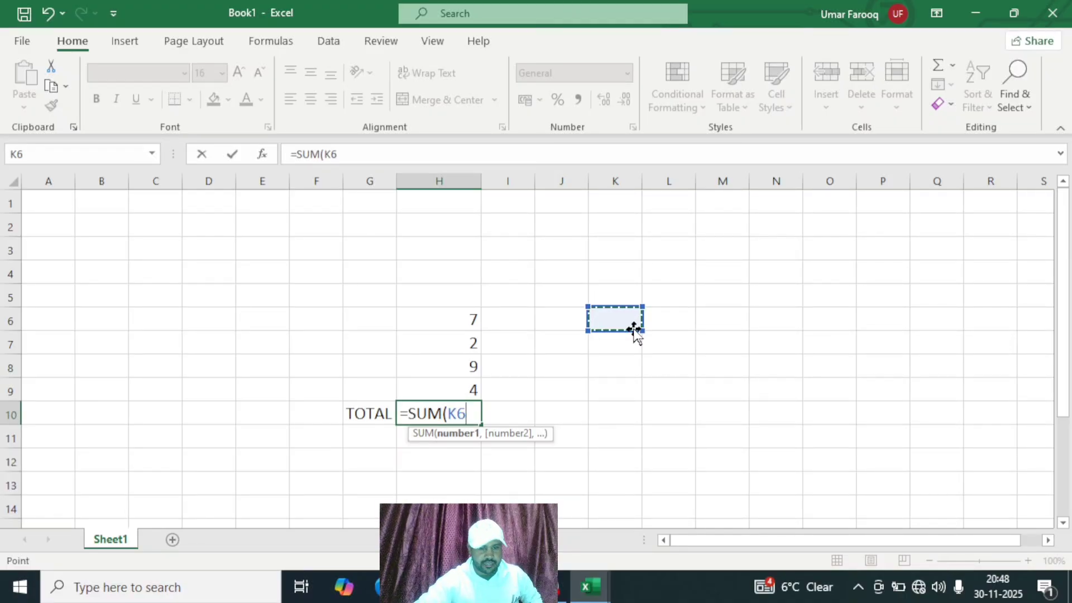
pyautogui.hotkey('ctrl', 'z')
pyautogui.hotkey('ctrl', 'y')
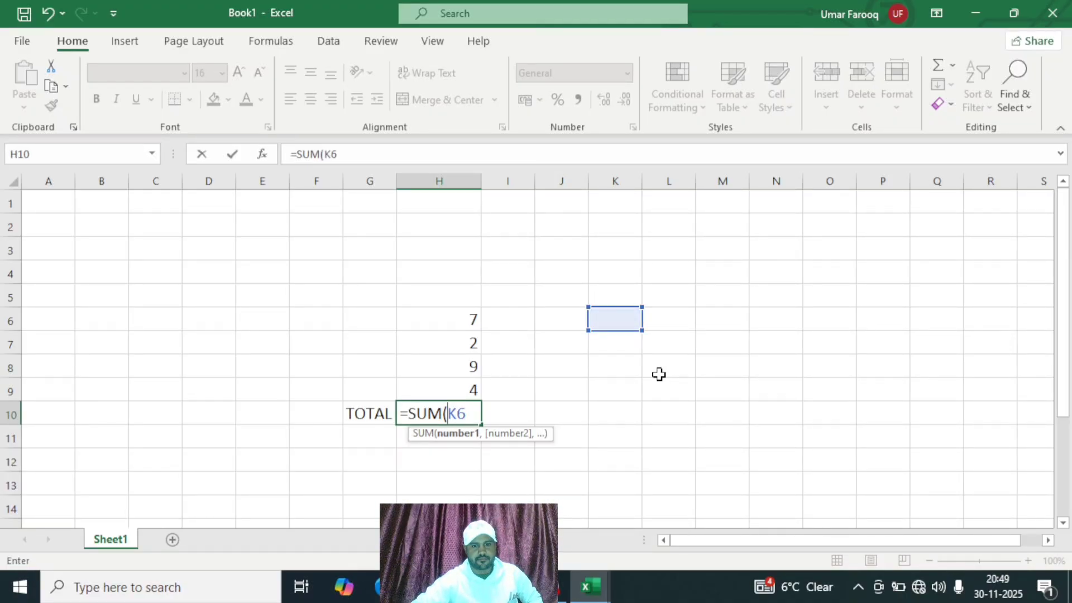
pyautogui.hotkey('ctrl', 'z')
pyautogui.click(613, 429)
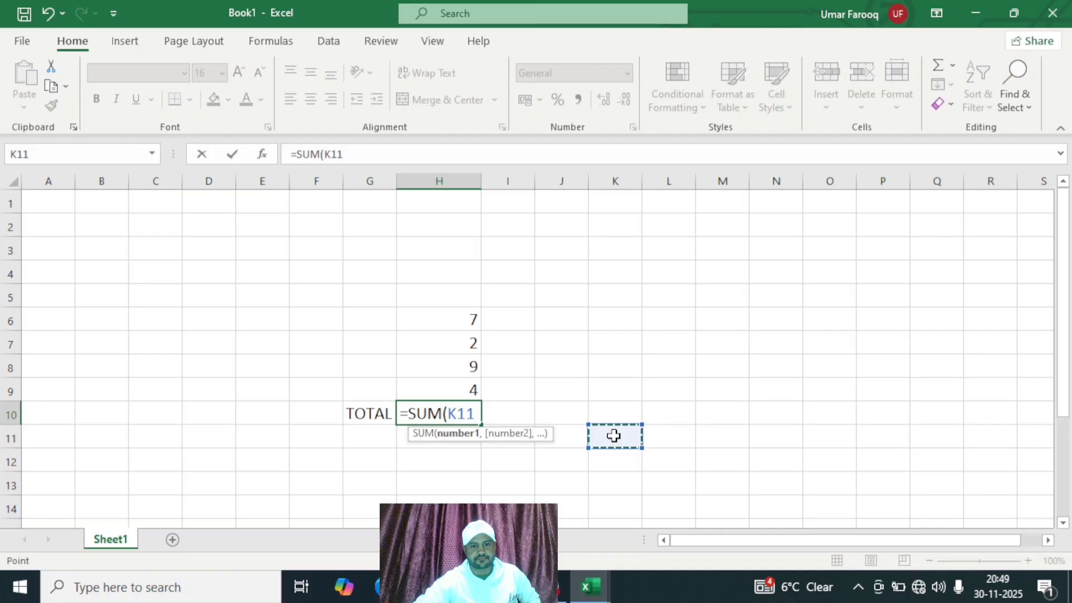
pyautogui.press('Up')
pyautogui.press('Up')
pyautogui.press('Up')
pyautogui.press('Up')
pyautogui.press('Up')
pyautogui.press('Up')
pyautogui.press('Up')
pyautogui.press('Up')
pyautogui.press('Up')
pyautogui.press('Up')
pyautogui.press('Escape')
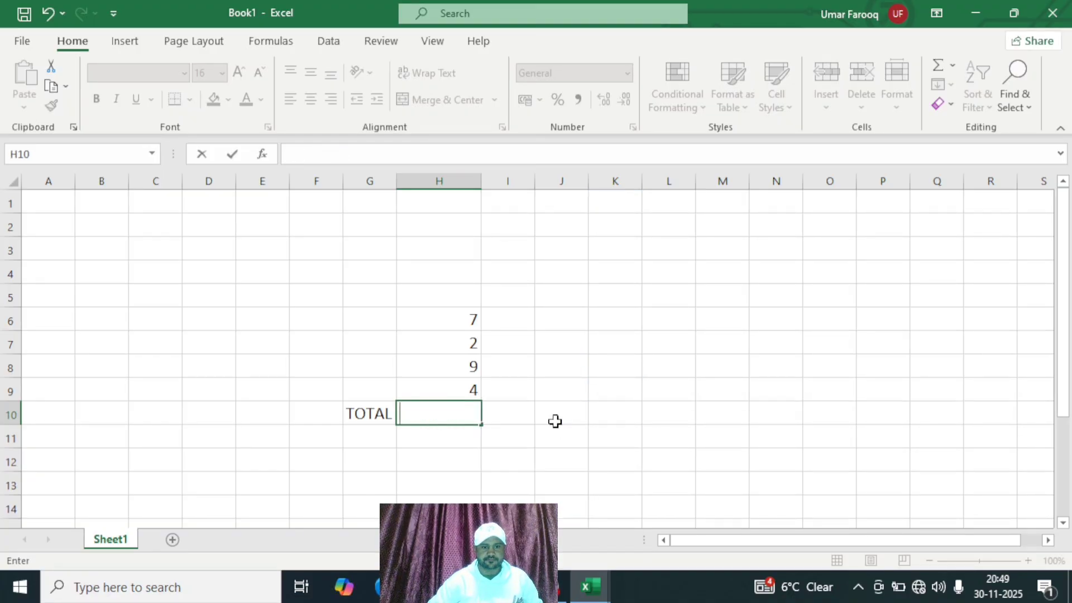
# Delete the numbers and the TOTAL label in cells G6 through H10.
pyautogui.hotkey('shift', 'Left')
pyautogui.hotkey('shift', 'Up')
pyautogui.hotkey('shift', 'Up')
pyautogui.hotkey('shift', 'Up')
pyautogui.hotkey('shift', 'Up')
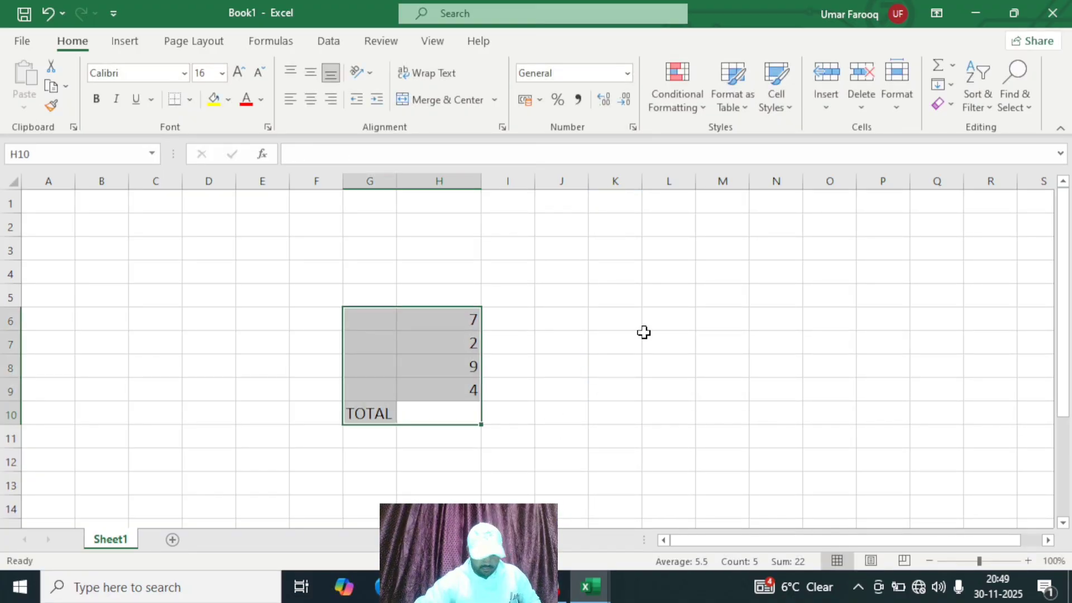
pyautogui.press('Delete')
pyautogui.click(549, 328)
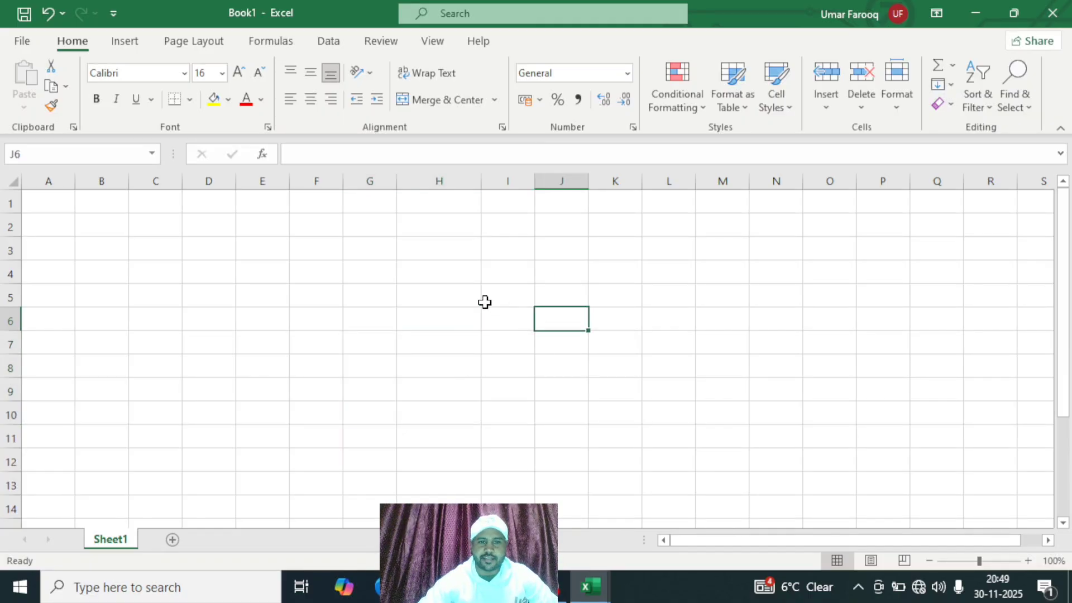
# Enter the numbers 7 and 4 in cells H4 and H5.
pyautogui.click(456, 274)
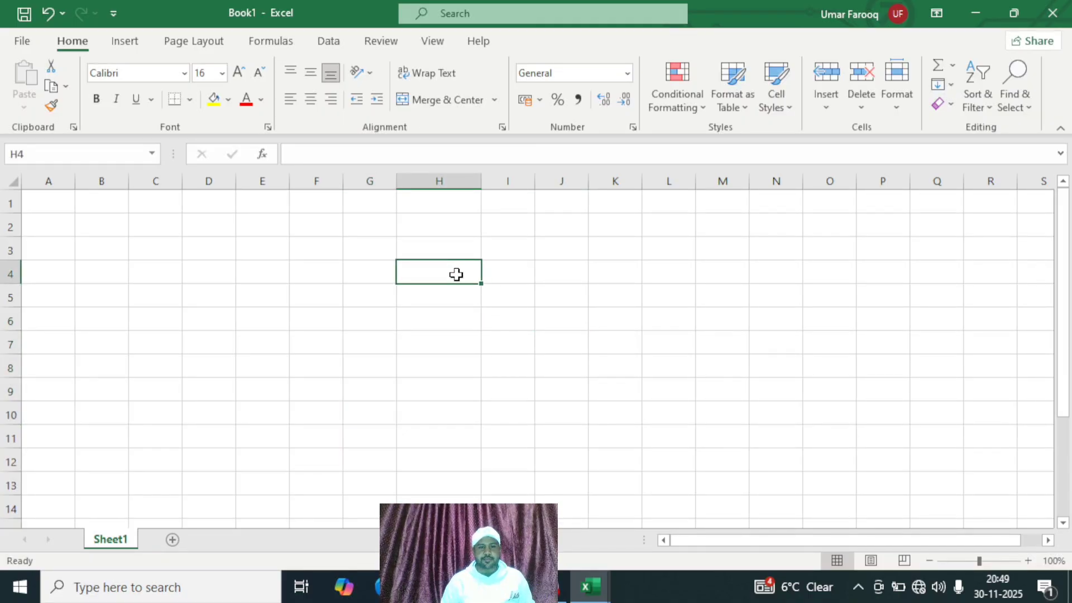
pyautogui.write('7')
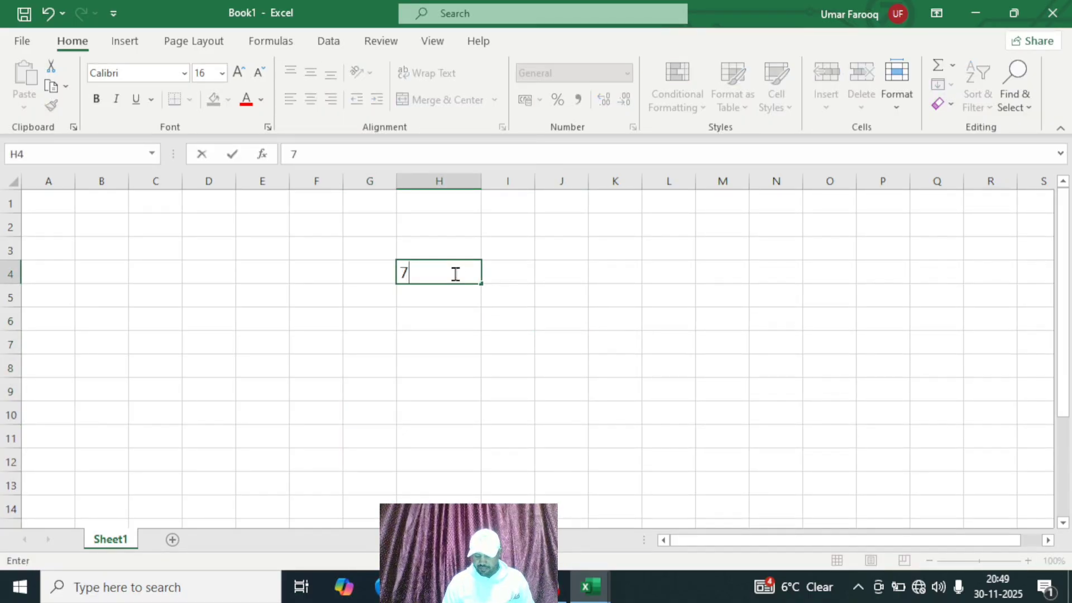
pyautogui.press('Return')
pyautogui.write('4')
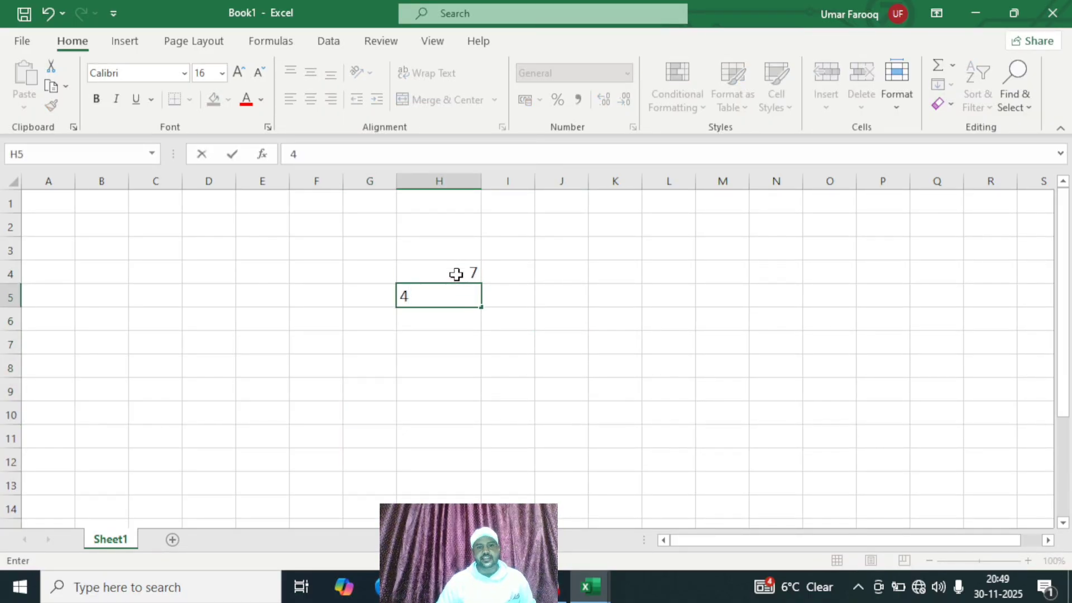
pyautogui.click(551, 339)
# Enter the label TOTAL in cell F6, in the row below the two numbers.
pyautogui.click(327, 319)
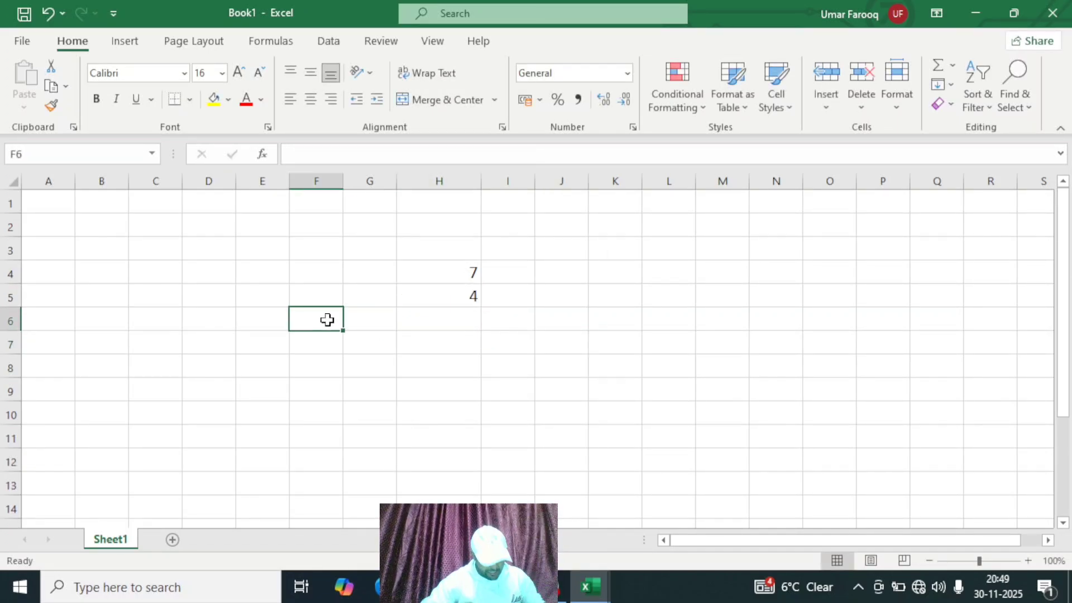
pyautogui.write('TOTAL')
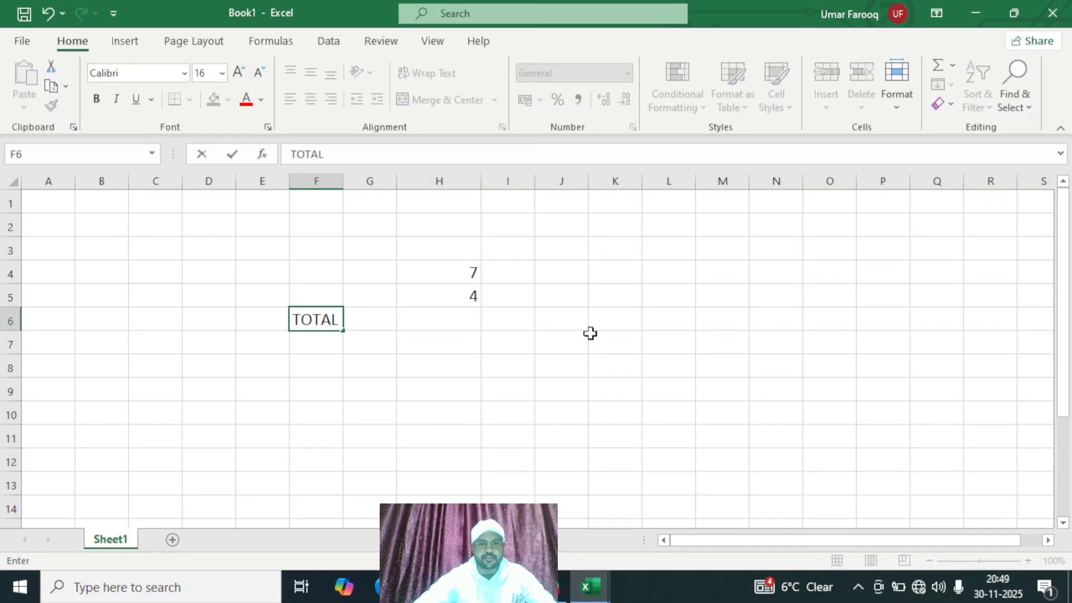
pyautogui.click(654, 325)
# Total the two numbers in cell H6 with the formula =SUM(H4+H5).
pyautogui.click(444, 317)
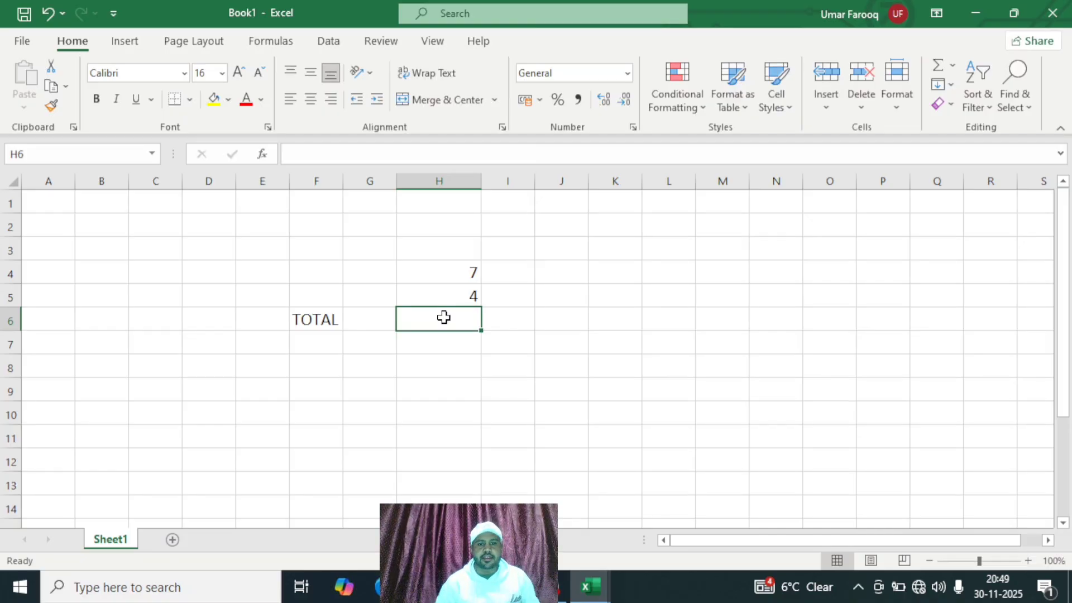
pyautogui.write('=')
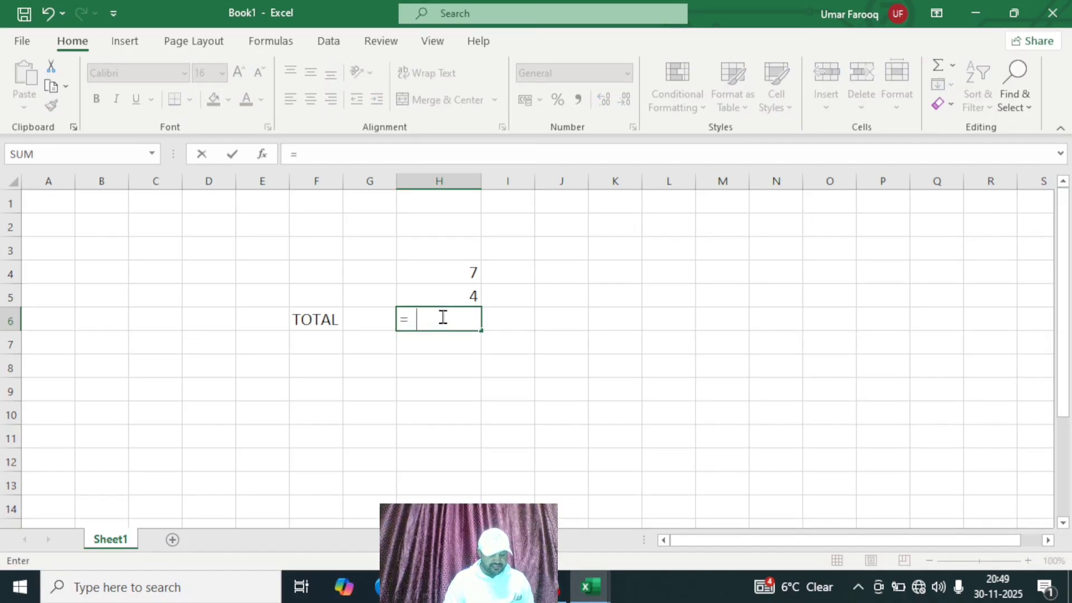
pyautogui.write('SUM')
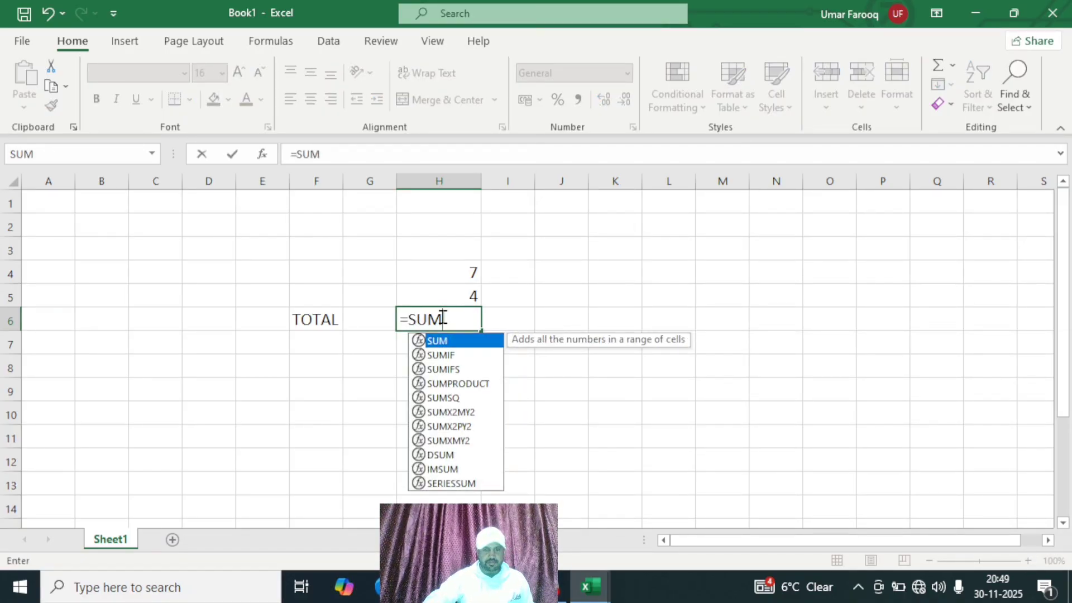
pyautogui.write('(')
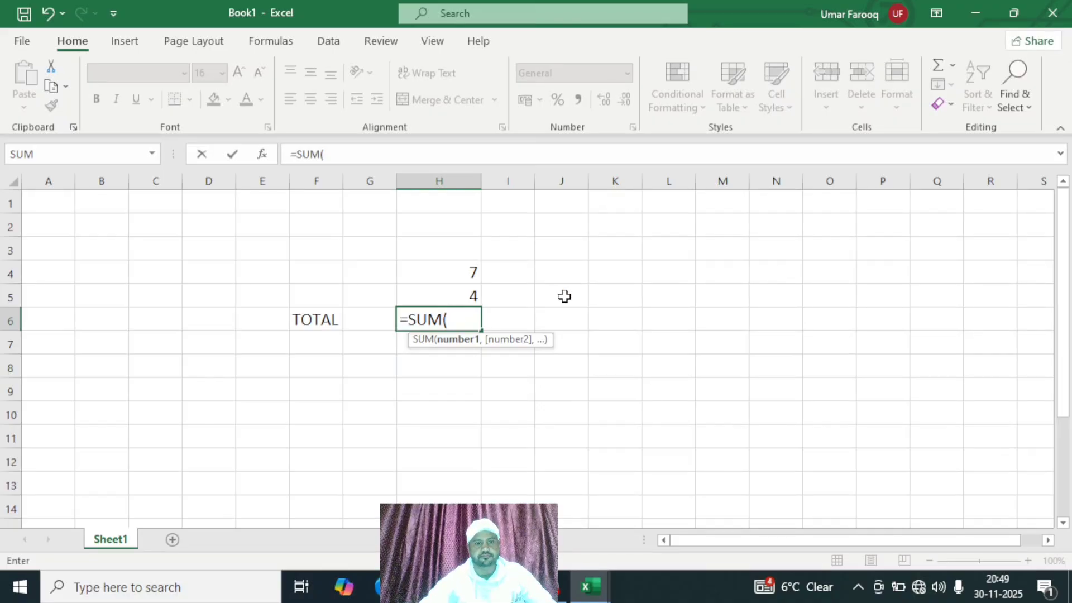
pyautogui.click(456, 270)
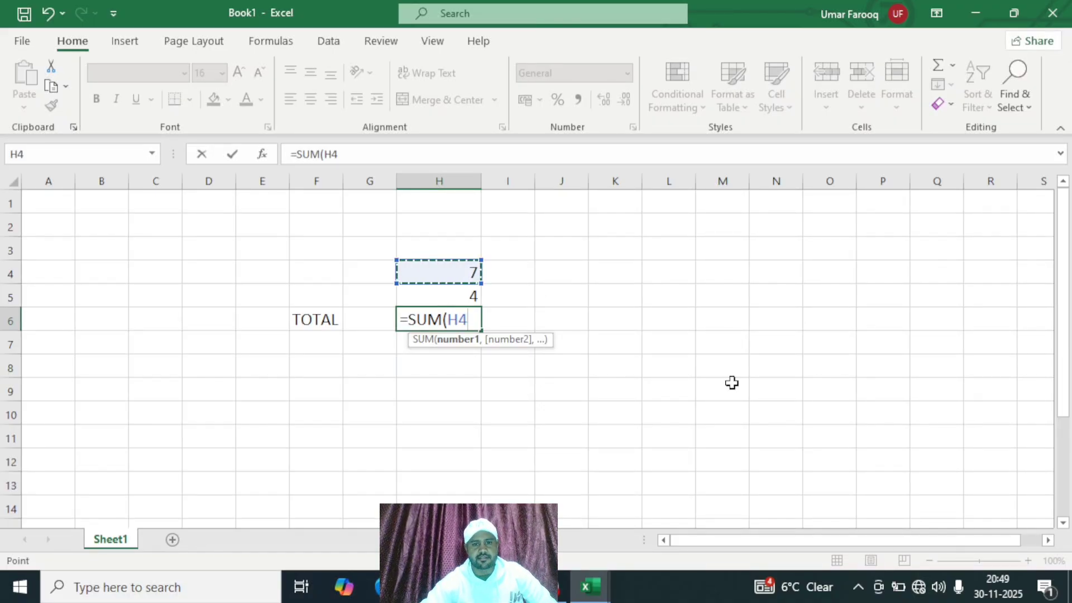
pyautogui.write('+')
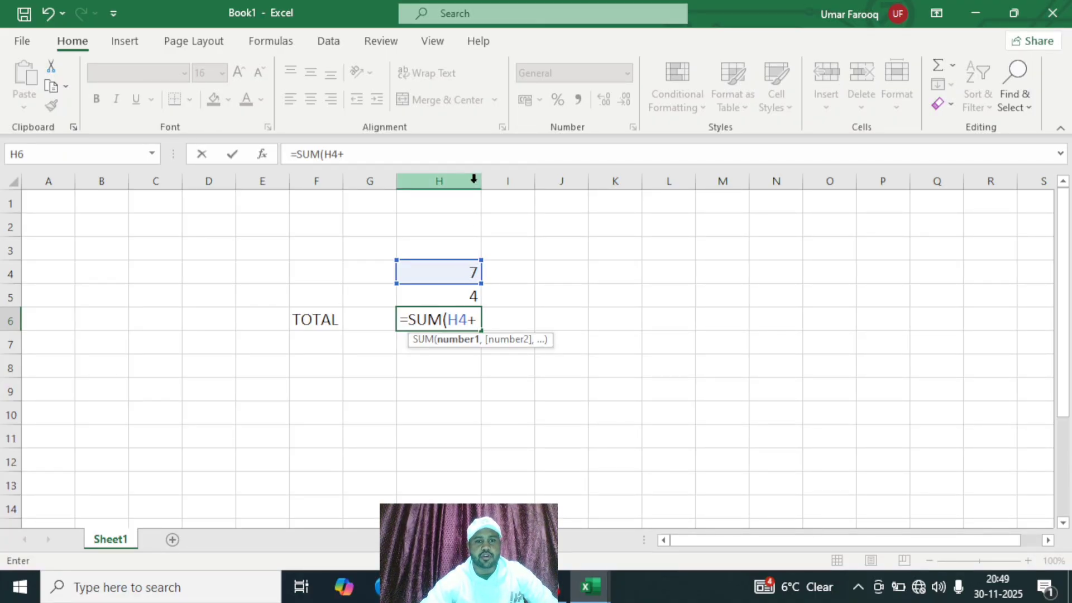
pyautogui.click(452, 294)
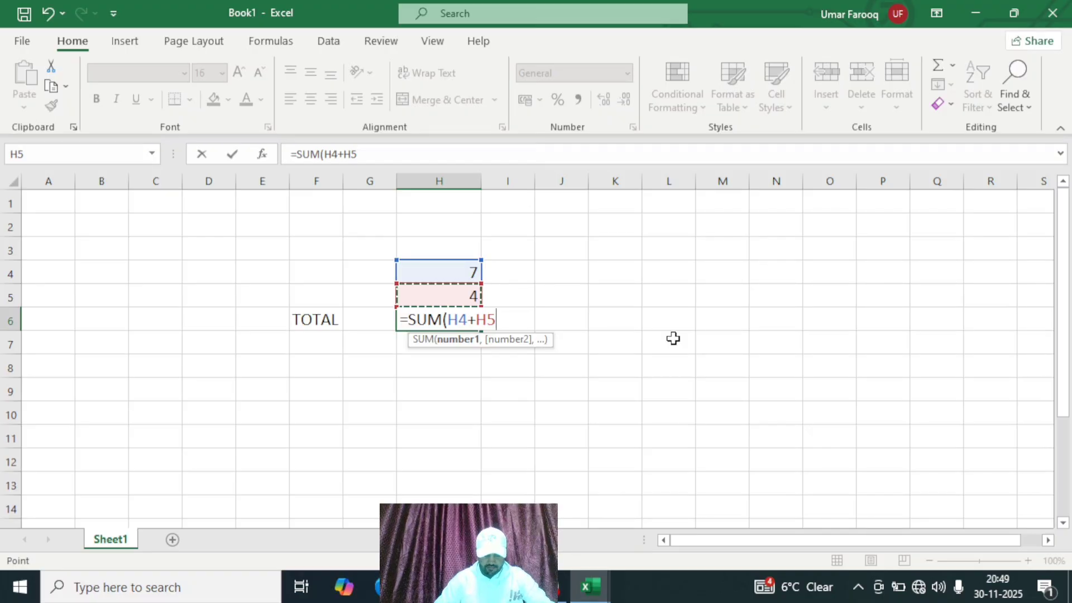
pyautogui.write(')')
pyautogui.press('Return')
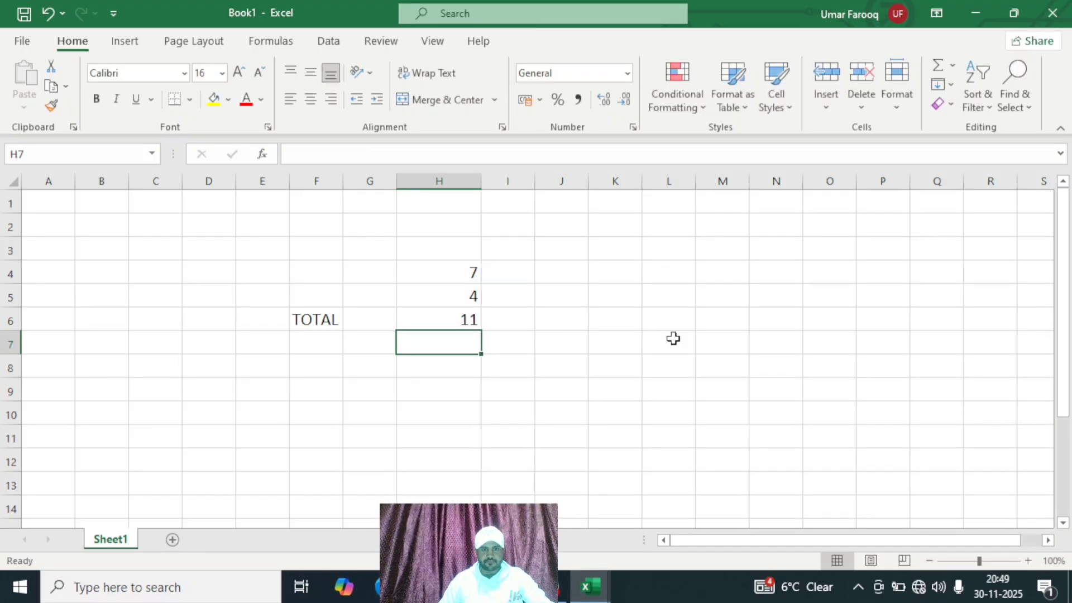
# Change the font colour of the total in H6 to red.
pyautogui.click(463, 314)
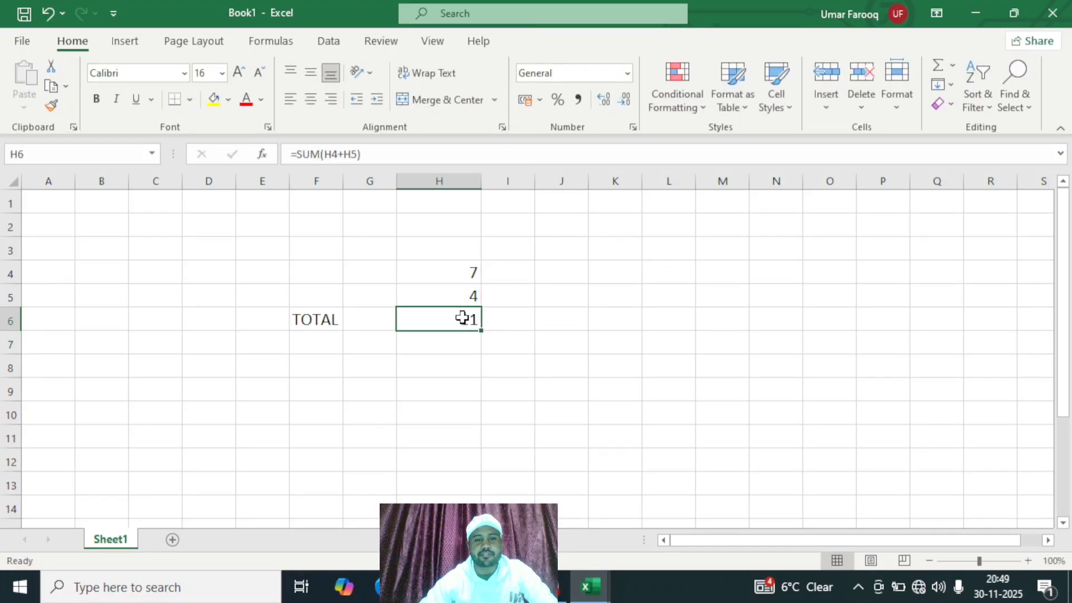
pyautogui.click(246, 100)
pyautogui.click(684, 253)
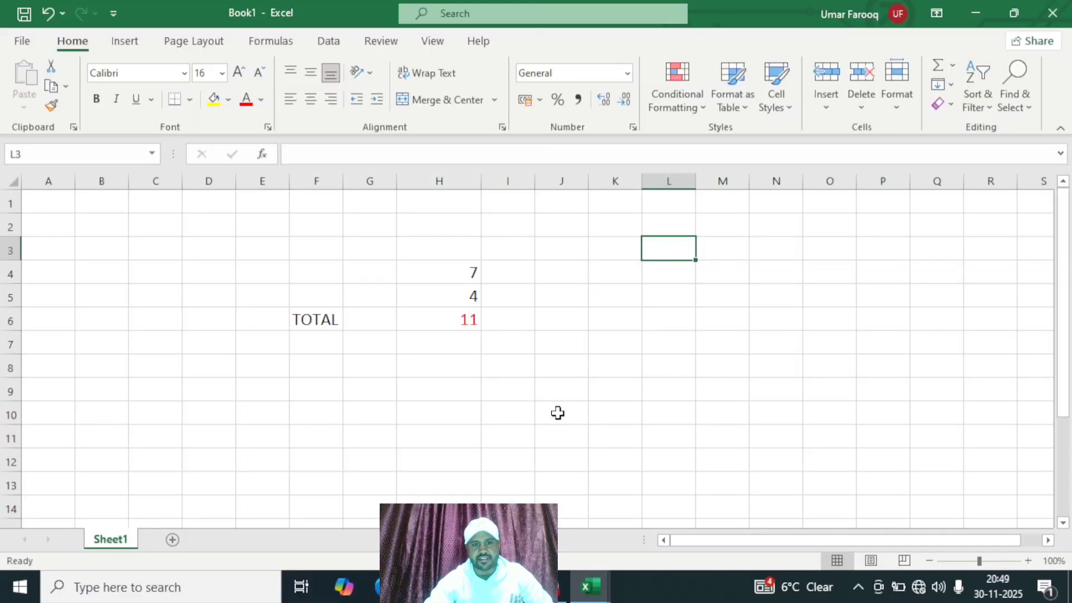
# Undo the red font colour and the SUM formula in cell H6.
pyautogui.hotkey('ctrl', 'z')
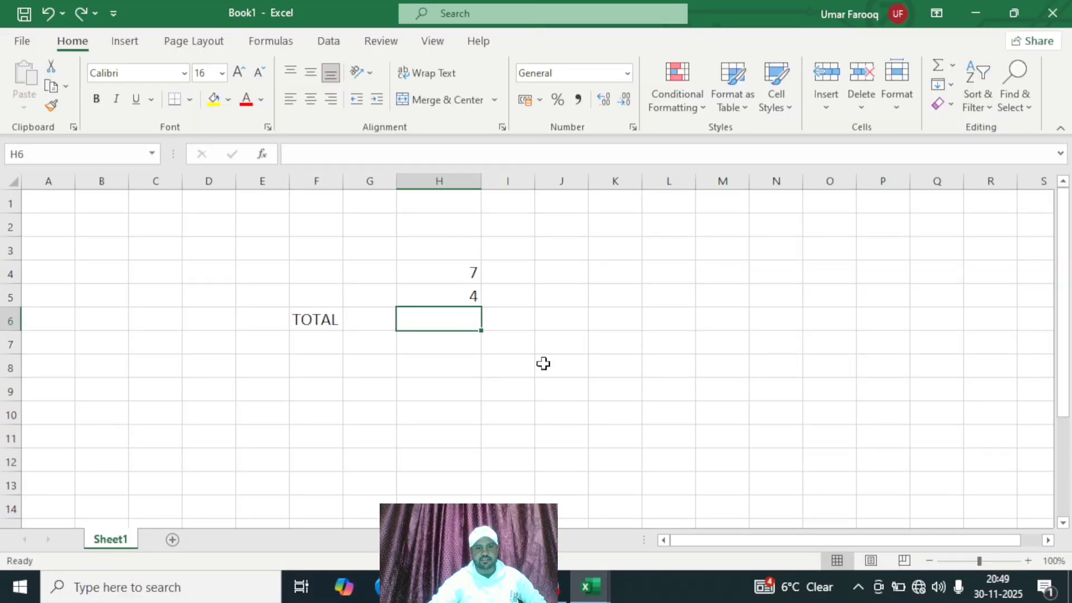
pyautogui.moveTo(637, 280); pyautogui.dragTo(448, 324)
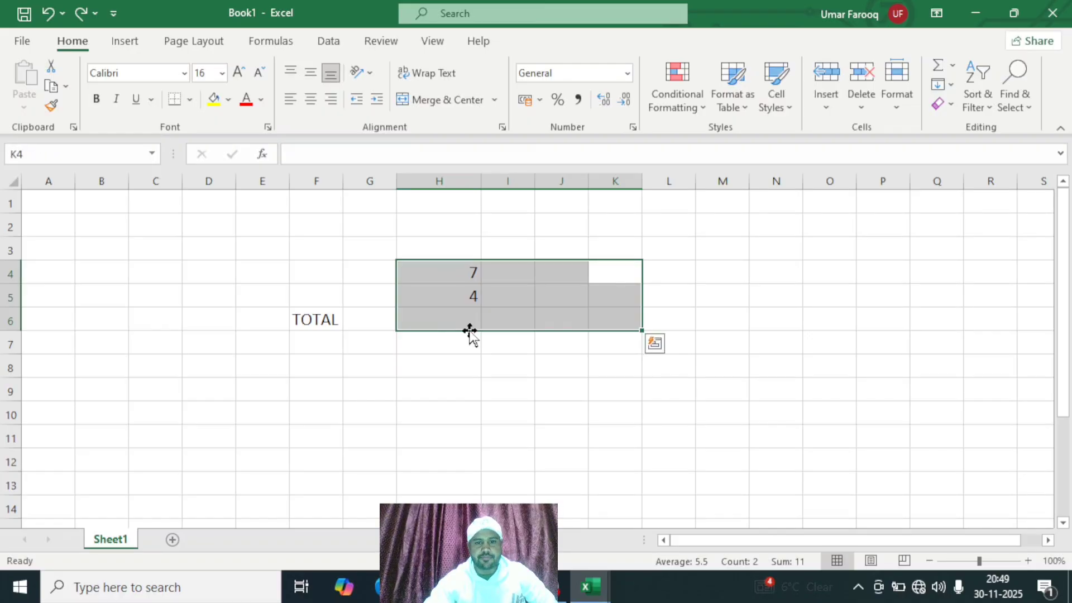
pyautogui.click(542, 360)
# Add the two numbers in cell H6 with the plain formula =H4+H5.
pyautogui.click(436, 321)
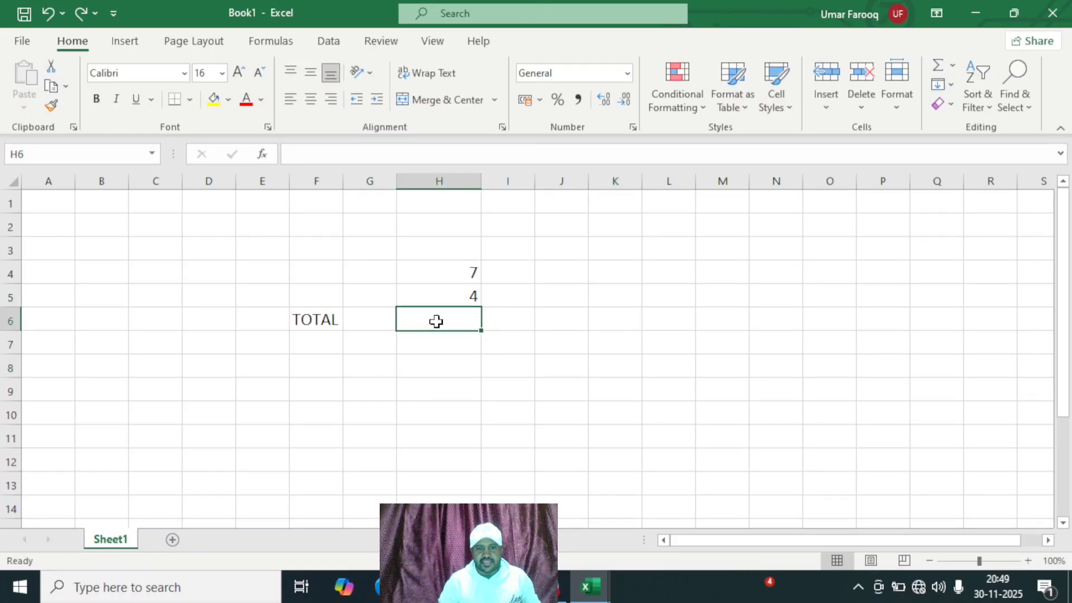
pyautogui.write('=')
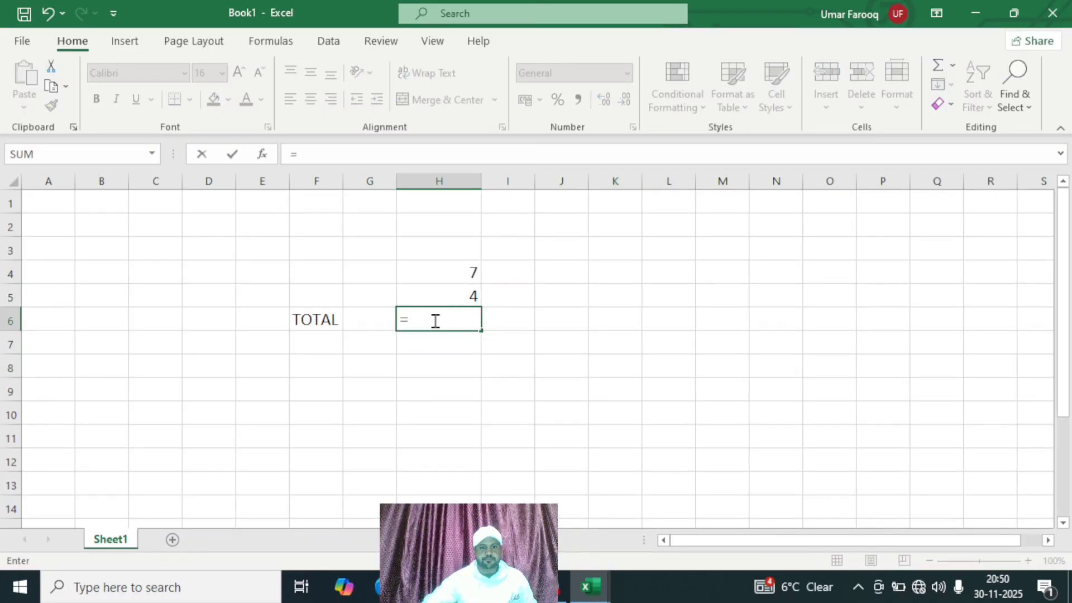
pyautogui.click(457, 274)
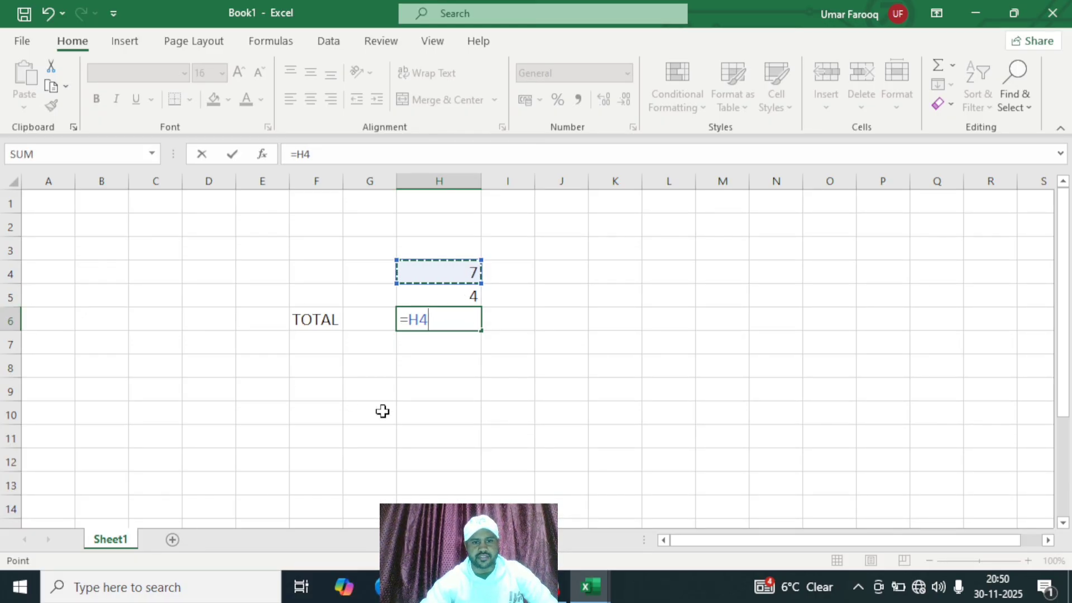
pyautogui.write('+')
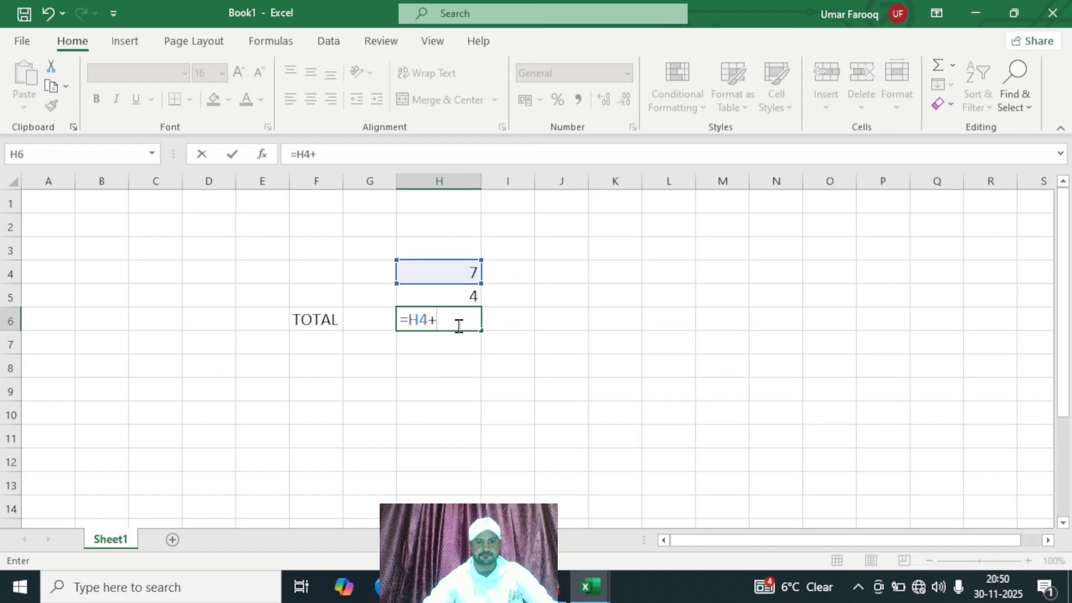
pyautogui.click(445, 295)
pyautogui.press('Return')
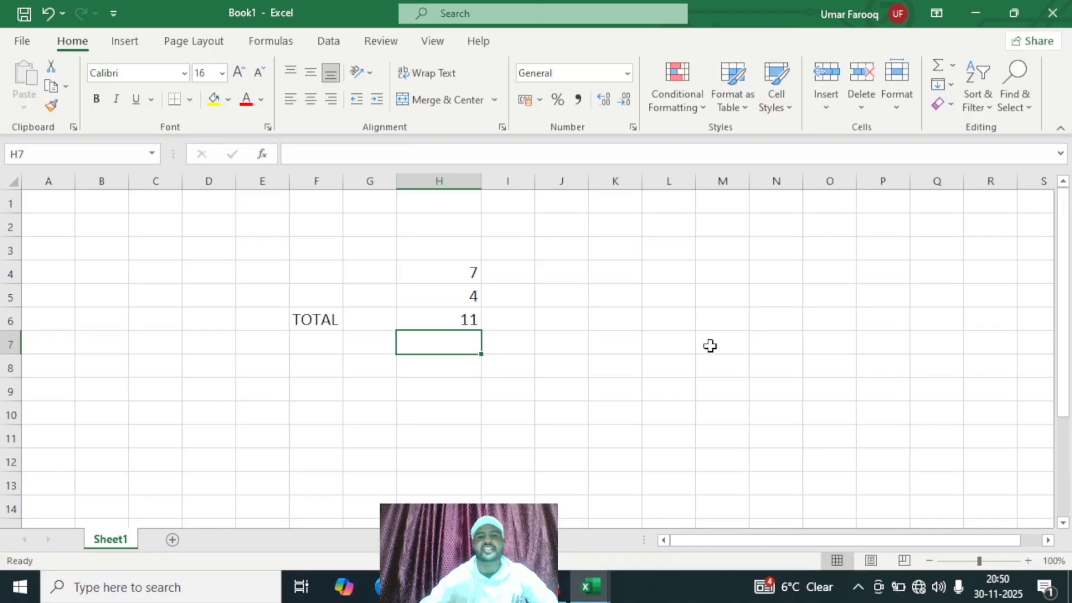
# Delete the numbers, their total and the TOTAL label to leave the sheet empty, and select cell H3.
pyautogui.moveTo(468, 270); pyautogui.dragTo(524, 358)
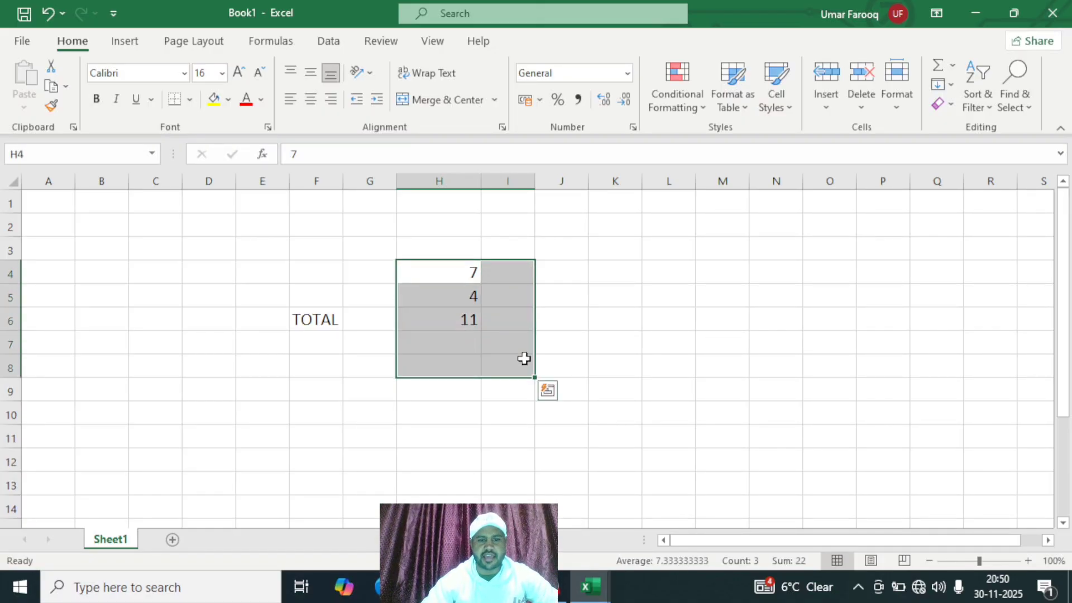
pyautogui.press('Delete')
pyautogui.moveTo(208, 250); pyautogui.dragTo(467, 396)
pyautogui.press('Delete')
pyautogui.click(890, 318)
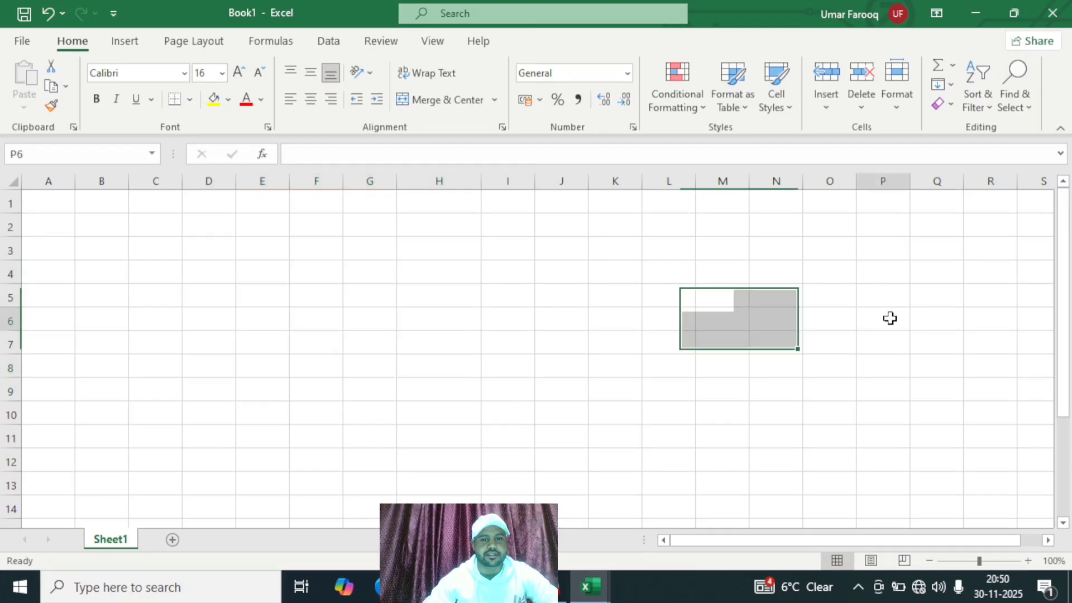
pyautogui.click(435, 246)
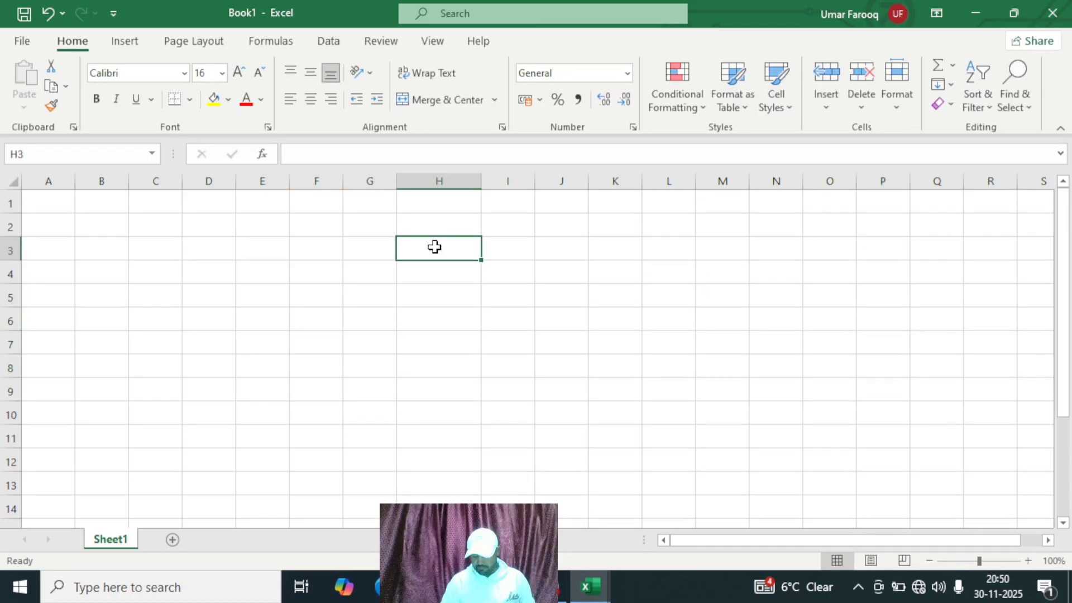
# Enter the numbers 11, 15, 12, 14, 18, 15, 14 and 17 down cells H3 to H10.
pyautogui.write('11')
pyautogui.press('Return')
pyautogui.write('15')
pyautogui.press('Return')
pyautogui.write('1')
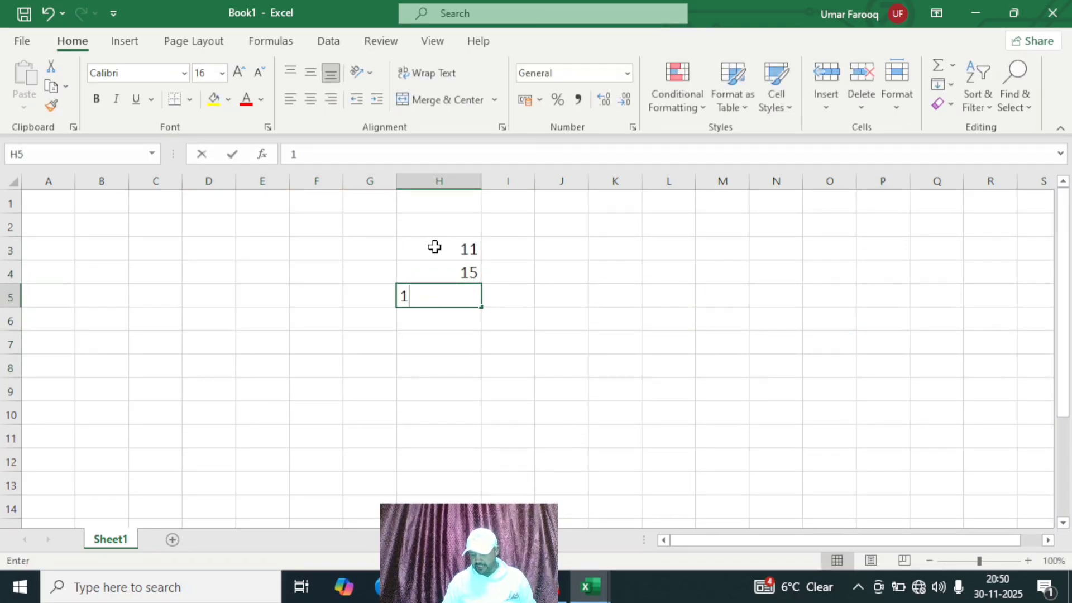
pyautogui.write('2')
pyautogui.press('Return')
pyautogui.write('14')
pyautogui.press('Return')
pyautogui.write('18')
pyautogui.press('Return')
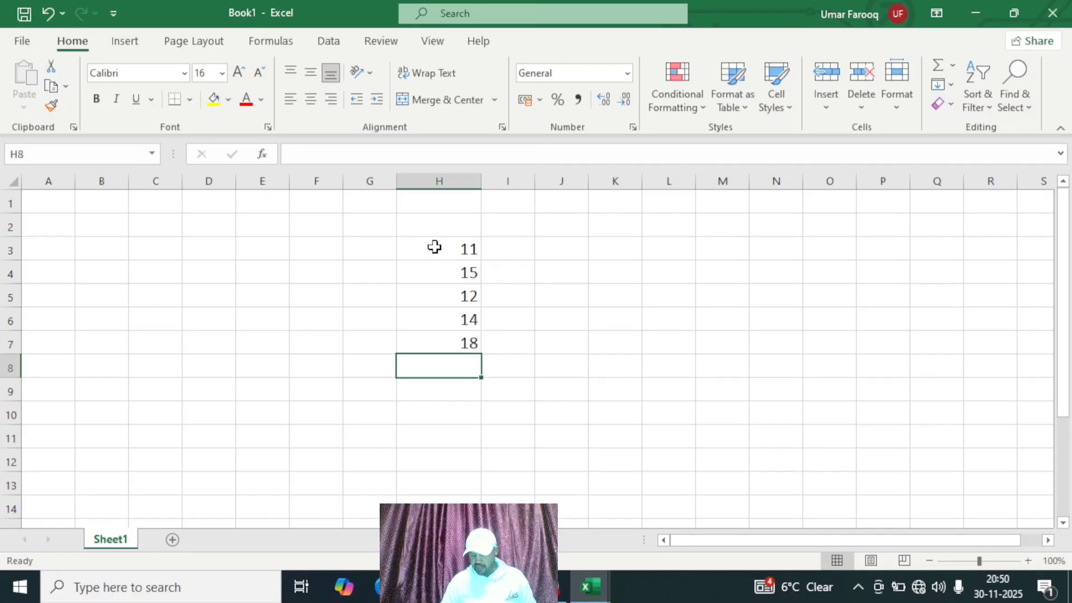
pyautogui.write('15')
pyautogui.press('Return')
pyautogui.write('14')
pyautogui.press('Return')
pyautogui.write('1')
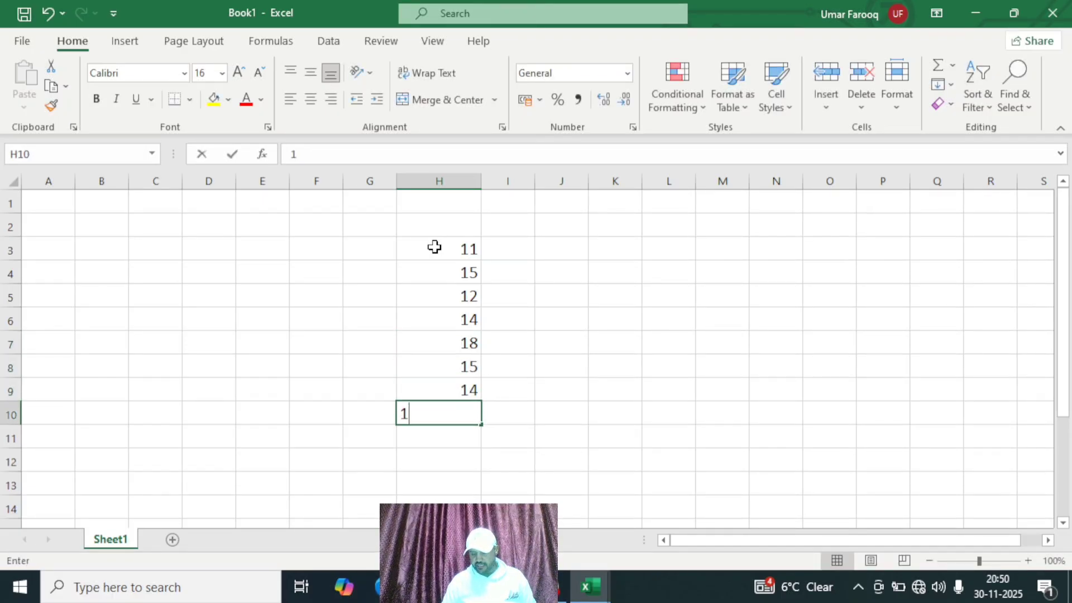
pyautogui.write('7')
pyautogui.press('Return')
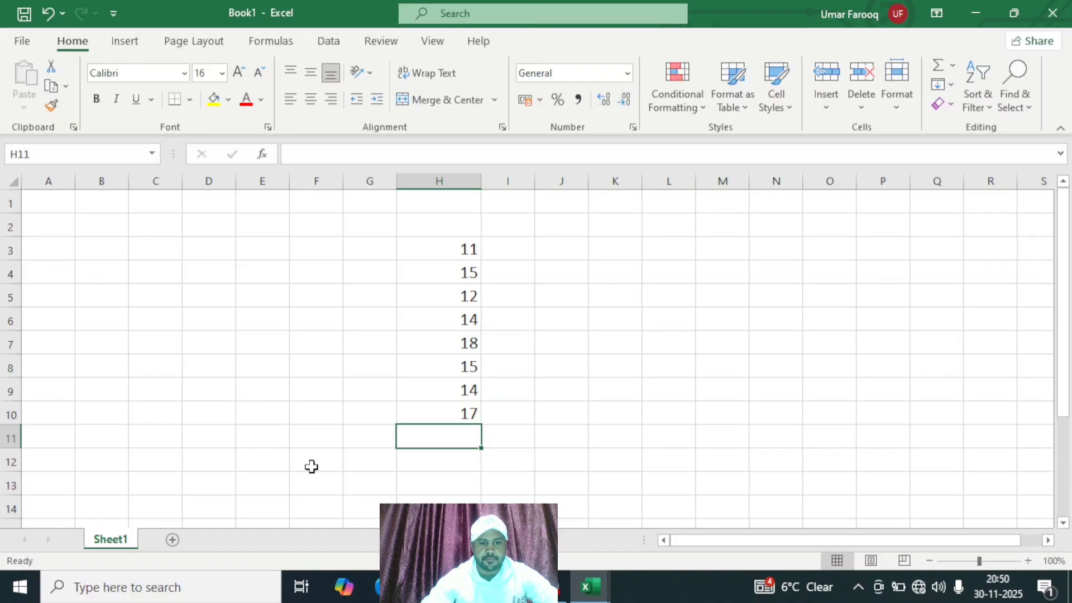
# Merge and centre cells F12:G12 and enter the label TOTAL in them.
pyautogui.moveTo(311, 462); pyautogui.dragTo(363, 460)
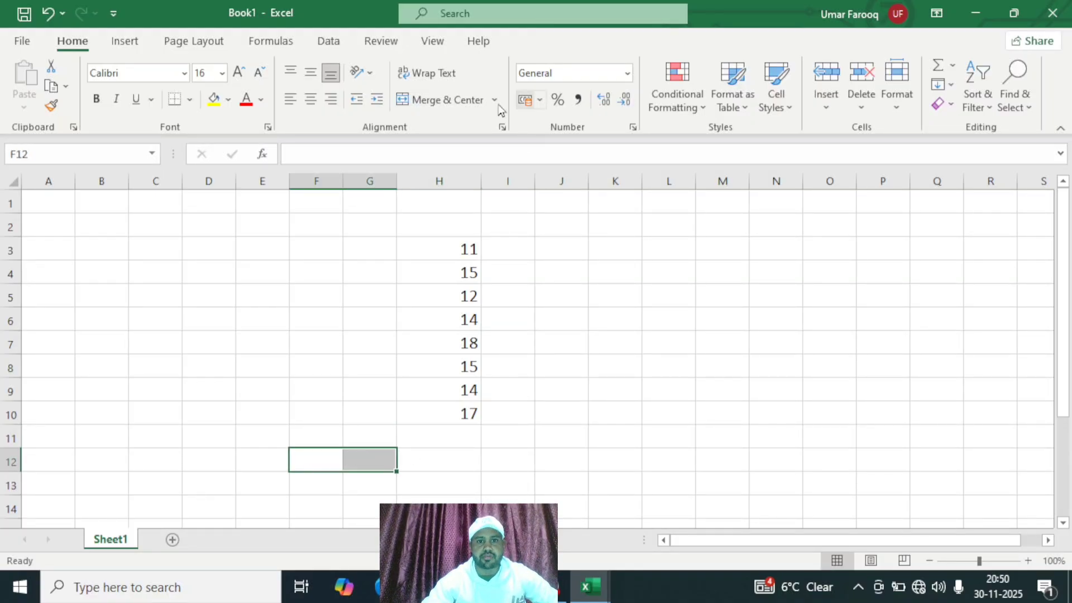
pyautogui.click(450, 101)
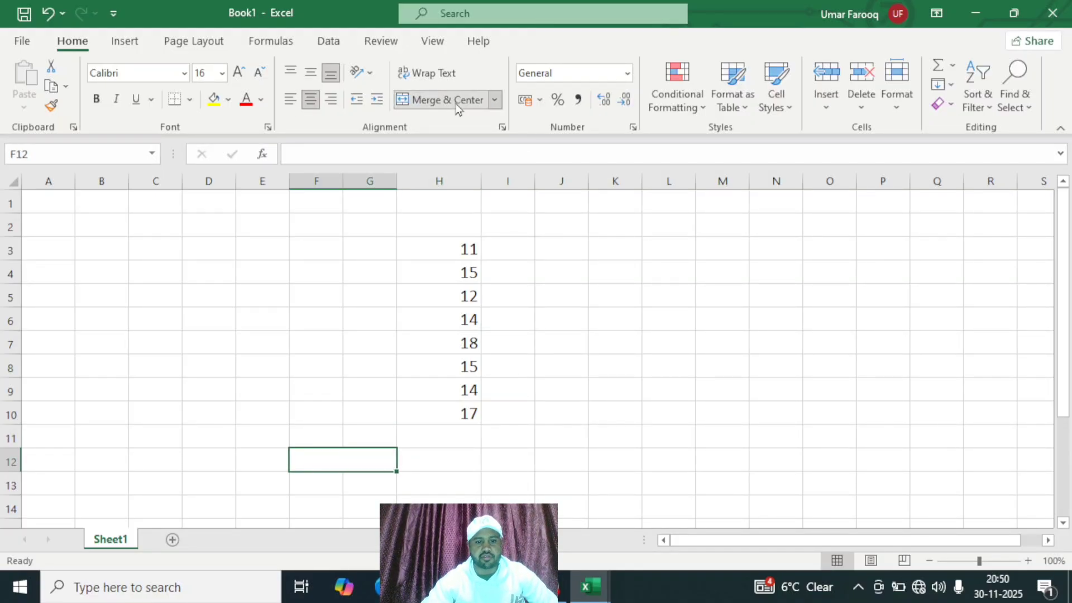
pyautogui.doubleClick(353, 459)
pyautogui.write('TOTAL')
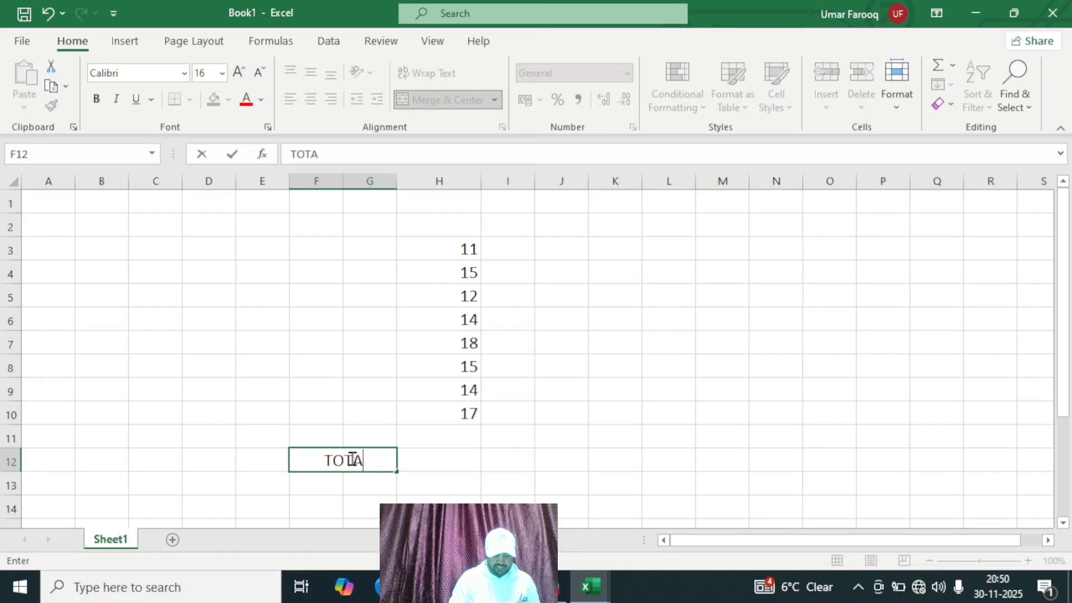
pyautogui.click(636, 386)
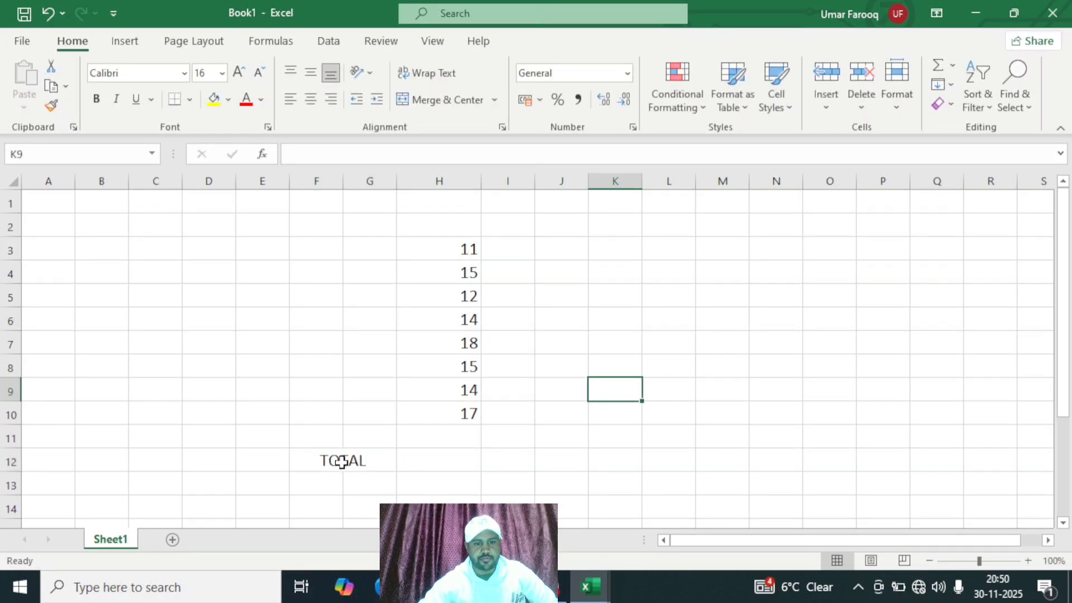
# Fill the merged TOTAL cell with yellow.
pyautogui.click(347, 460)
pyautogui.click(214, 99)
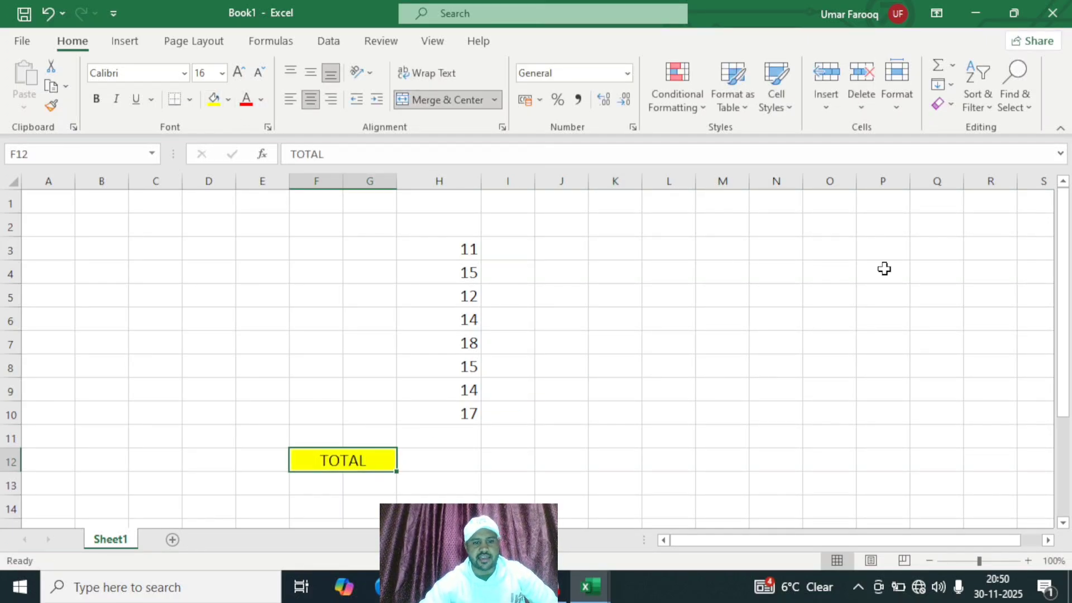
pyautogui.click(883, 268)
# Add up the number column in cell H12 with the formula =SUM(H3:H10).
pyautogui.click(478, 464)
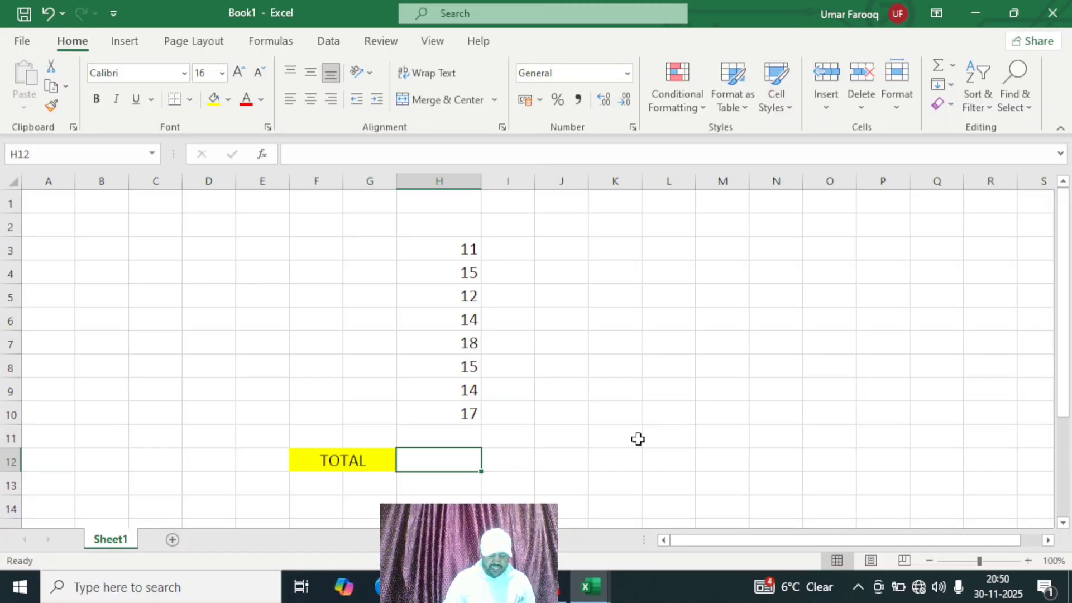
pyautogui.write('=')
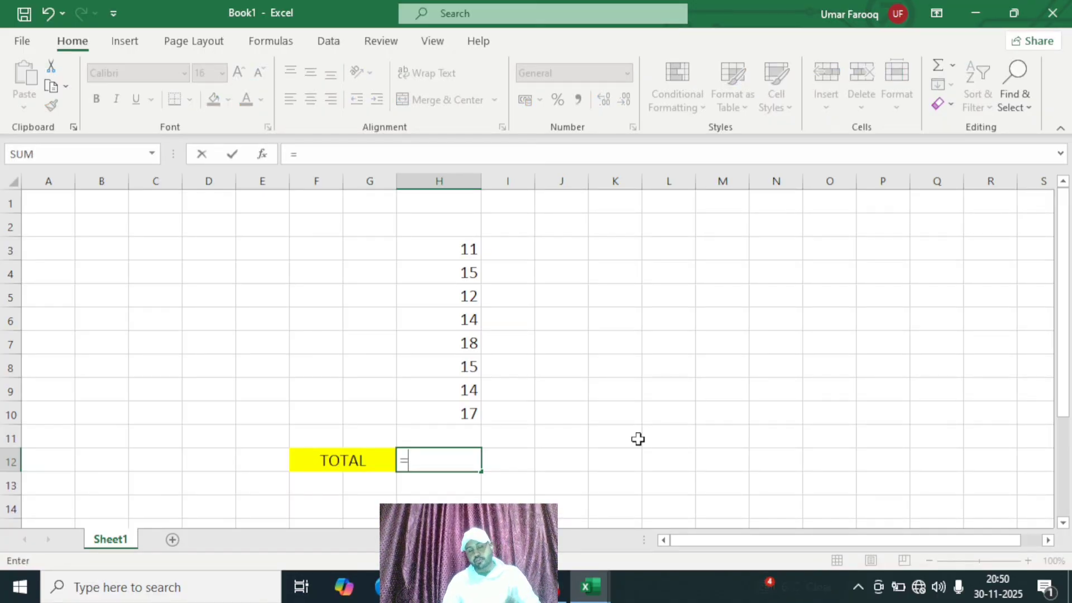
pyautogui.write('SUM')
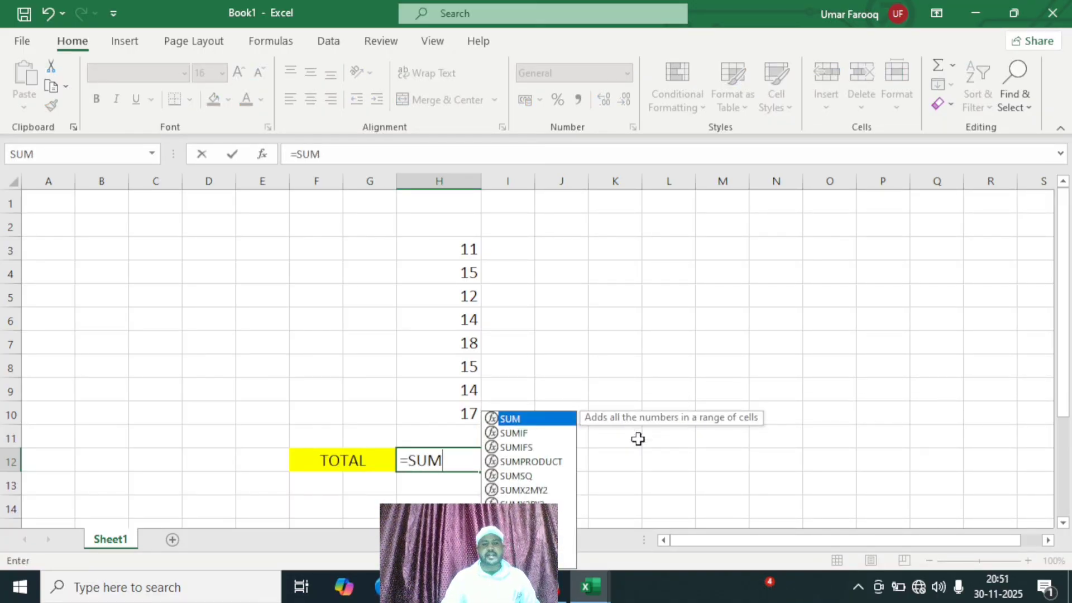
pyautogui.write('(')
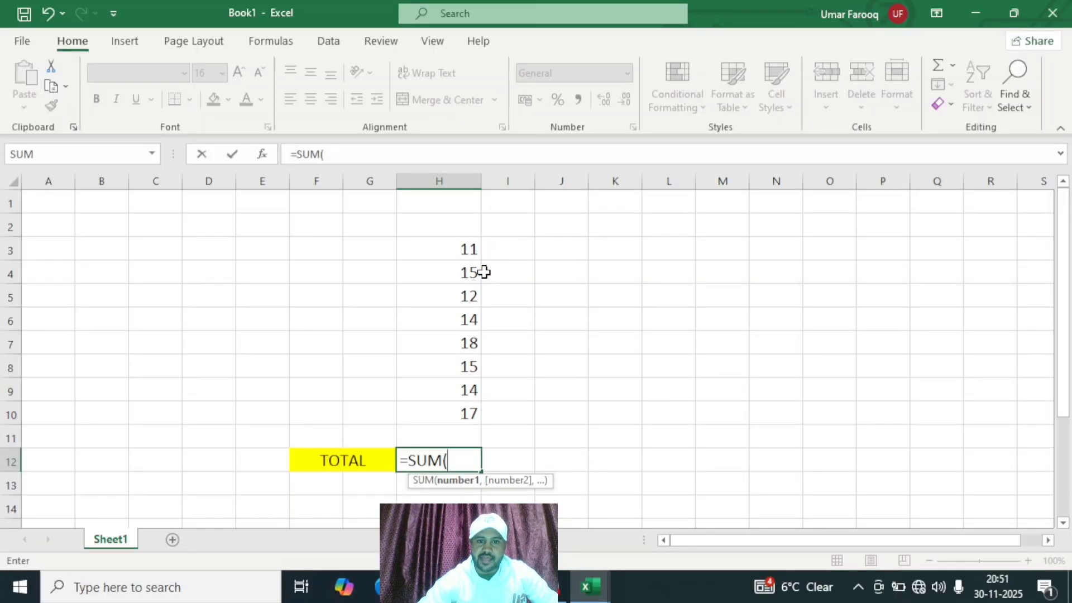
pyautogui.click(452, 247)
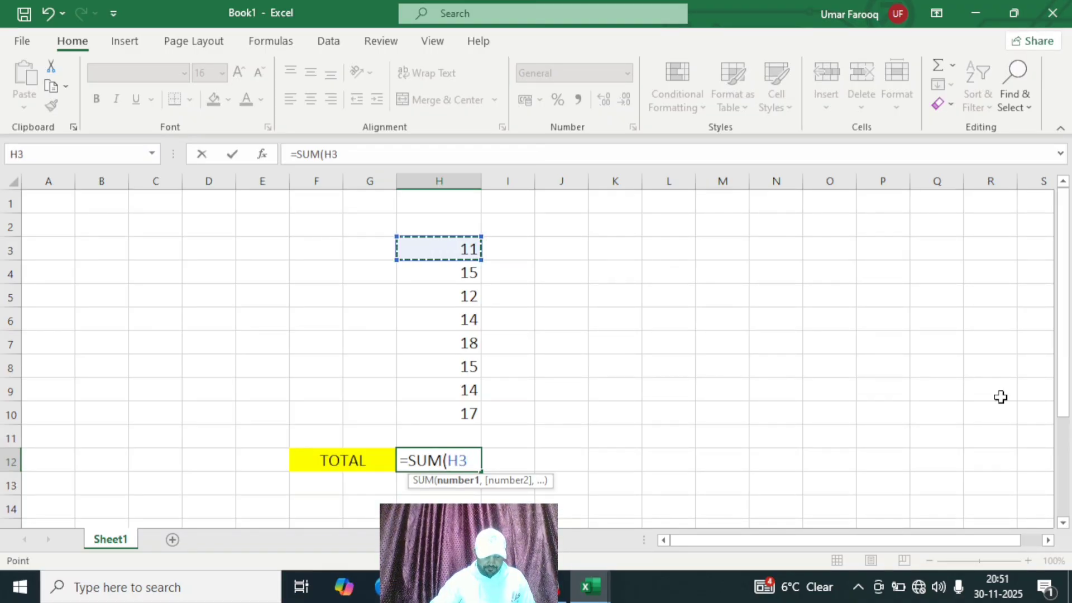
pyautogui.press('F8')
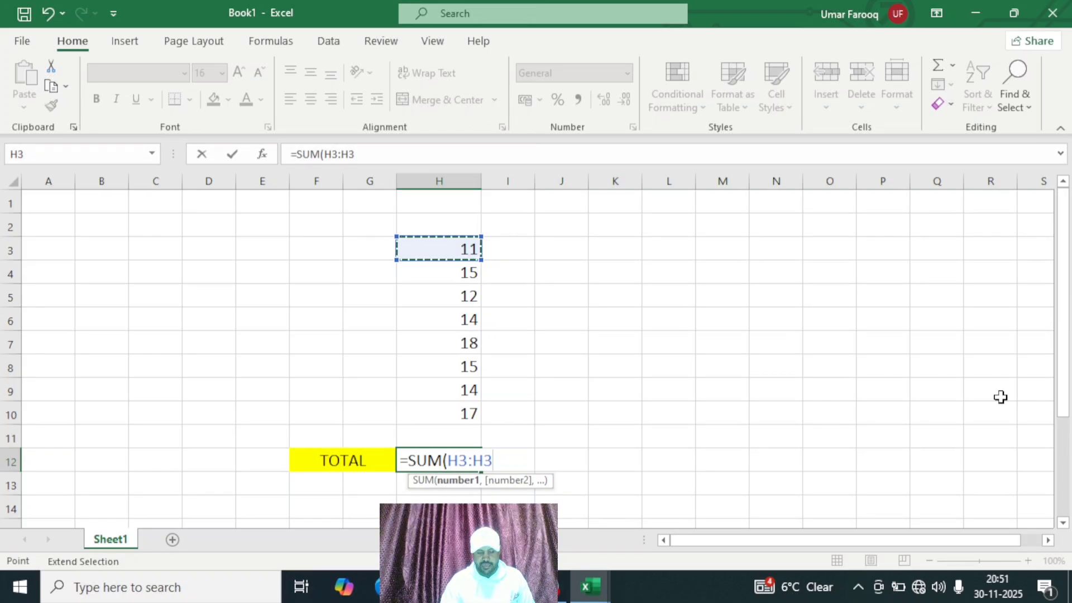
pyautogui.press('BackSpace')
pyautogui.press('BackSpace')
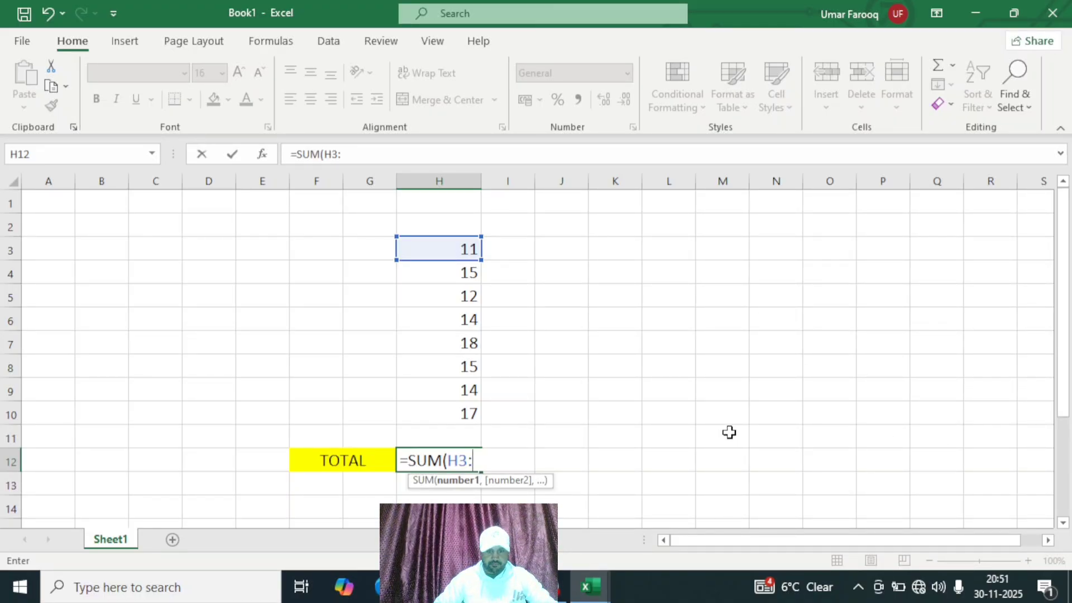
pyautogui.click(428, 414)
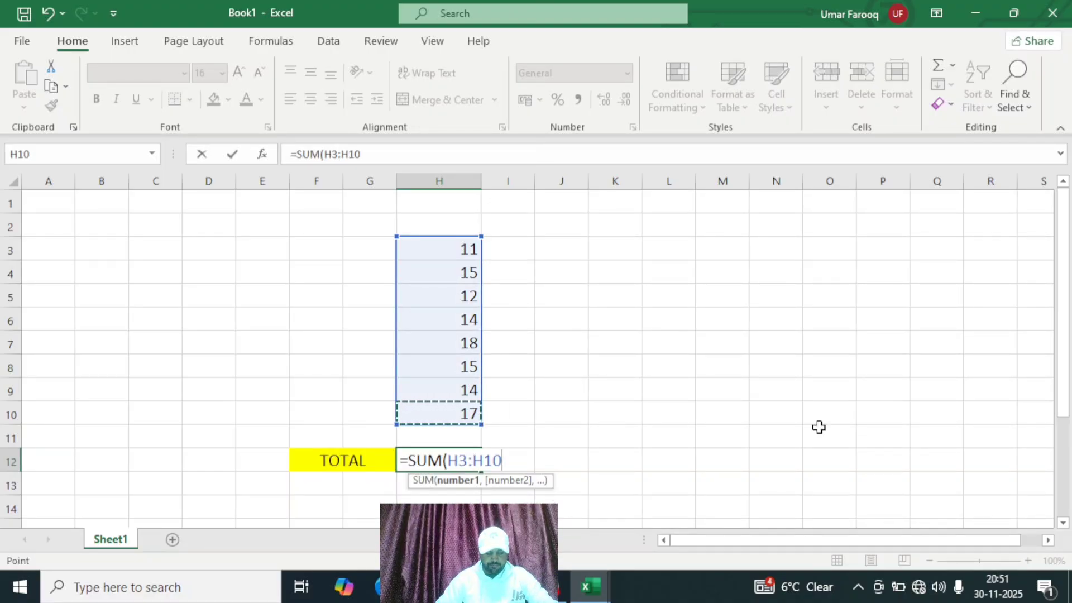
pyautogui.write(')')
pyautogui.press('Return')
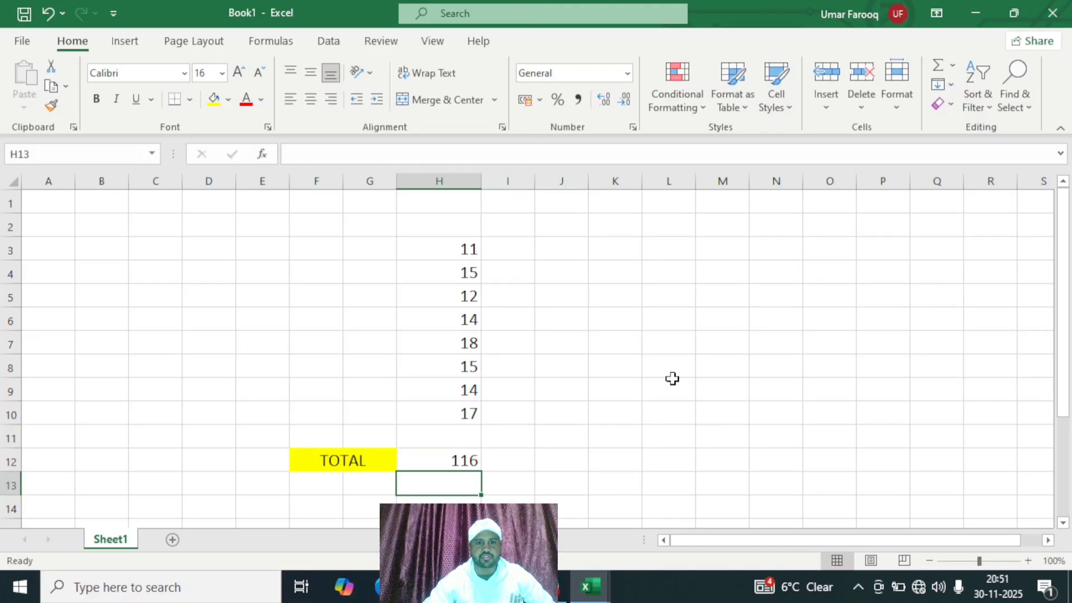
# Clear the total in H12 and start a cell-by-cell addition formula there, =H10+H9+H8+H7+.
pyautogui.click(454, 457)
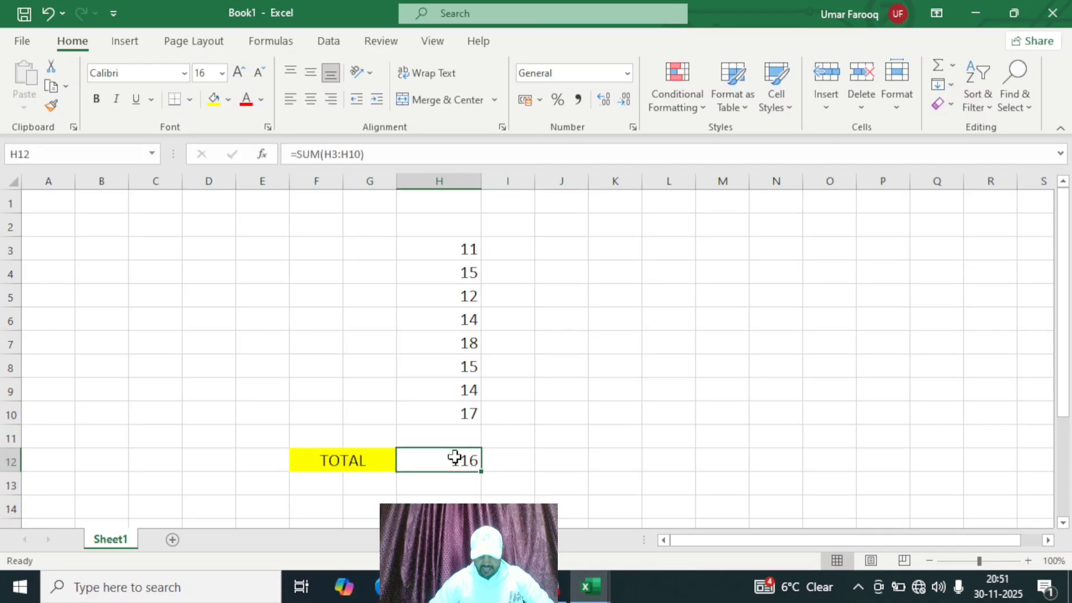
pyautogui.press('Delete')
pyautogui.write('=')
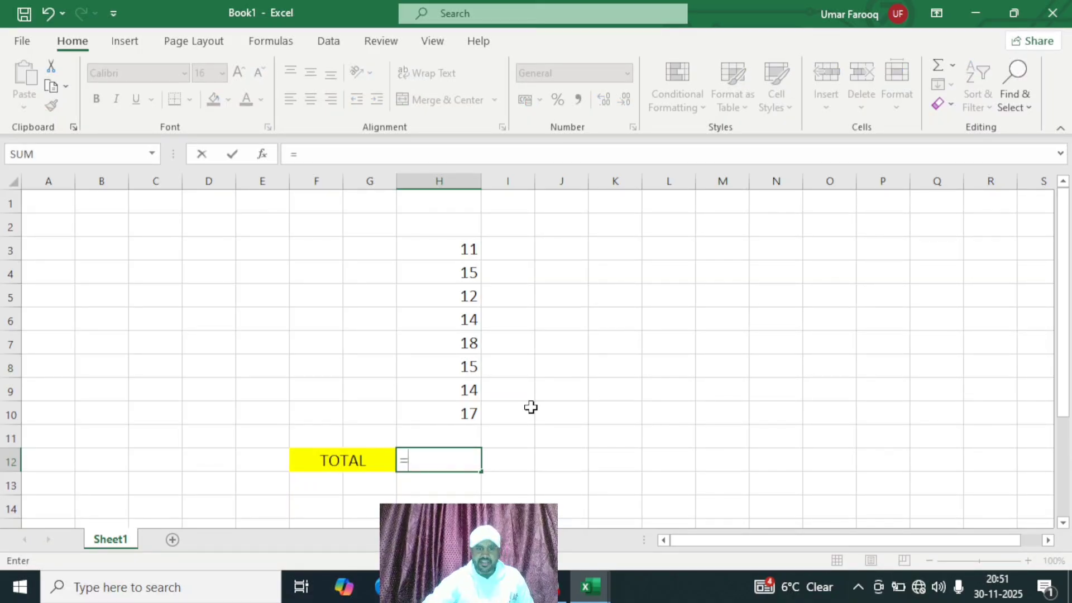
pyautogui.click(459, 415)
pyautogui.write('+')
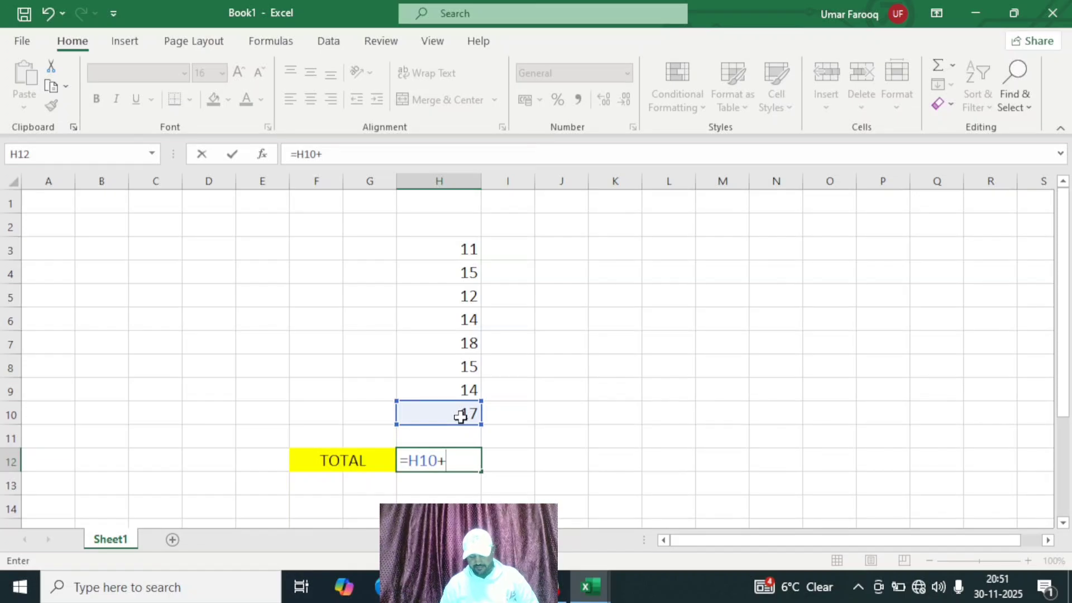
pyautogui.press('Up')
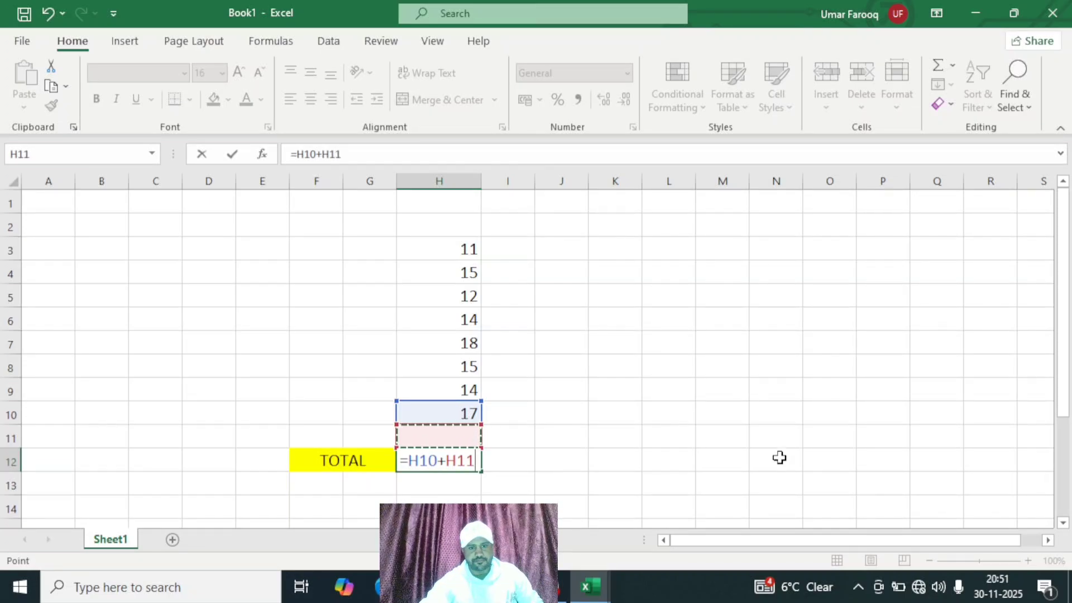
pyautogui.hotkey('ctrl', 'z')
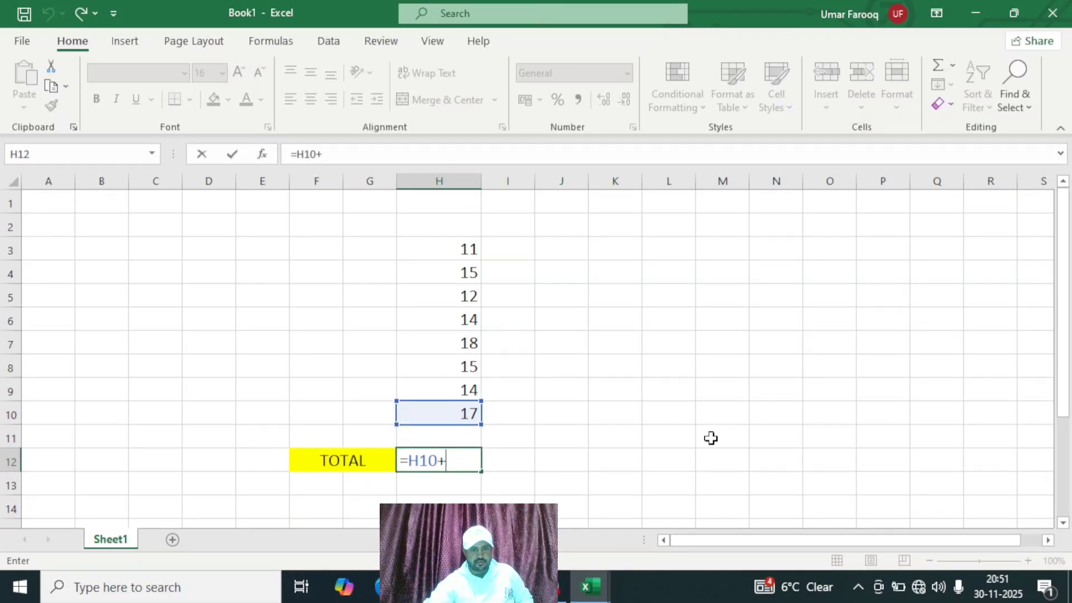
pyautogui.click(458, 390)
pyautogui.write('+')
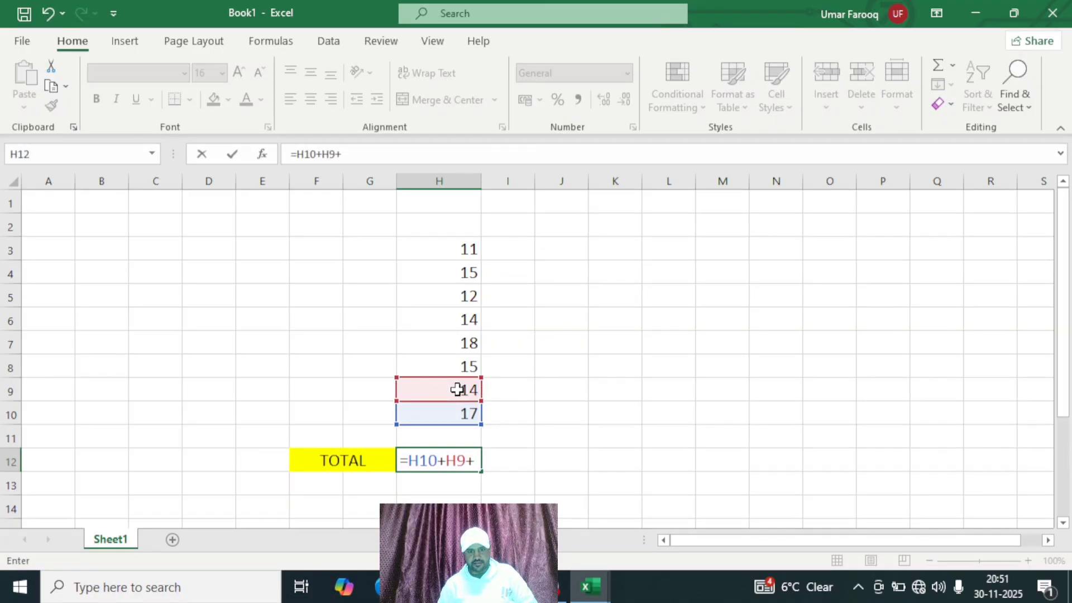
pyautogui.click(452, 367)
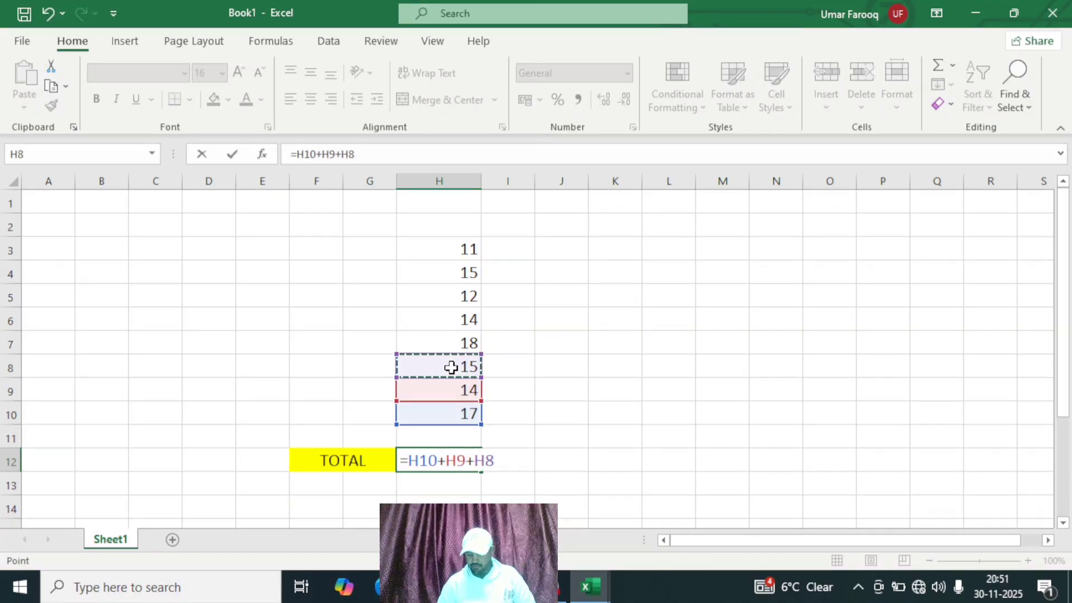
pyautogui.write('+')
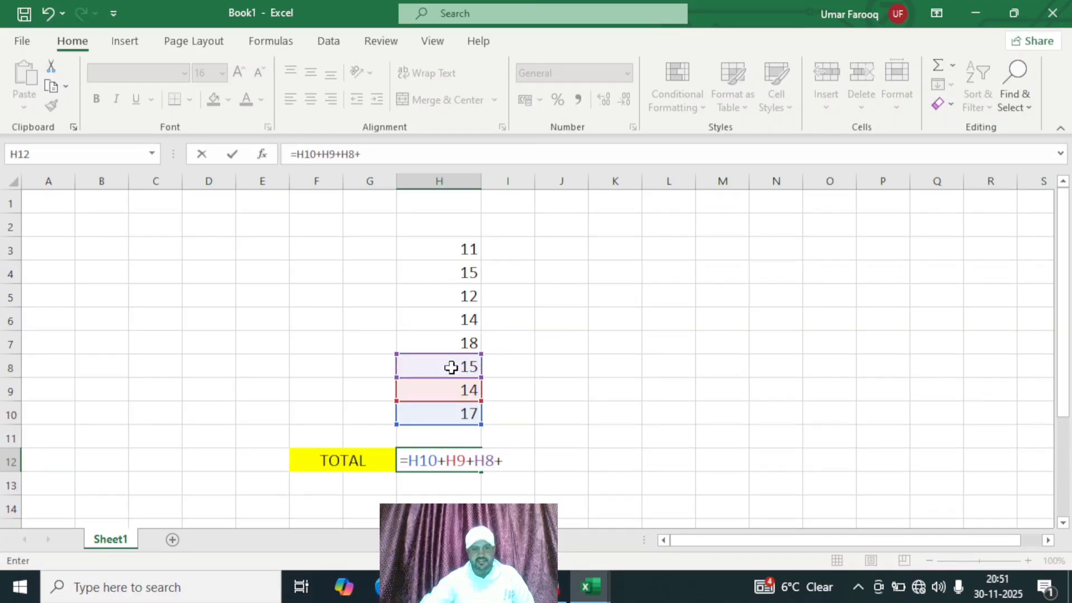
pyautogui.click(433, 340)
pyautogui.write('+')
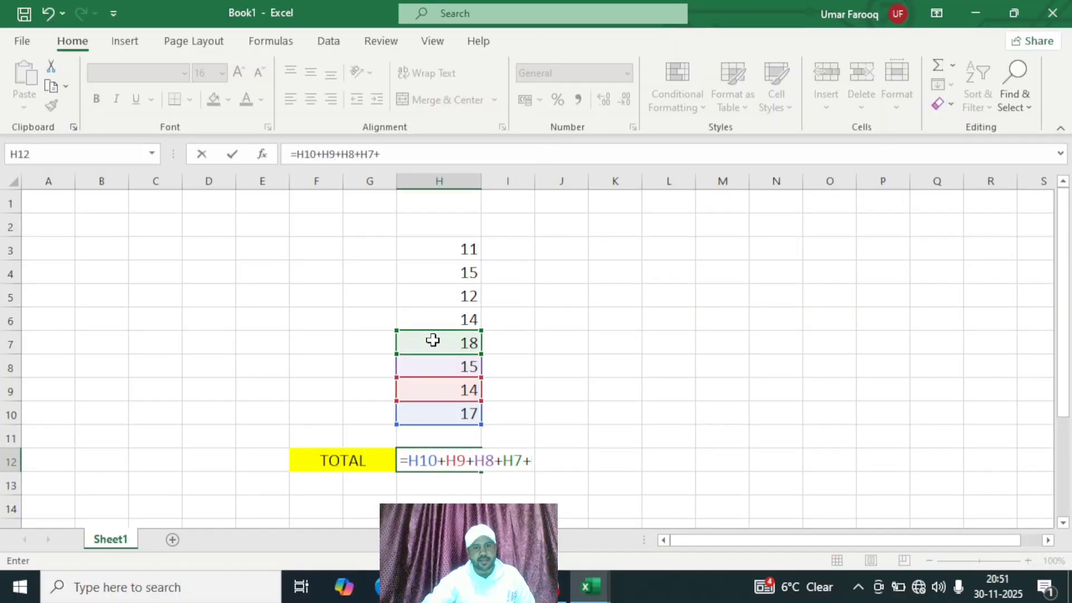
# Erase the unfinished addition formula in H12 back to its equals sign.
pyautogui.press('BackSpace')
pyautogui.press('BackSpace')
pyautogui.press('BackSpace')
pyautogui.press('BackSpace')
pyautogui.press('BackSpace')
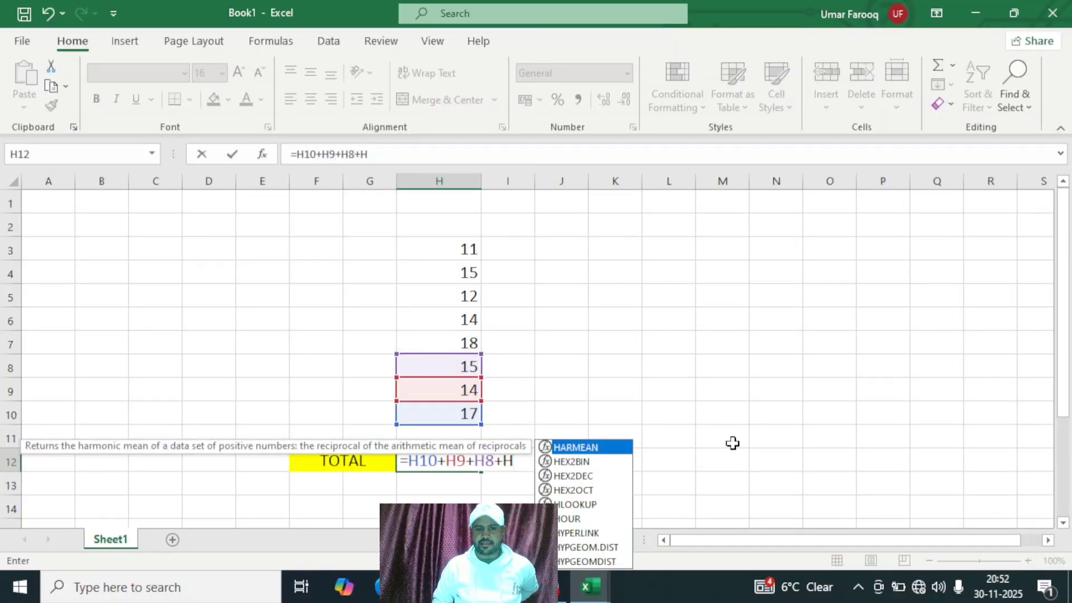
pyautogui.press('BackSpace')
pyautogui.press('BackSpace')
pyautogui.press('BackSpace')
pyautogui.press('BackSpace')
pyautogui.press('BackSpace')
pyautogui.press('BackSpace')
pyautogui.press('BackSpace')
pyautogui.press('BackSpace')
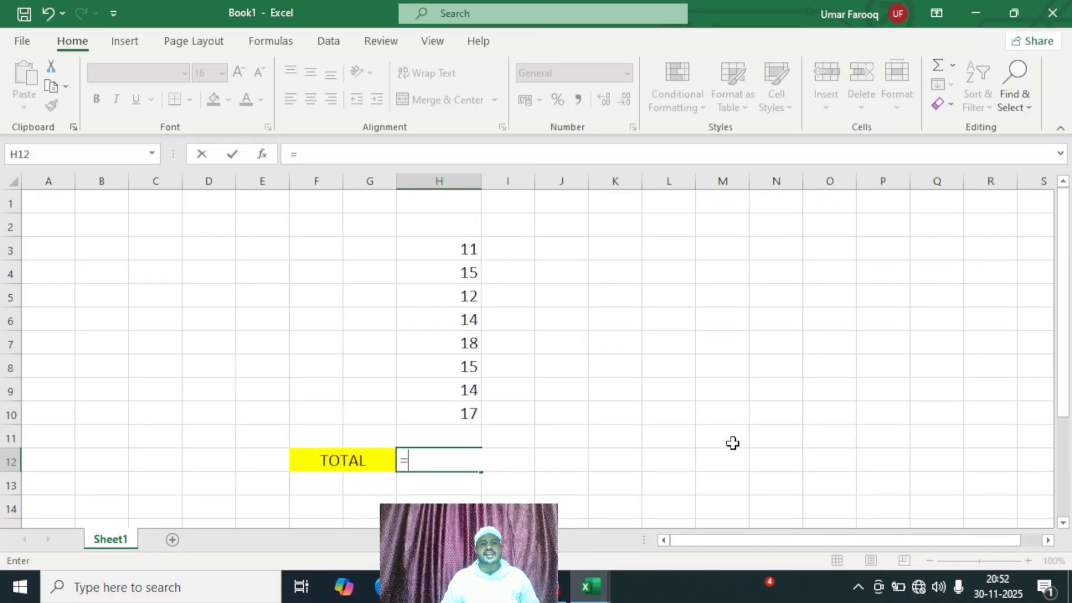
# Complete the formula in H12 as =SUM(H3:H10), extending the range from H3 to H10.
pyautogui.write('SUM')
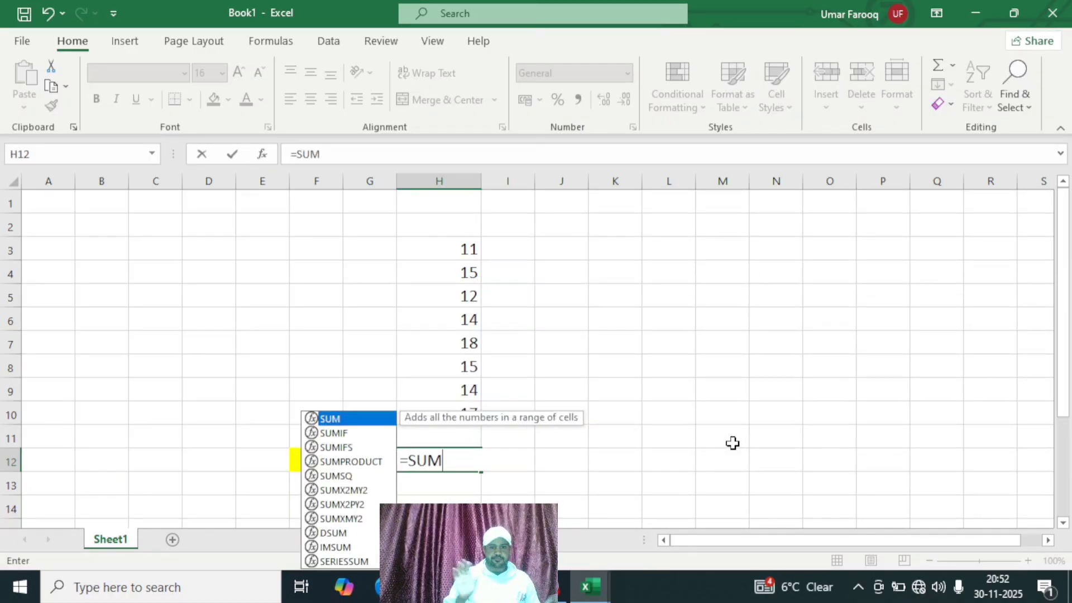
pyautogui.write('(')
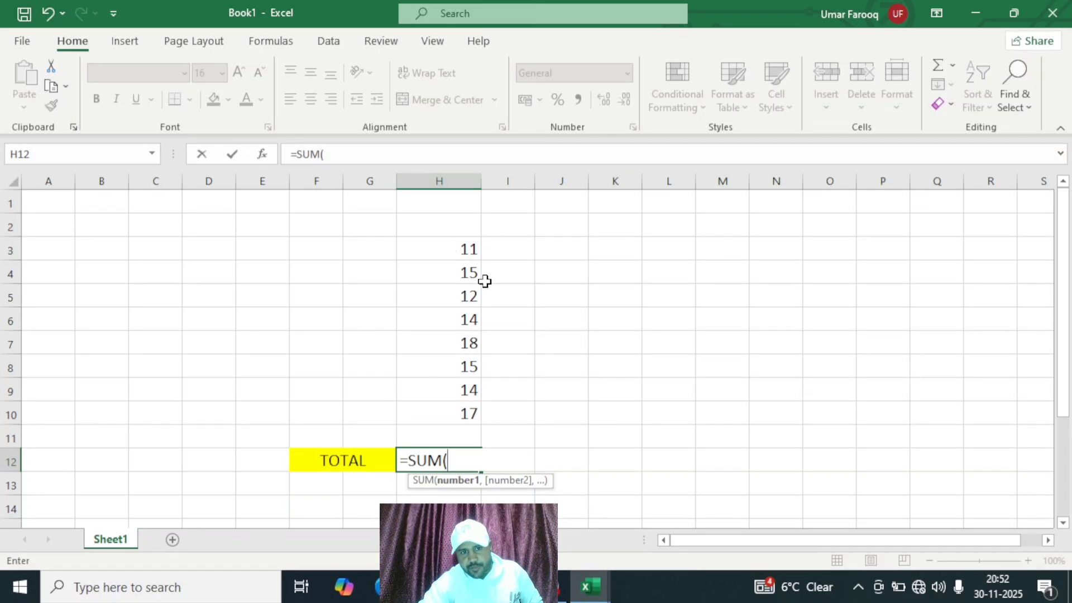
pyautogui.click(449, 246)
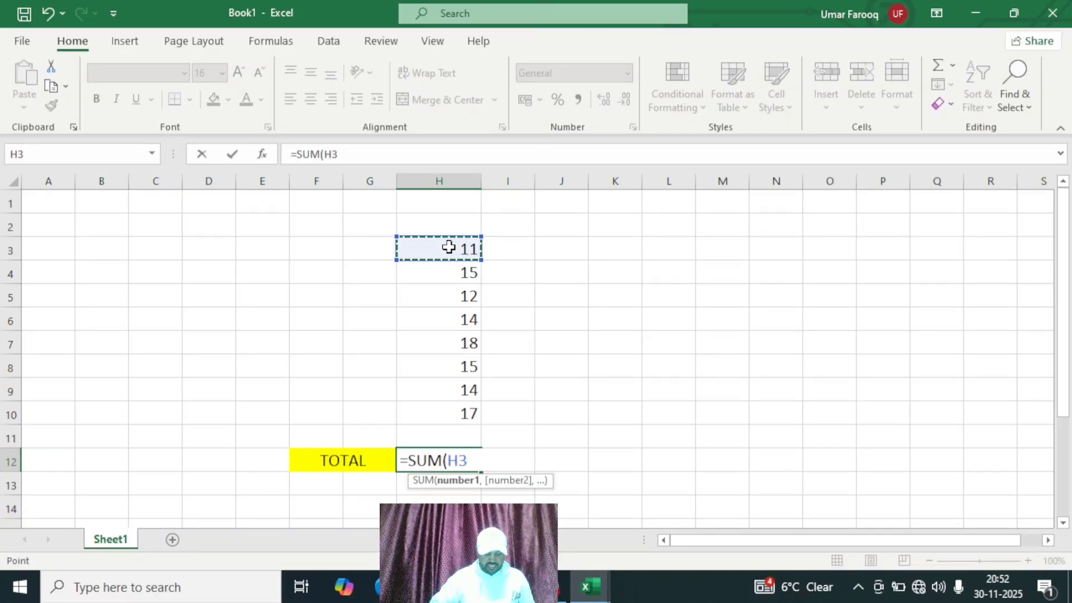
pyautogui.press('F8')
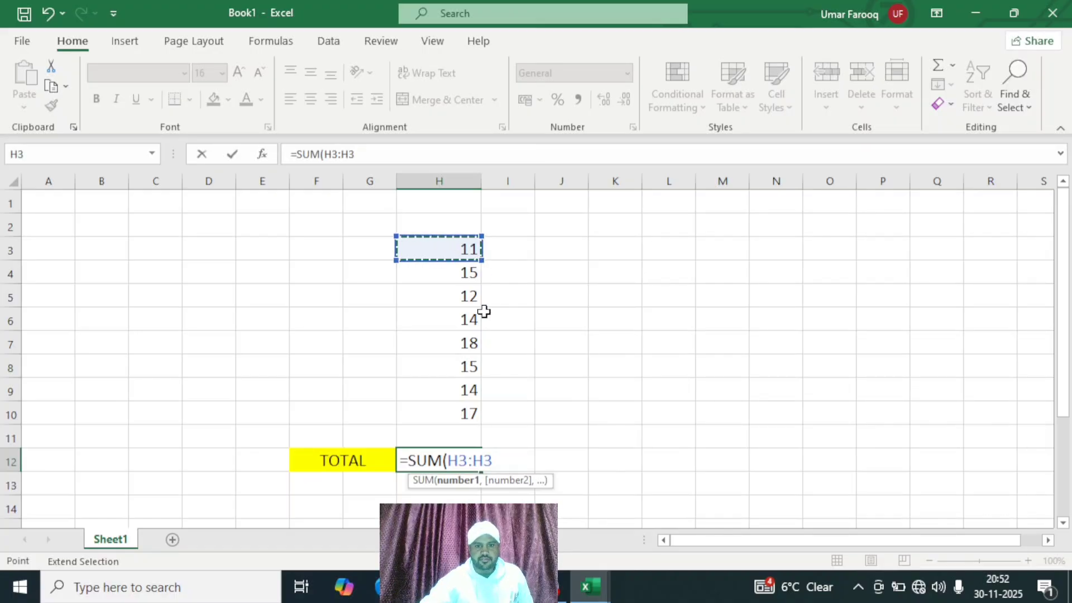
pyautogui.click(456, 416)
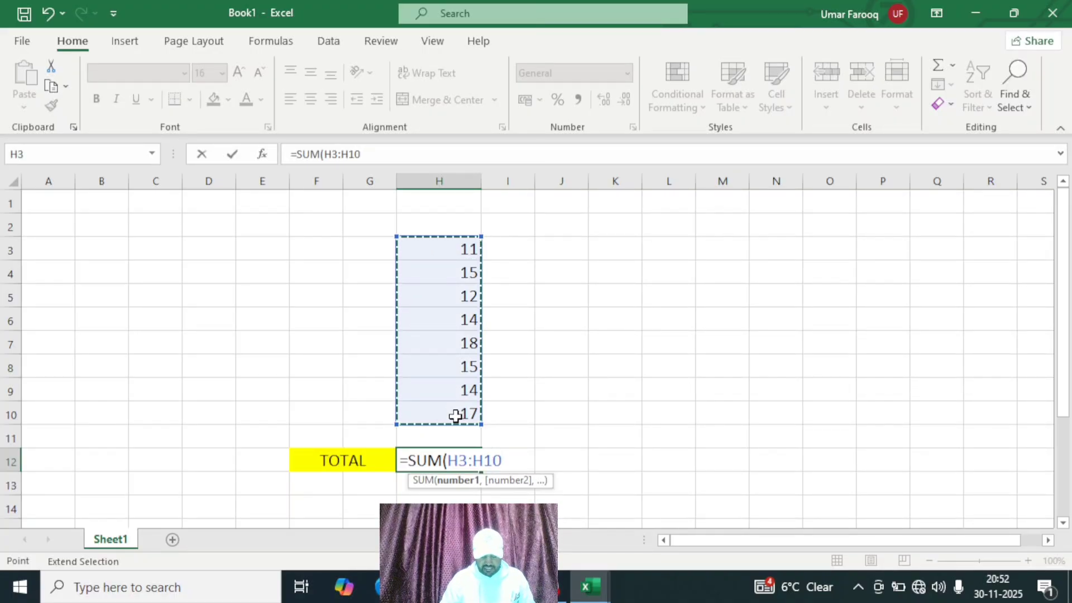
pyautogui.write(')')
pyautogui.press('Return')
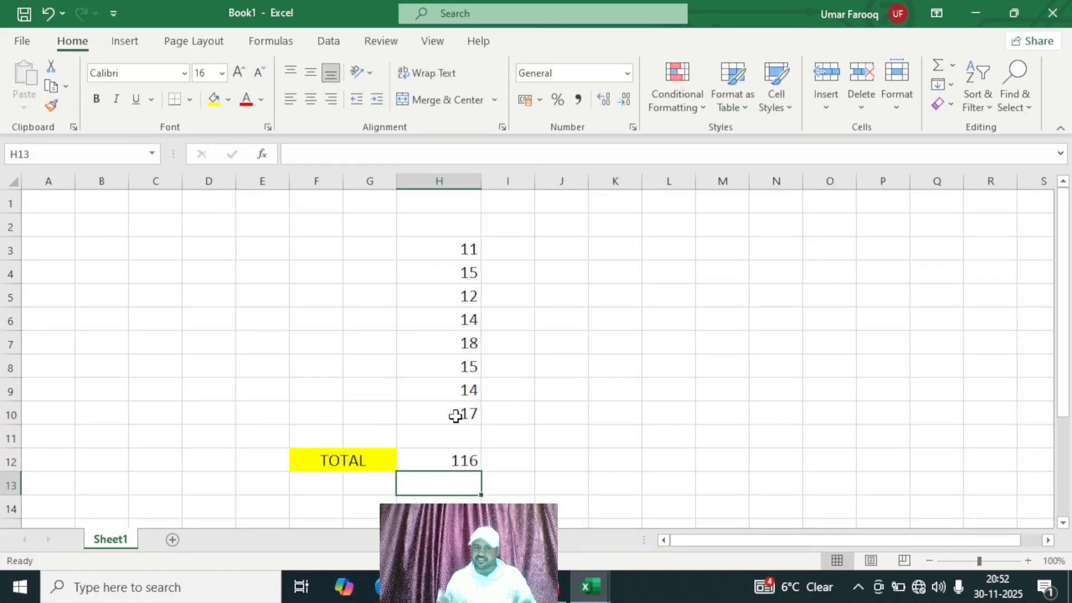
# Enter the numbers 11 and 15 in cells K4 and K5.
pyautogui.click(598, 349)
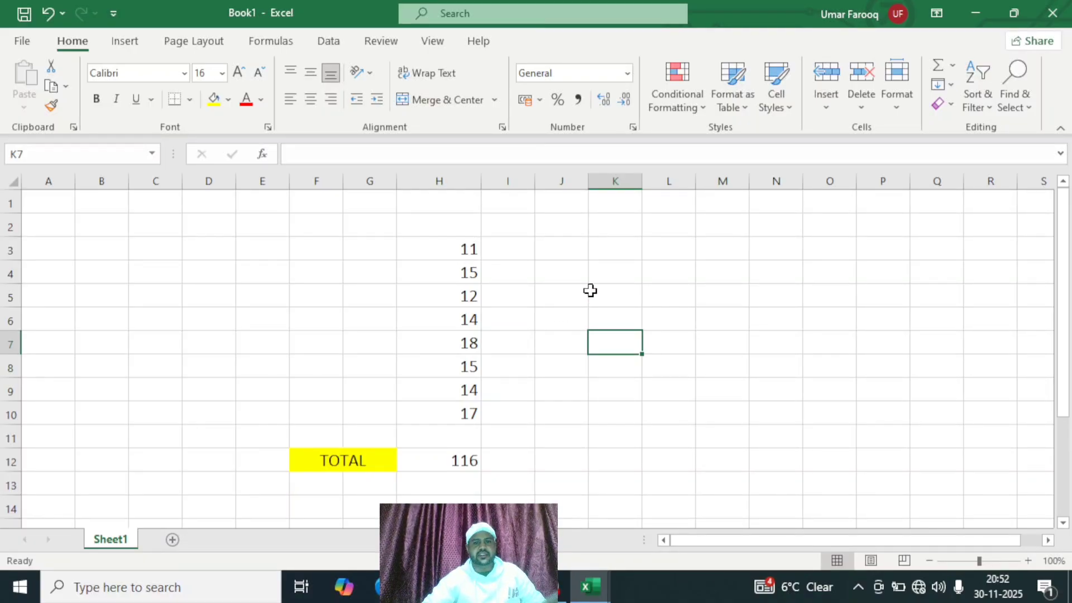
pyautogui.click(614, 270)
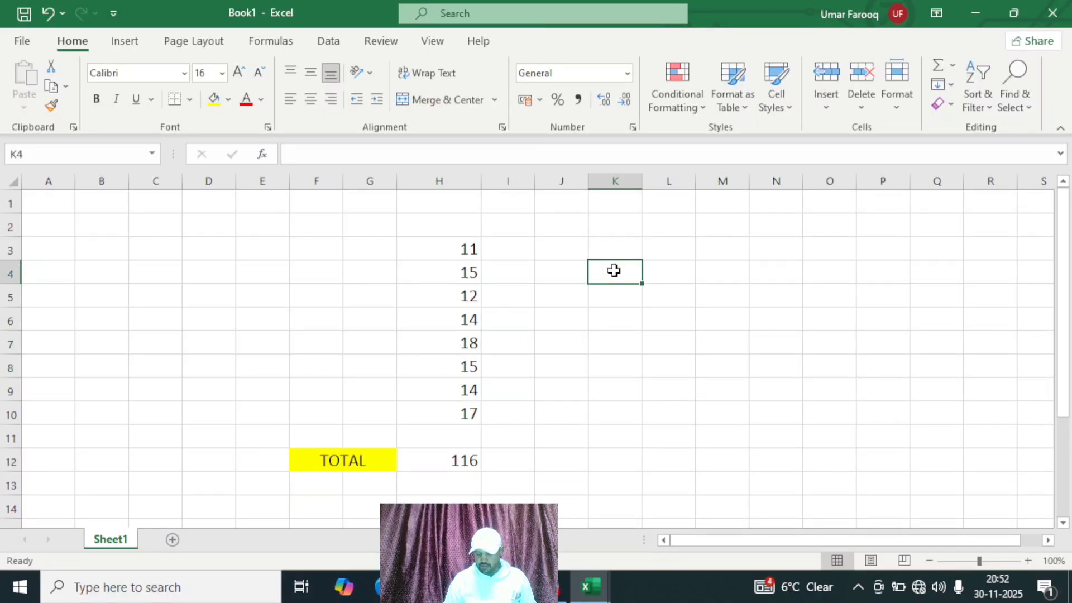
pyautogui.write('11')
pyautogui.press('Return')
pyautogui.write('15')
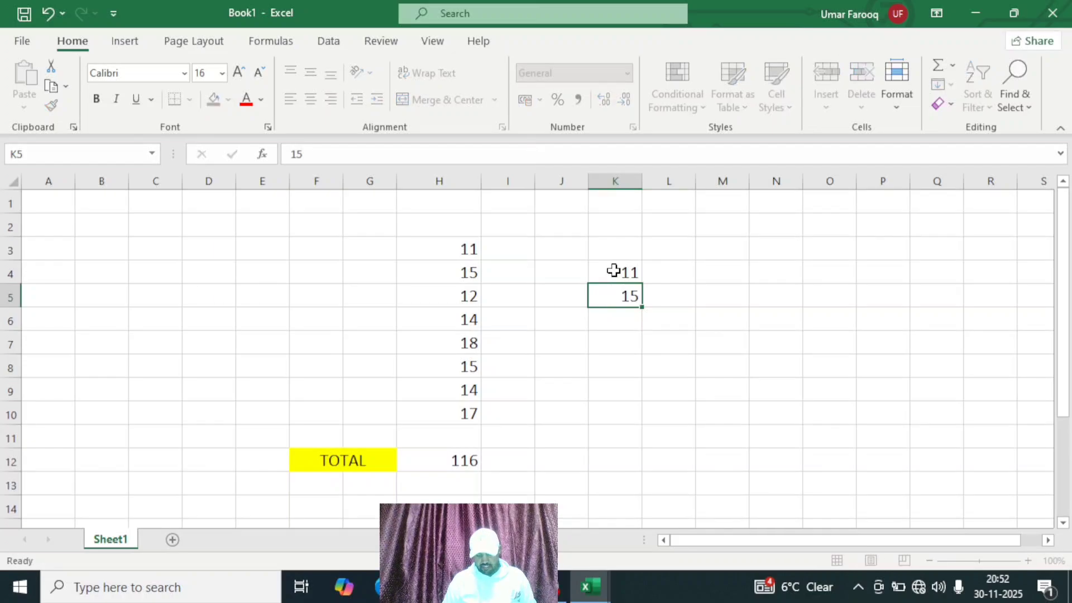
pyautogui.press('Return')
# Add the two numbers in cell K6 with the plain addition formula =K4+K5.
pyautogui.write('=')
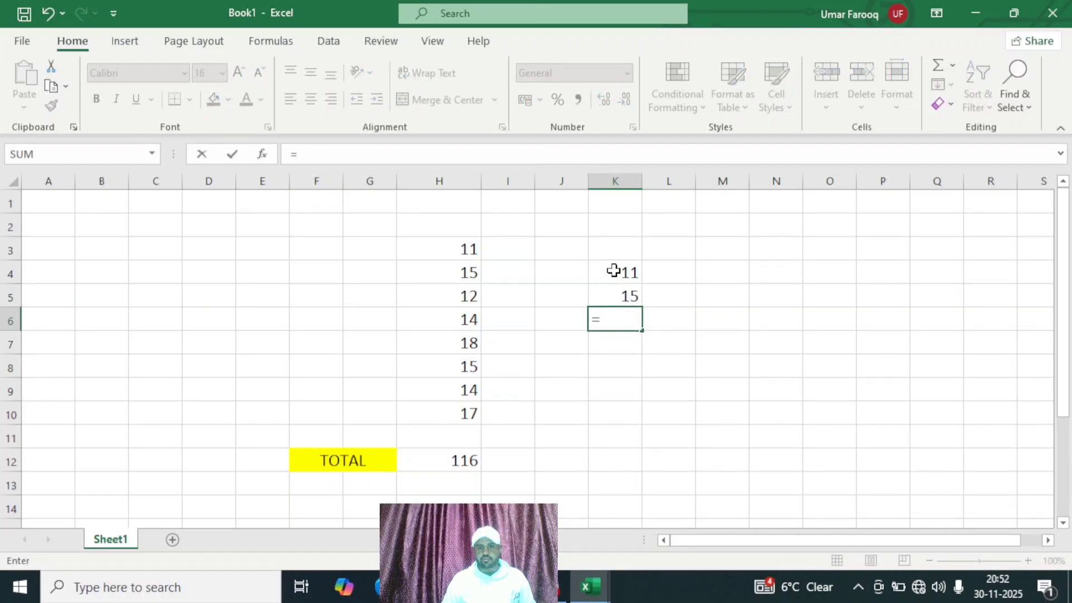
pyautogui.click(624, 271)
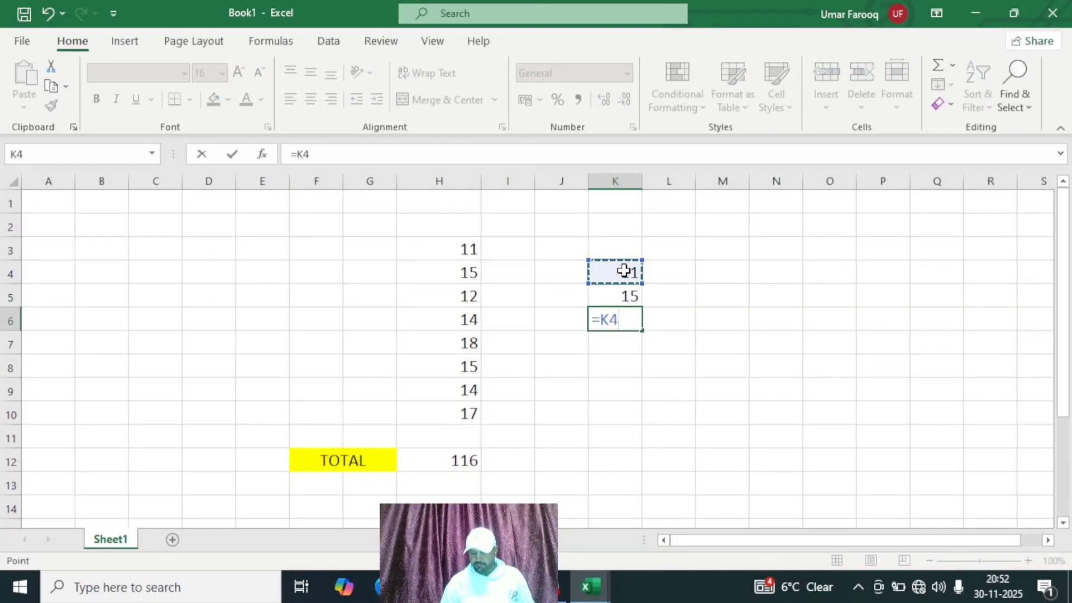
pyautogui.write('+')
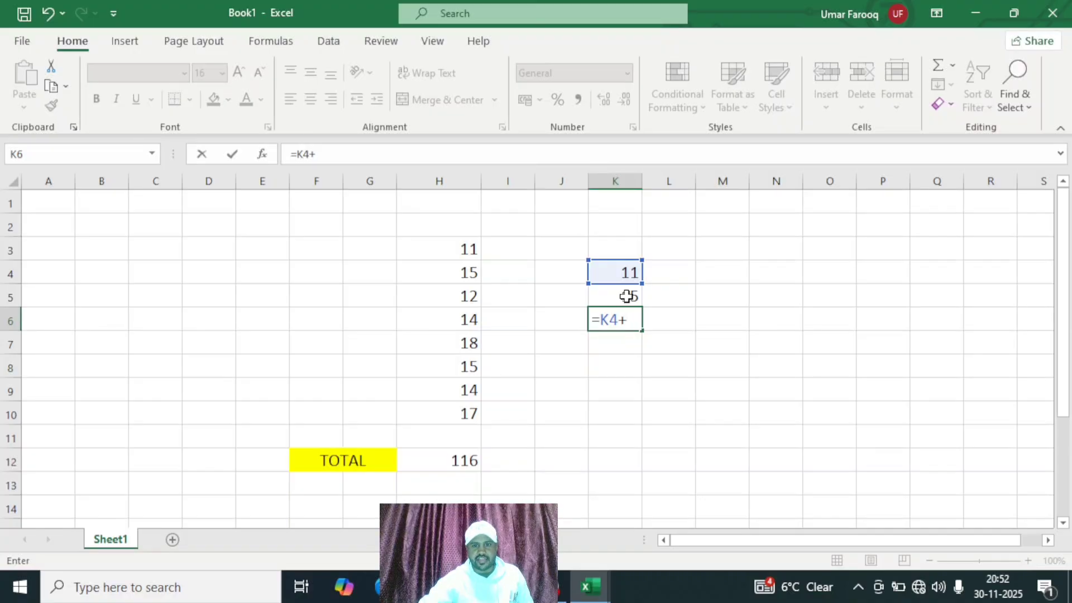
pyautogui.click(627, 296)
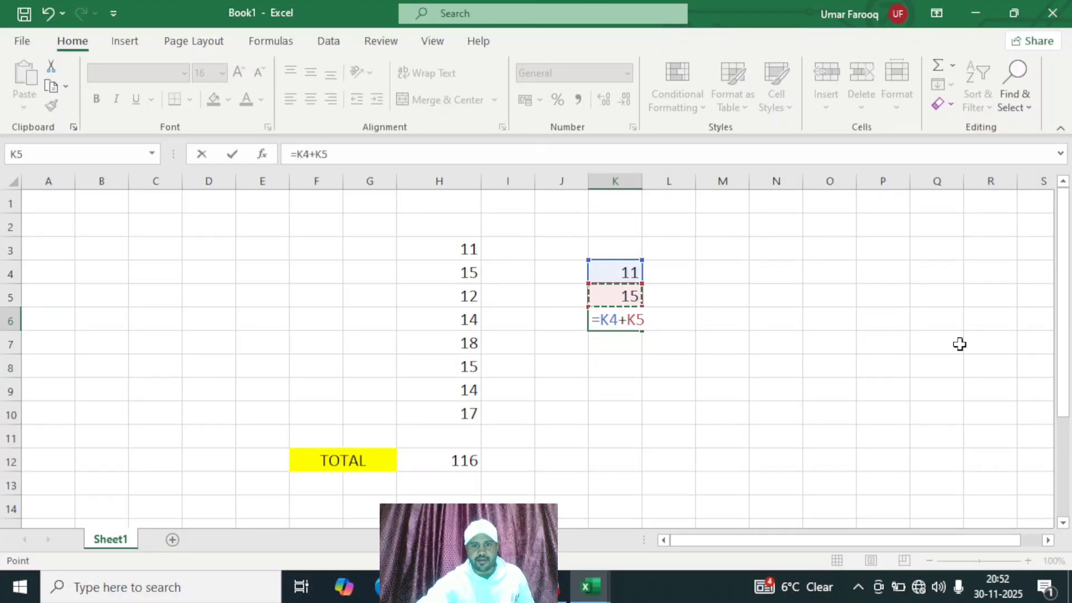
pyautogui.press('Return')
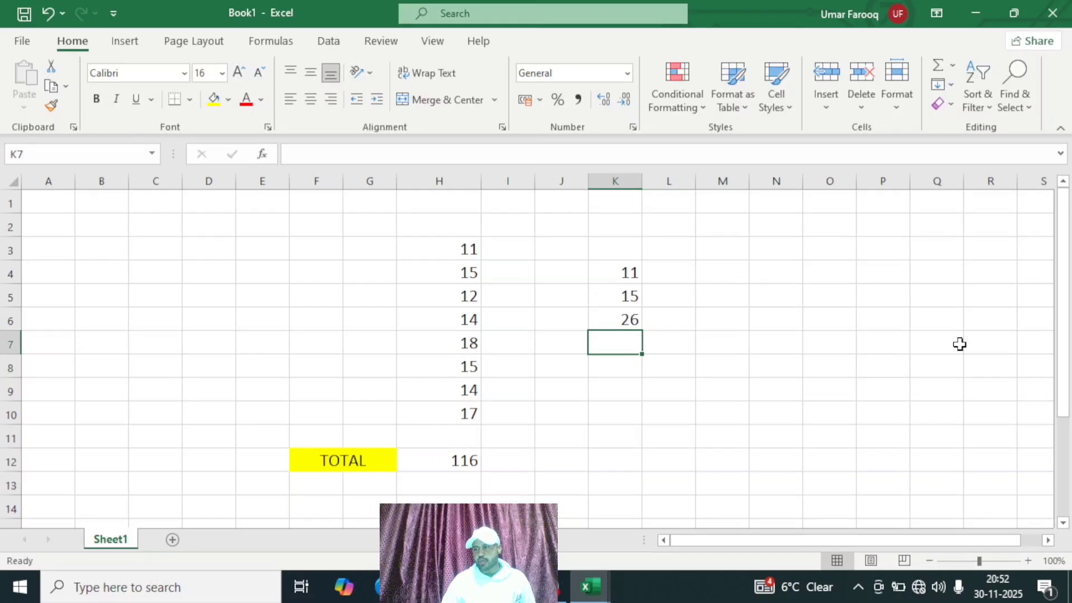
# Open the TOTAL formula in cell H12 to examine its SUM range, and close it without changes.
pyautogui.click(670, 373)
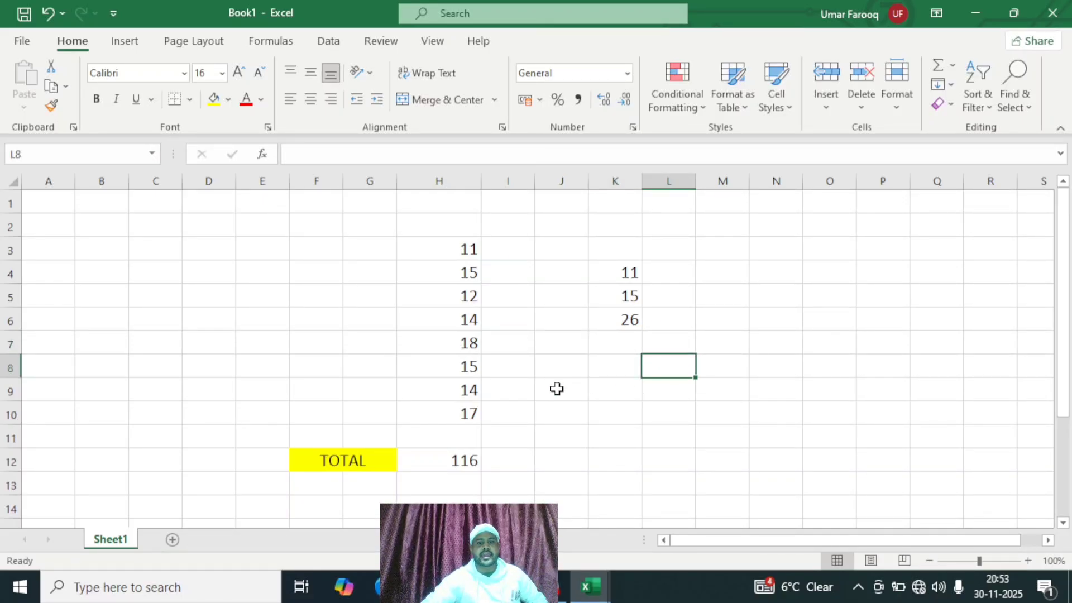
pyautogui.doubleClick(459, 459)
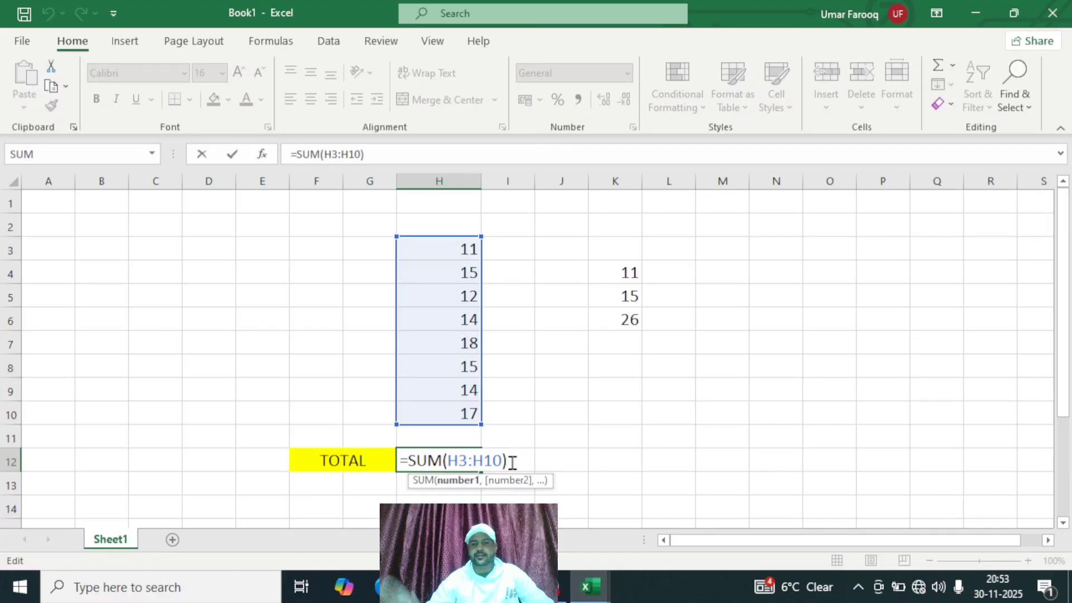
pyautogui.press('Return')
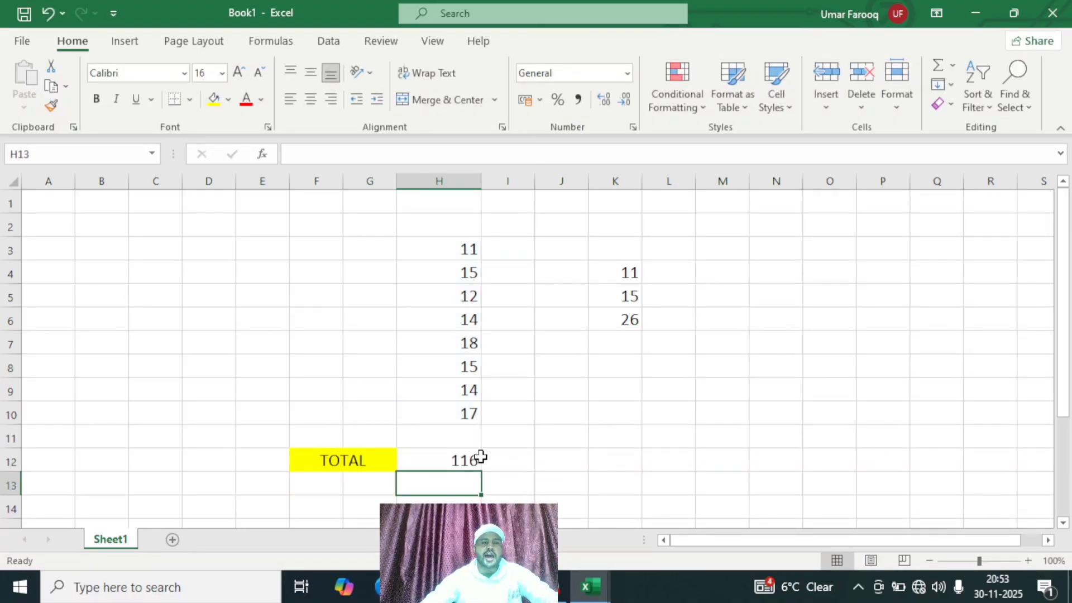
# Clear the contents of the range F2:L13, covering both number columns and the TOTAL row.
pyautogui.moveTo(373, 221); pyautogui.dragTo(646, 488)
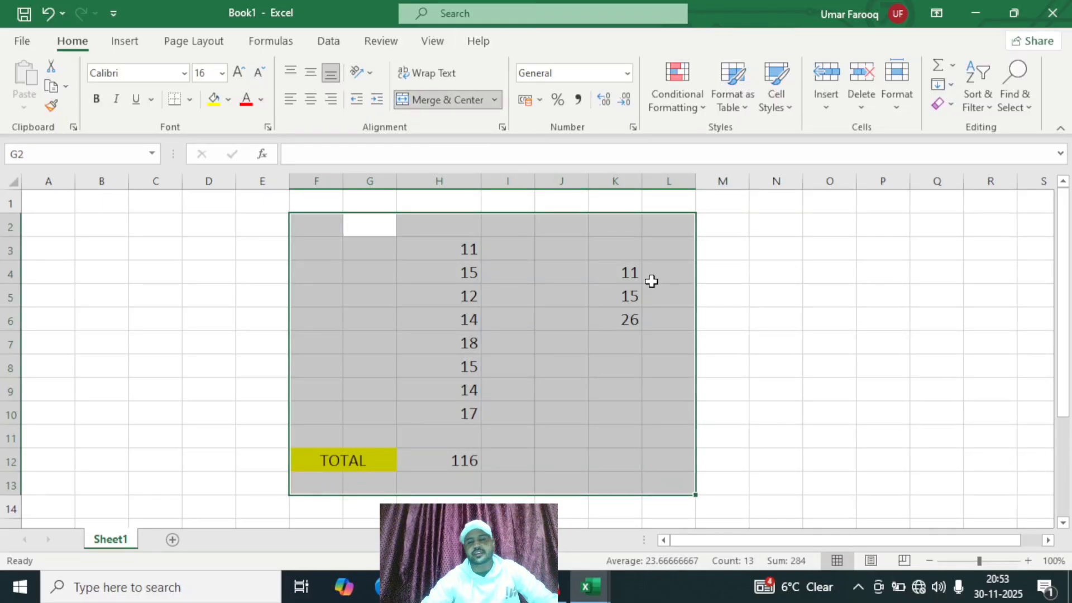
pyautogui.press('Delete')
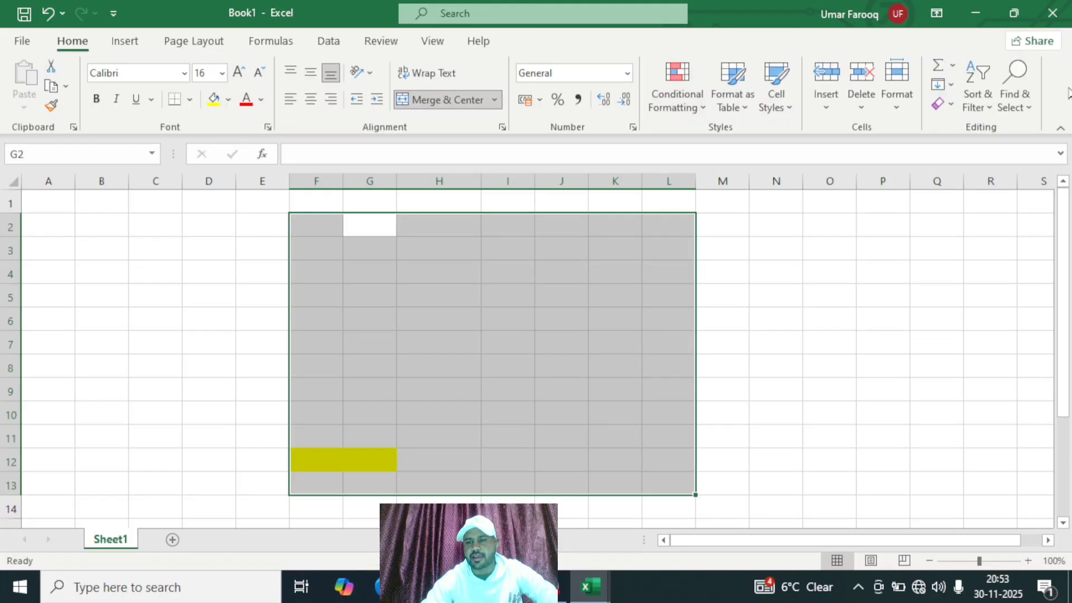
pyautogui.click(939, 300)
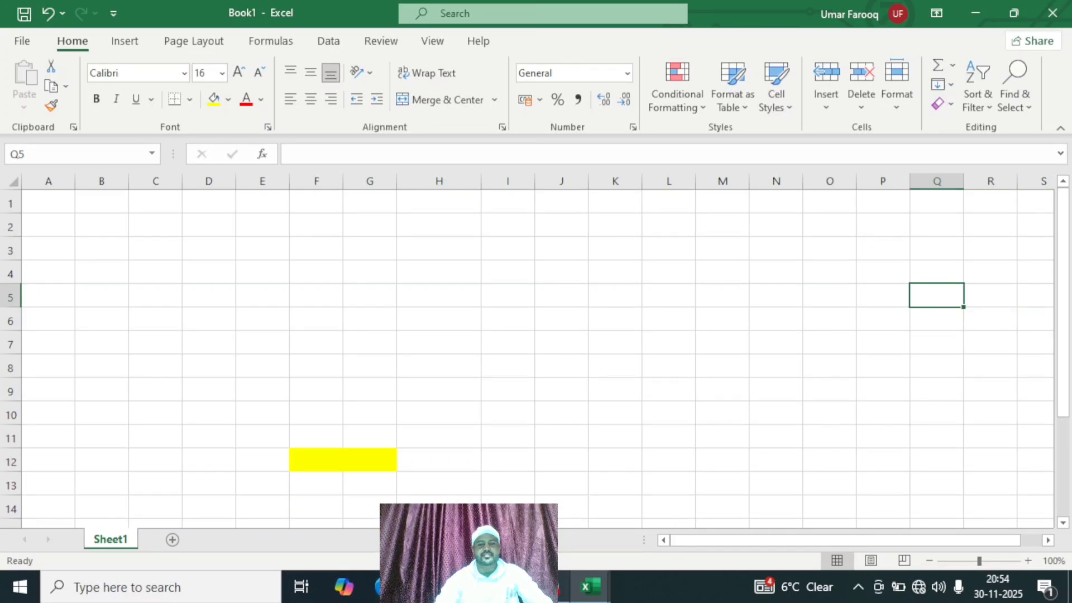
pyautogui.hotkey('alt', 'Tab')
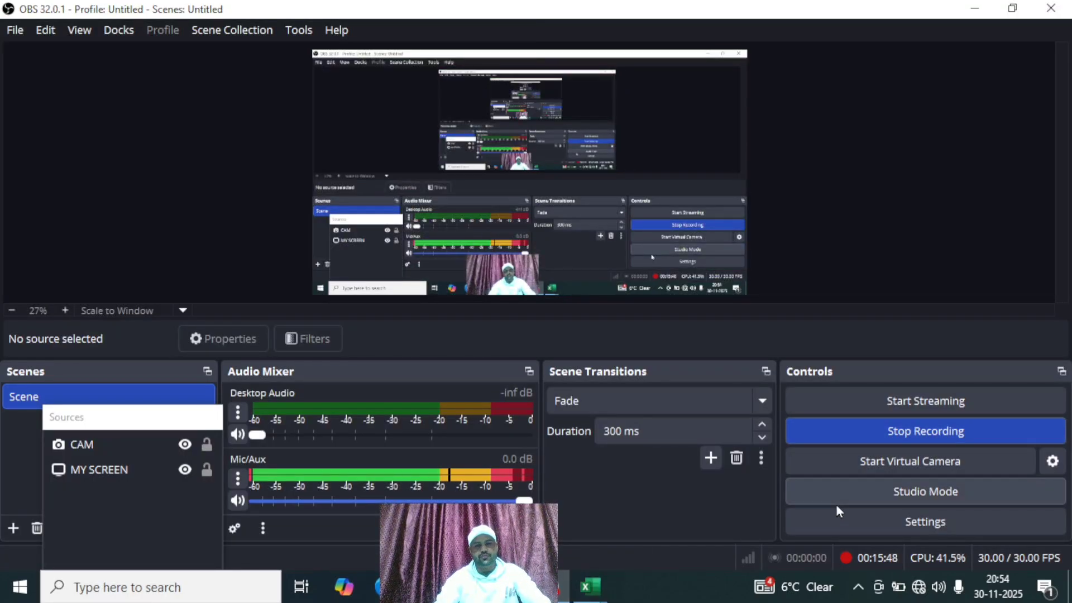